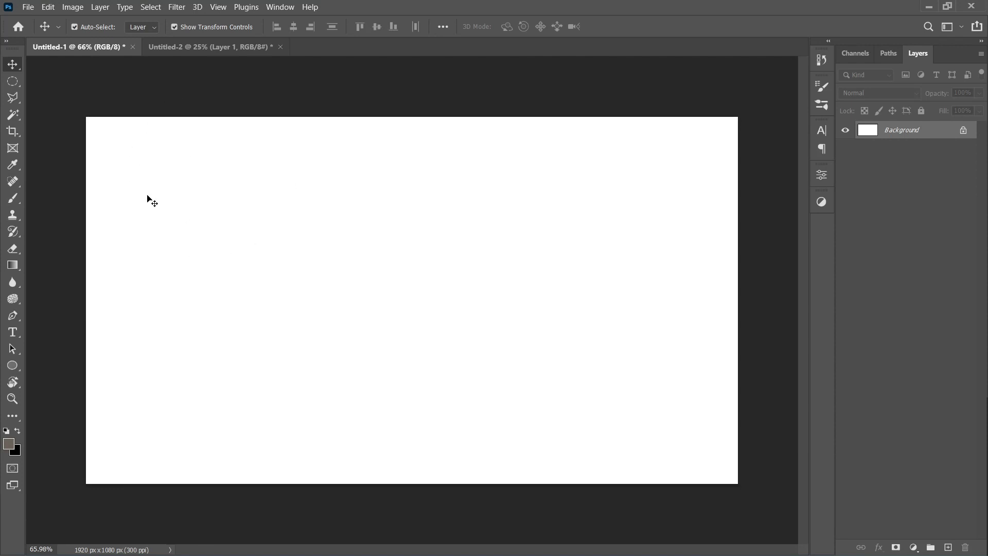
# Step: Cut the man out of the Untitled-2 photo with Select Subject and Select and Mask, enabling Decontaminate Colors for the output
pyautogui.click(196, 40)
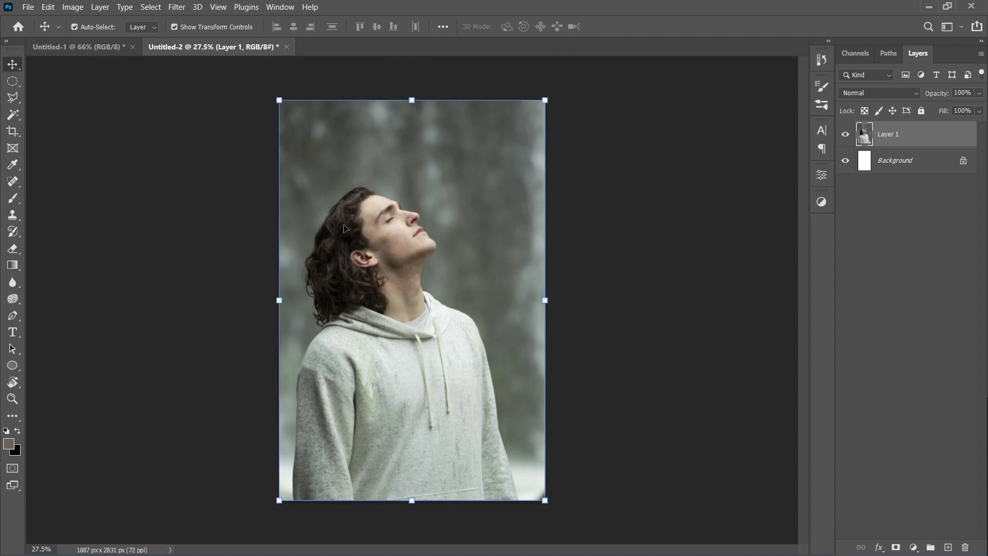
pyautogui.click(13, 114)
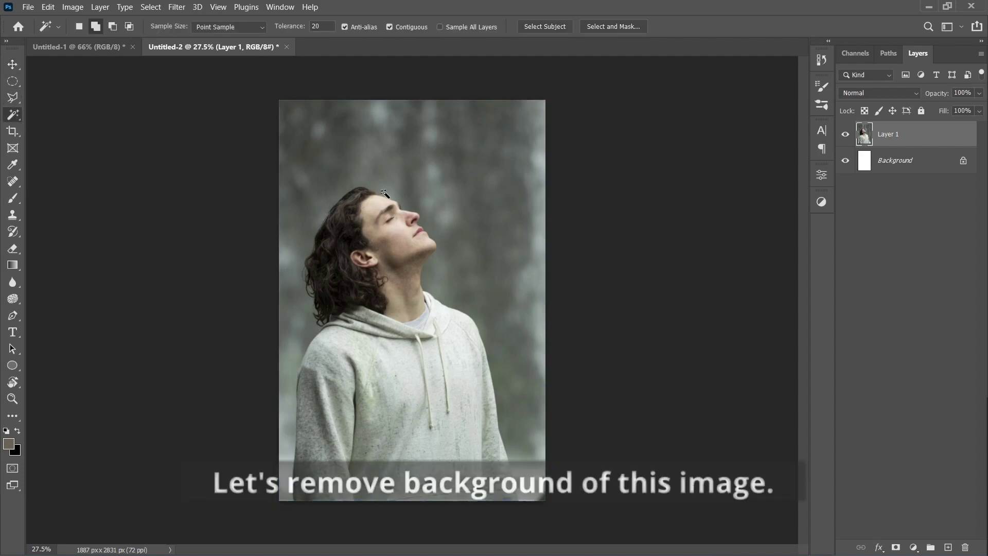
pyautogui.click(538, 26)
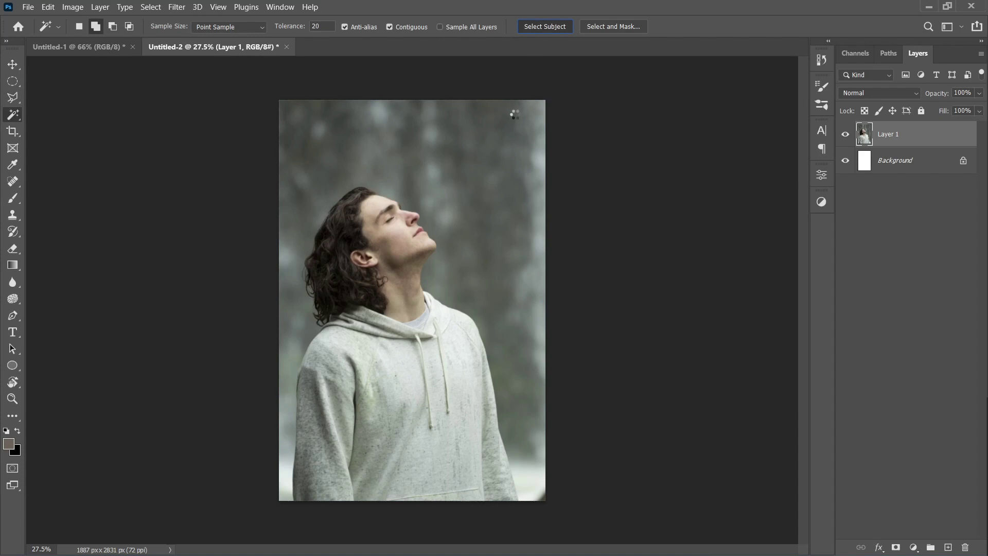
pyautogui.click(610, 26)
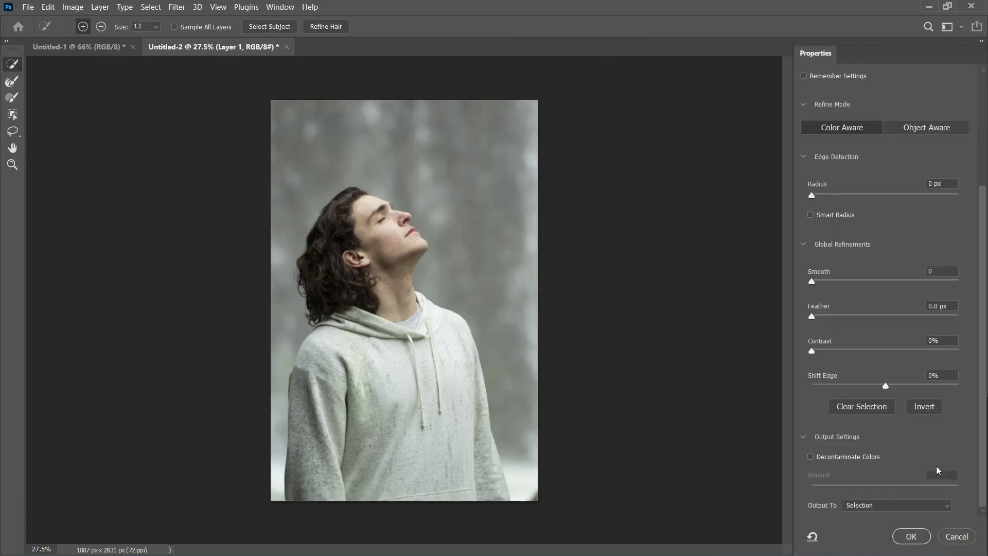
pyautogui.click(847, 458)
pyautogui.click(911, 536)
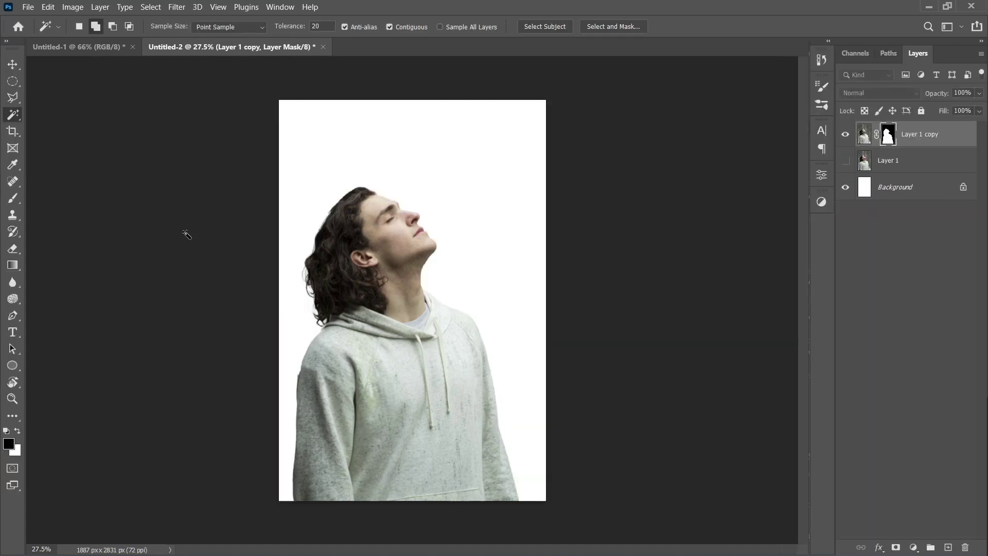
# Step: Convert the masked Layer 1 copy to a smart object and rasterize it into a plain cut-out layer
pyautogui.scroll(2, 272, 194)
pyautogui.scroll(2, 360, 172)
pyautogui.scroll(-1, 423, 185)
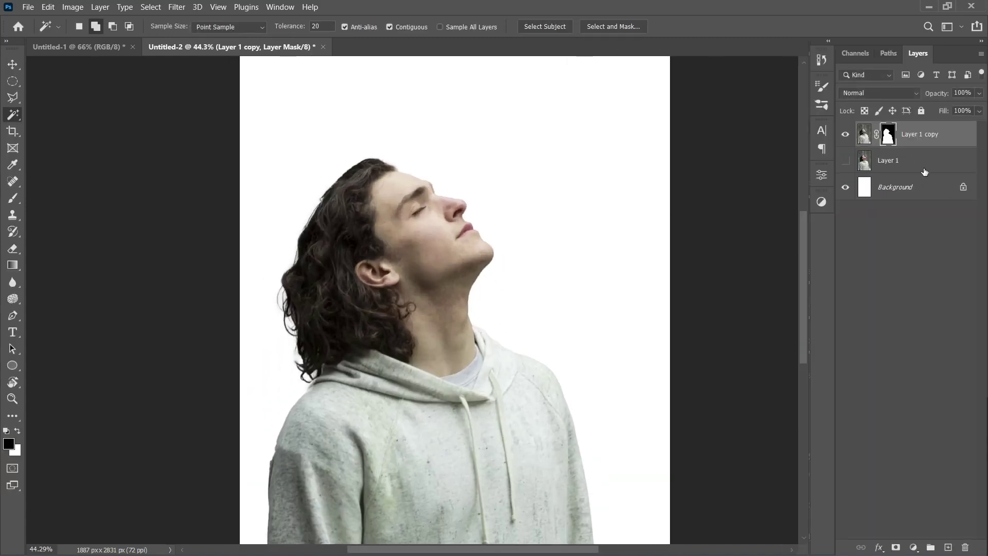
pyautogui.rightClick(928, 135)
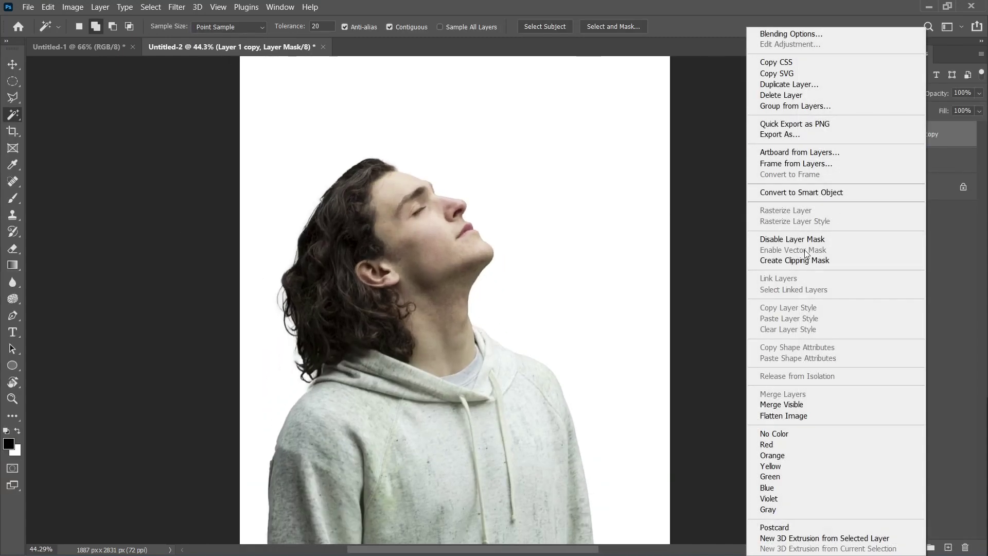
pyautogui.click(800, 193)
pyautogui.rightClick(916, 143)
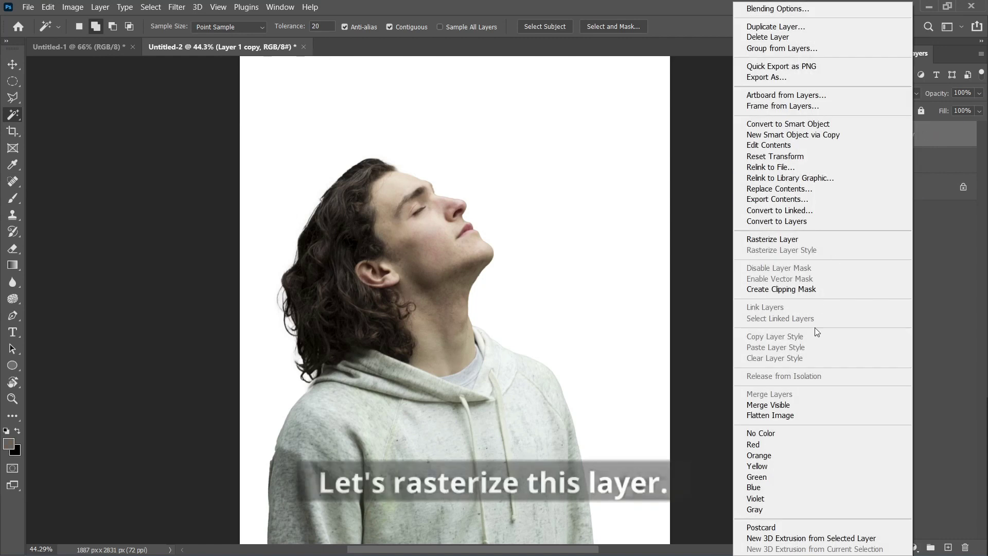
pyautogui.click(791, 239)
# Step: Bring the cut-out man into Untitled-1, scale him to about 38%, and place him left of centre on the lower canvas edge
pyautogui.press('v')
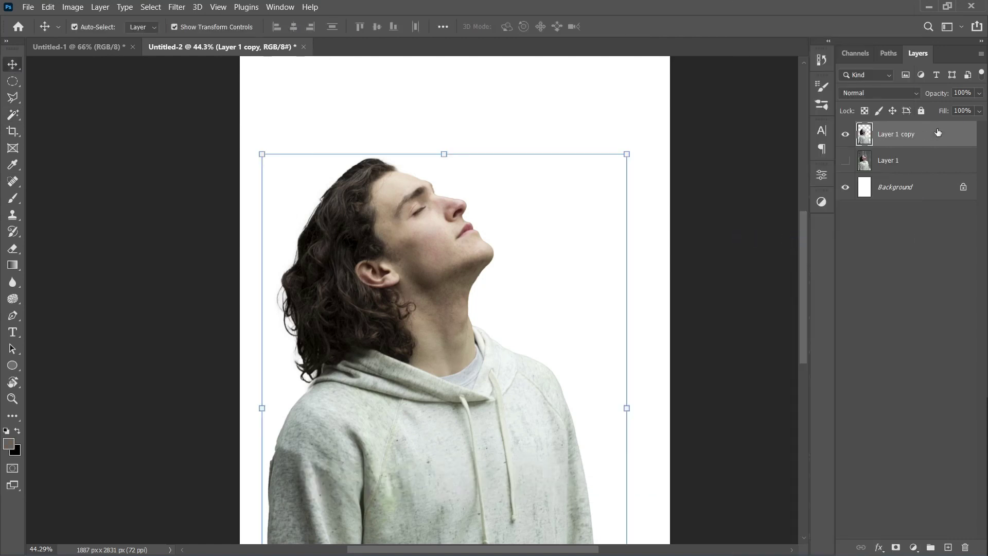
pyautogui.scroll(-4, 448, 227)
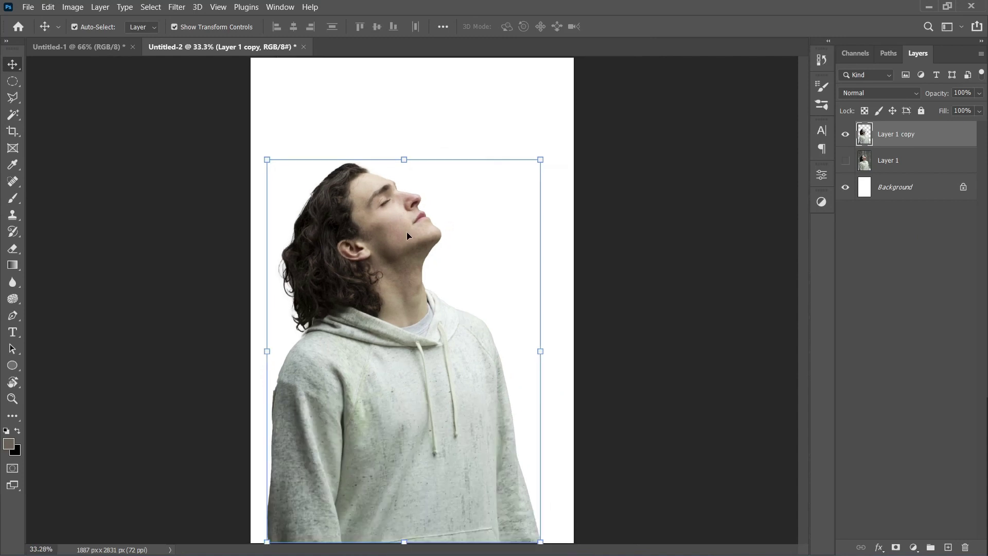
pyautogui.moveTo(399, 234); pyautogui.dragTo(345, 258)
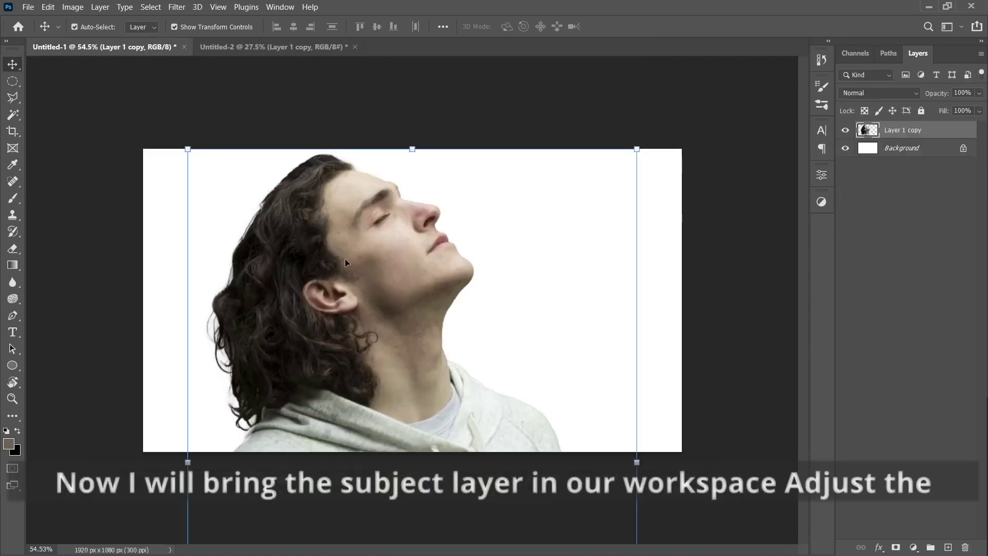
pyautogui.scroll(-3, 345, 259)
pyautogui.moveTo(404, 192); pyautogui.dragTo(377, 242)
pyautogui.moveTo(355, 301); pyautogui.dragTo(344, 253)
pyautogui.moveTo(354, 196); pyautogui.dragTo(354, 235)
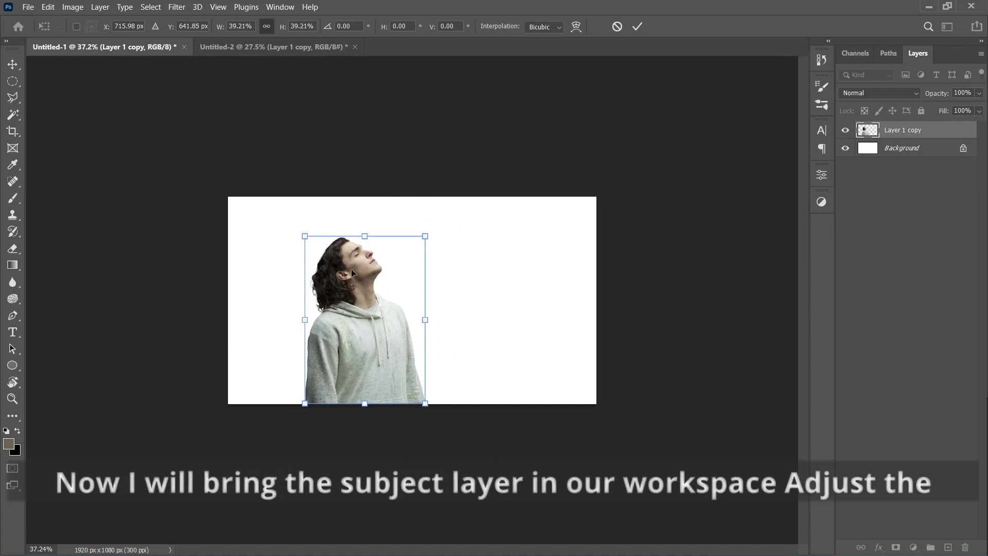
pyautogui.scroll(5, 349, 274)
pyautogui.moveTo(331, 277); pyautogui.dragTo(316, 274)
pyautogui.moveTo(330, 194); pyautogui.dragTo(330, 199)
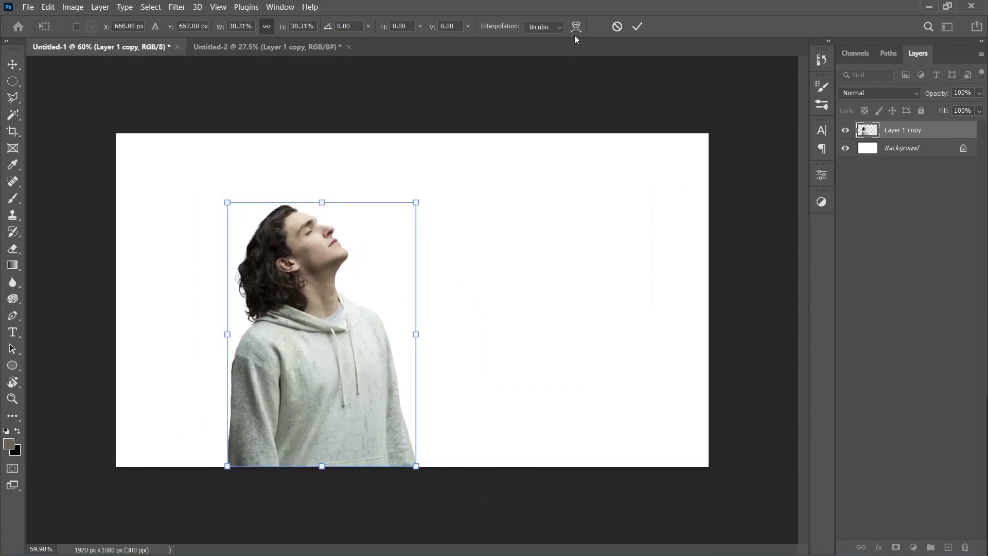
pyautogui.click(637, 33)
pyautogui.moveTo(302, 245); pyautogui.dragTo(298, 246)
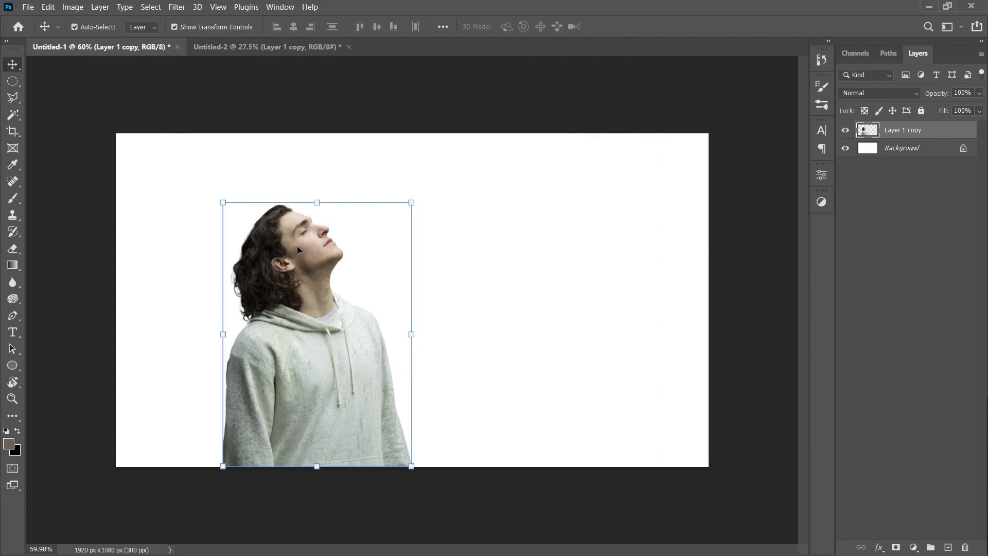
# Step: Flip the man horizontally and shift him slightly left along the lower canvas edge
pyautogui.hotkey('ctrl', 't')
pyautogui.rightClick(294, 302)
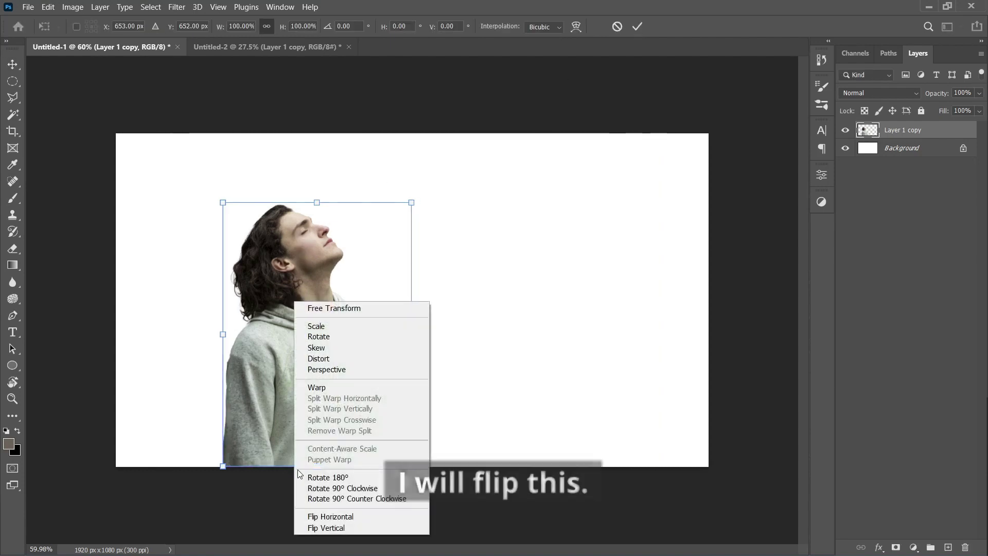
pyautogui.click(308, 517)
pyautogui.click(636, 26)
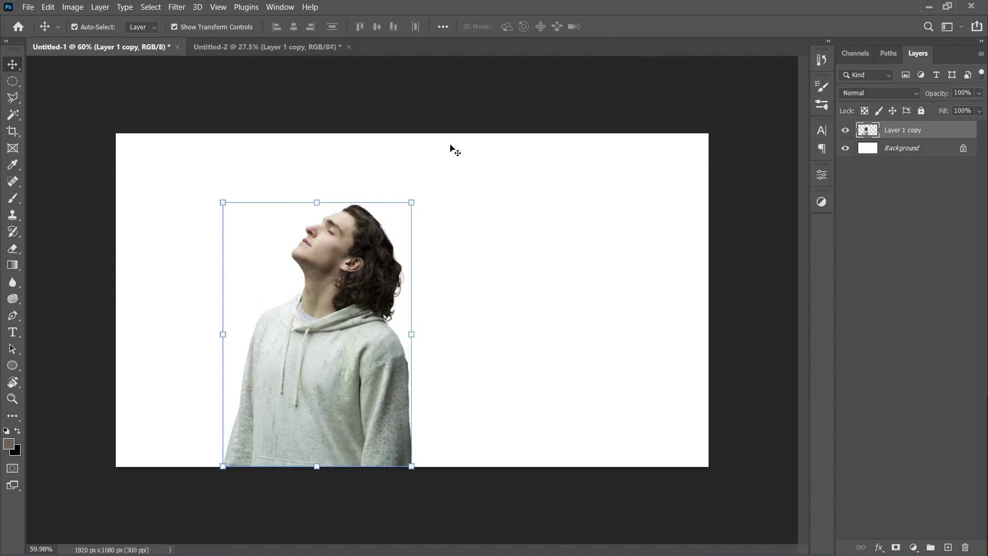
pyautogui.moveTo(360, 267); pyautogui.dragTo(341, 267)
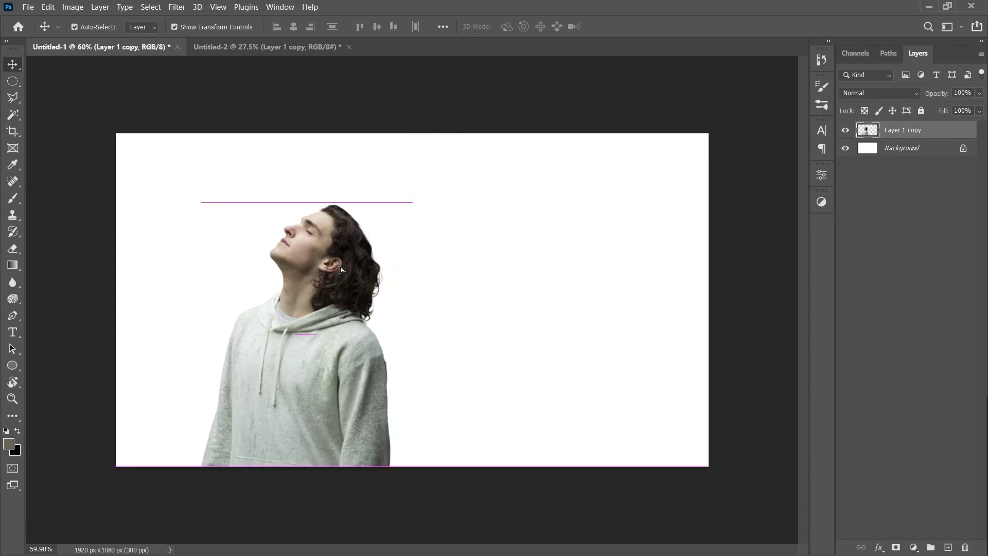
pyautogui.click(546, 256)
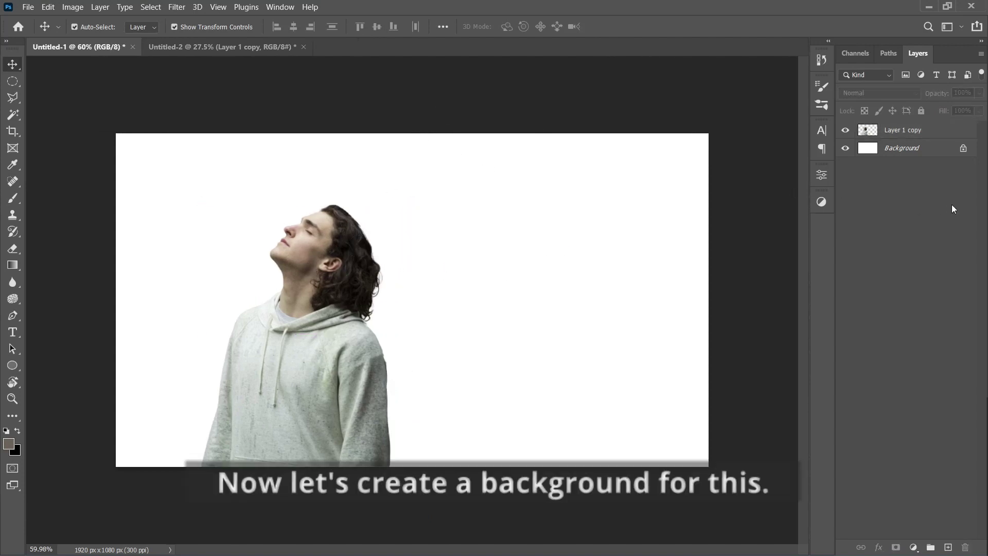
# Step: Add a Gradient Fill layer directly above the Background layer
pyautogui.click(946, 150)
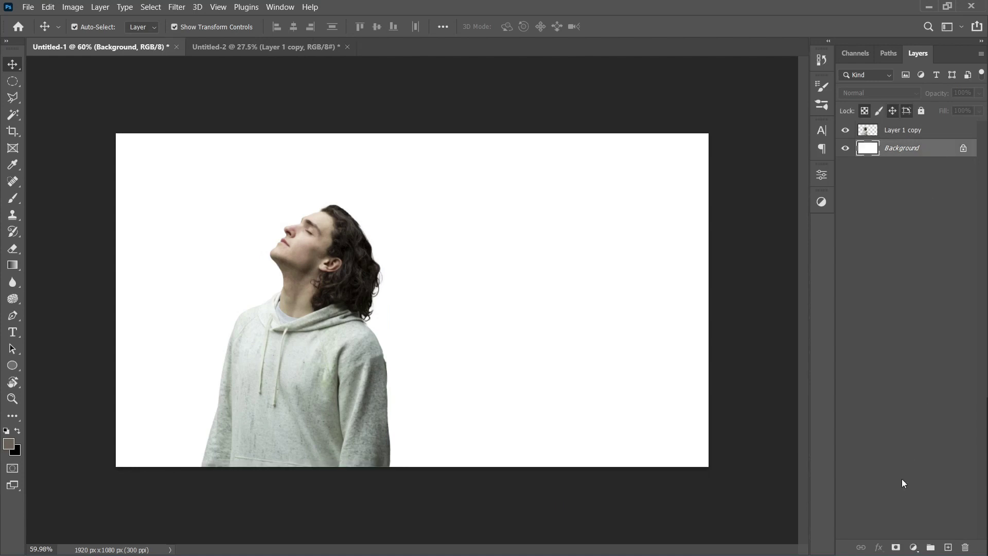
pyautogui.click(915, 547)
pyautogui.click(910, 332)
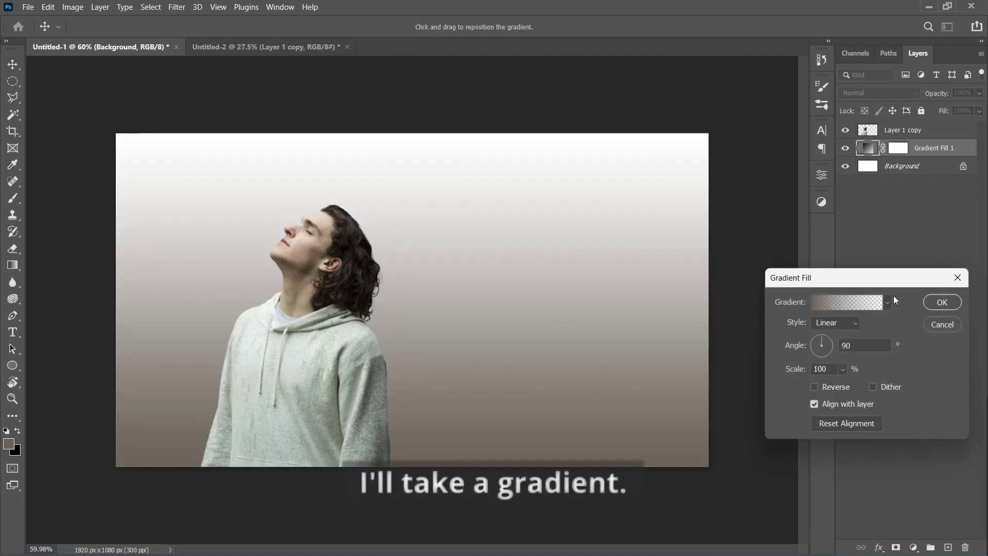
pyautogui.click(941, 302)
# Step: Edit the gradient fill to use the brown-to-black preset from the Basics group
pyautogui.doubleClick(865, 149)
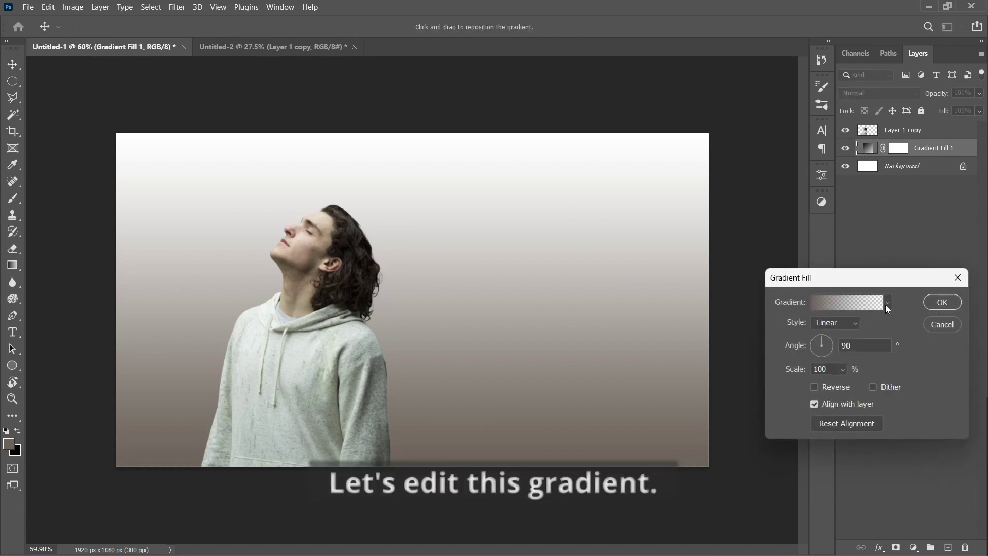
pyautogui.click(886, 303)
pyautogui.click(780, 329)
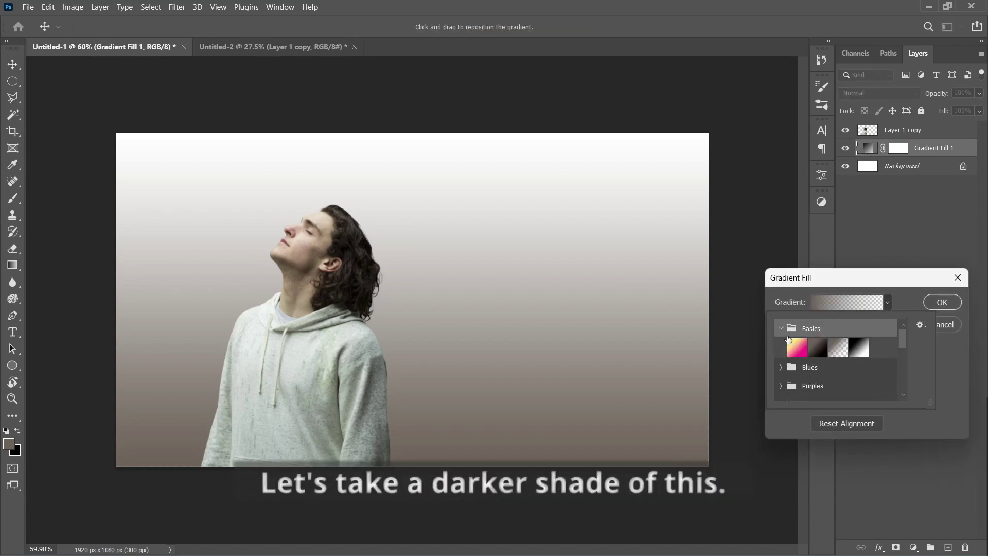
pyautogui.click(818, 347)
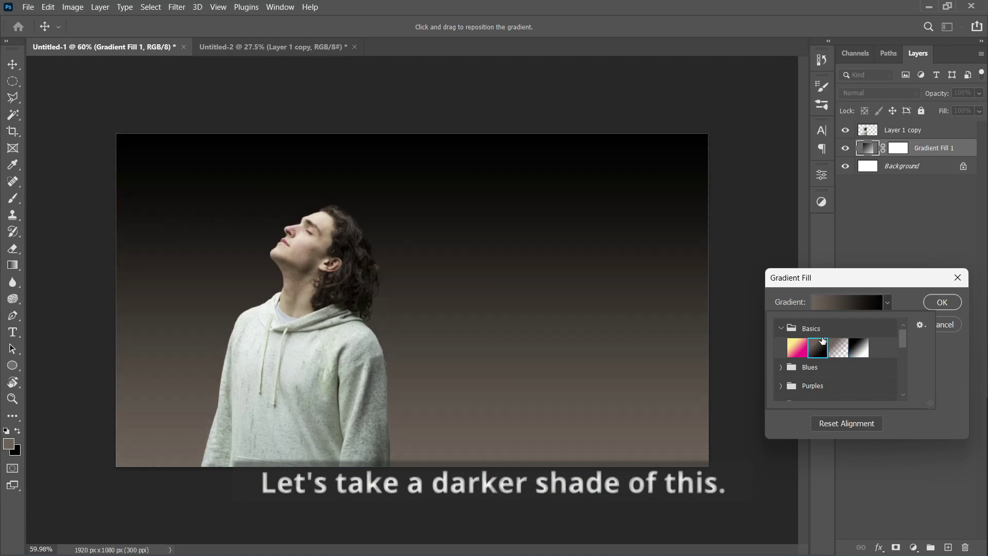
# Step: Set the gradient's colour stop at location 0% to the warm brown 816b59
pyautogui.click(821, 298)
pyautogui.click(555, 393)
pyautogui.click(613, 447)
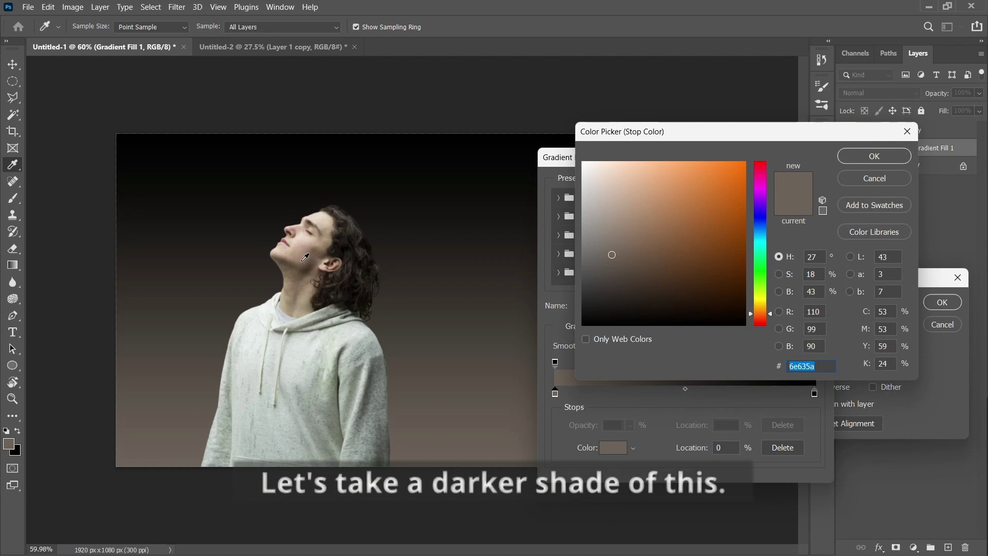
pyautogui.click(633, 242)
pyautogui.click(854, 157)
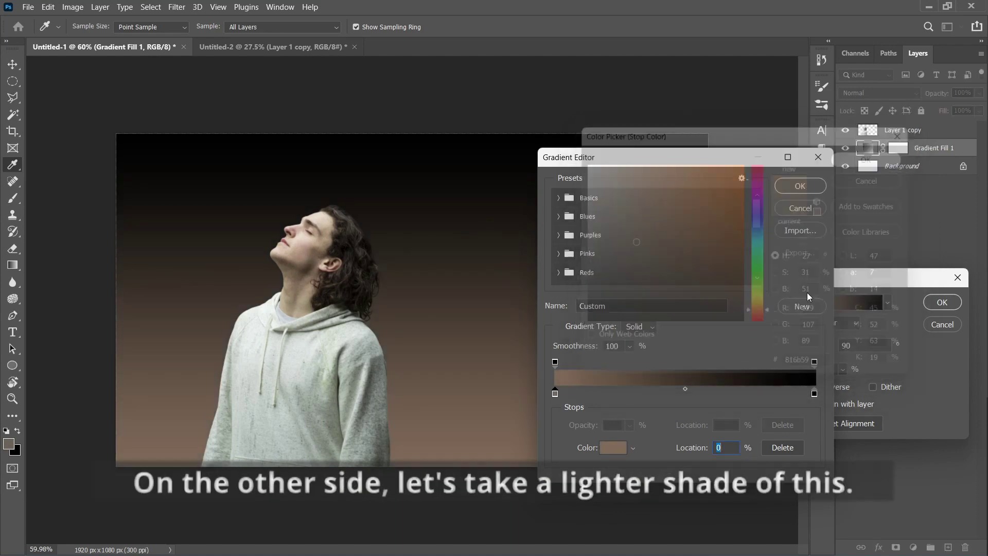
# Step: Set the gradient's colour stop at location 100% to the light beige eadaca and accept the edited gradient
pyautogui.click(814, 394)
pyautogui.click(621, 448)
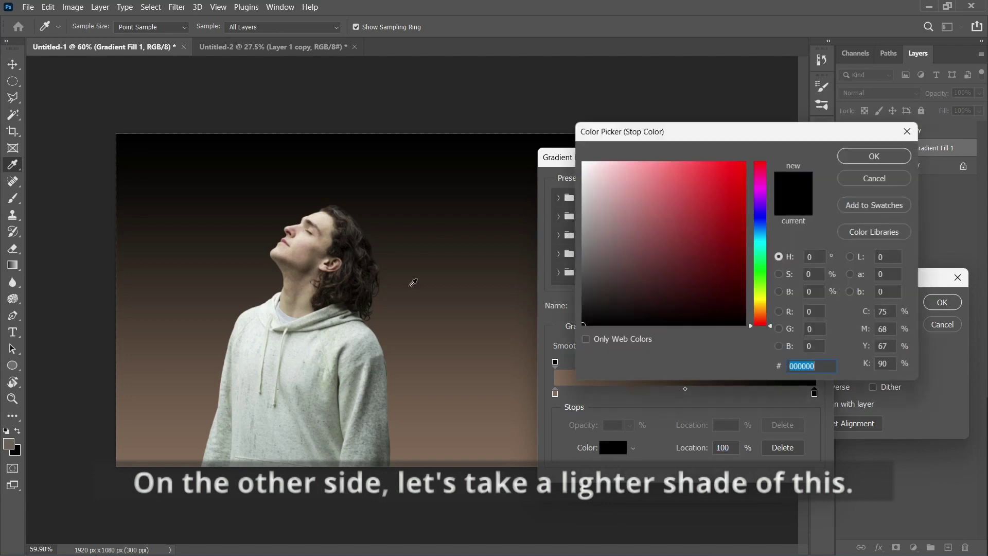
pyautogui.click(318, 210)
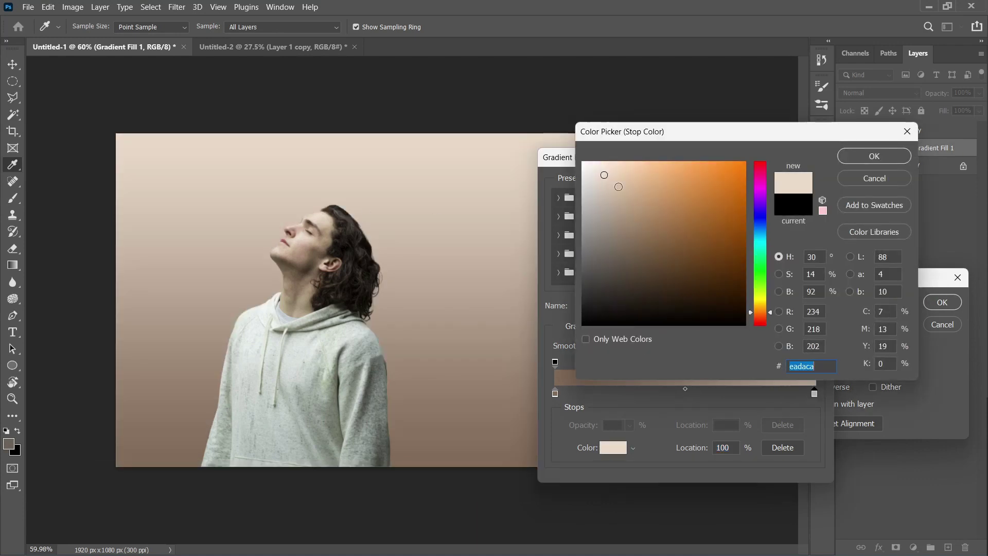
pyautogui.click(866, 158)
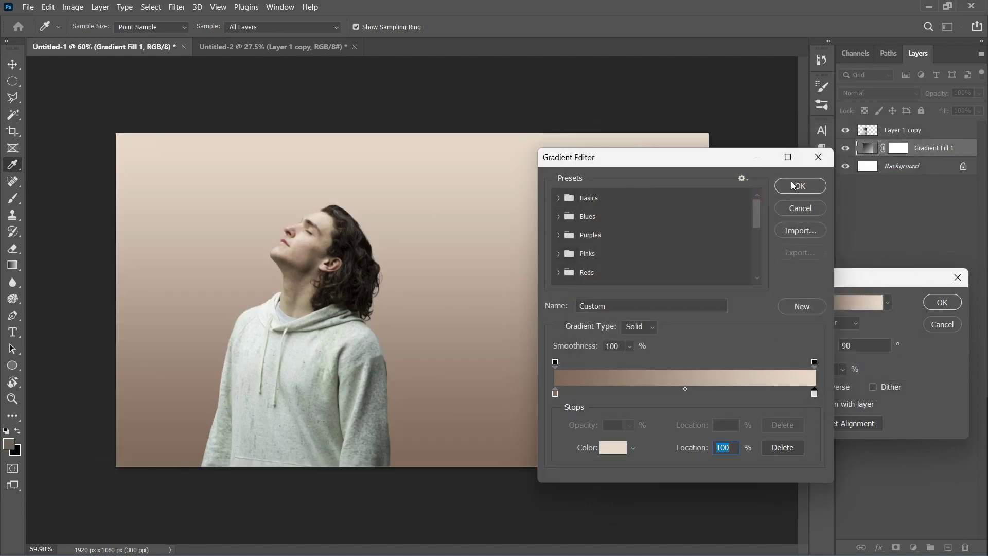
pyautogui.click(793, 186)
# Step: Change the gradient fill's style to Radial and enable Reverse
pyautogui.click(837, 323)
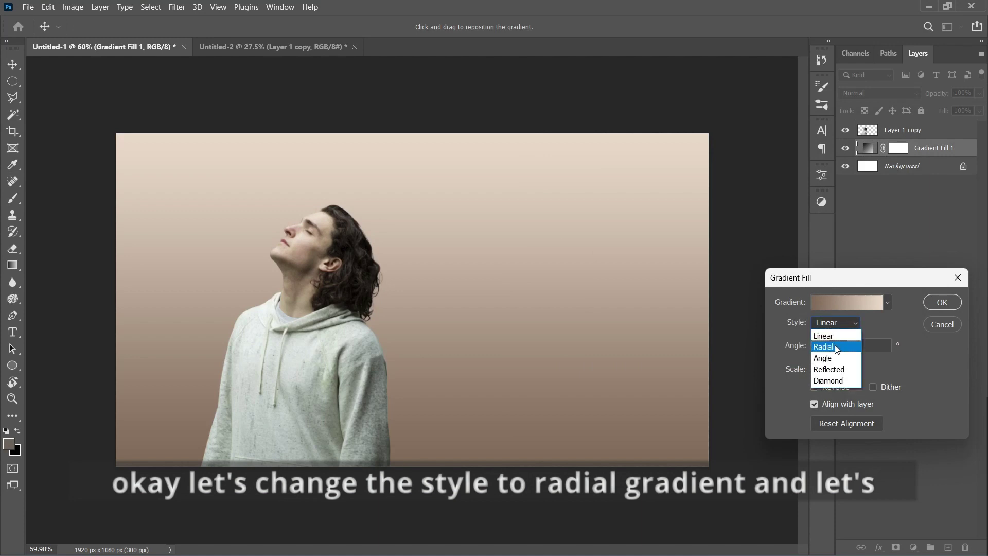
pyautogui.click(829, 347)
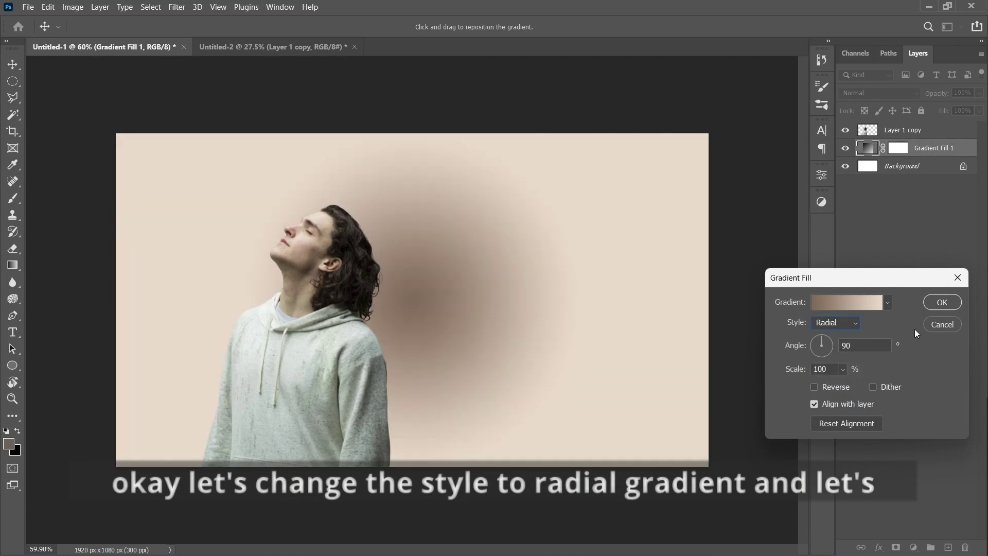
pyautogui.click(826, 388)
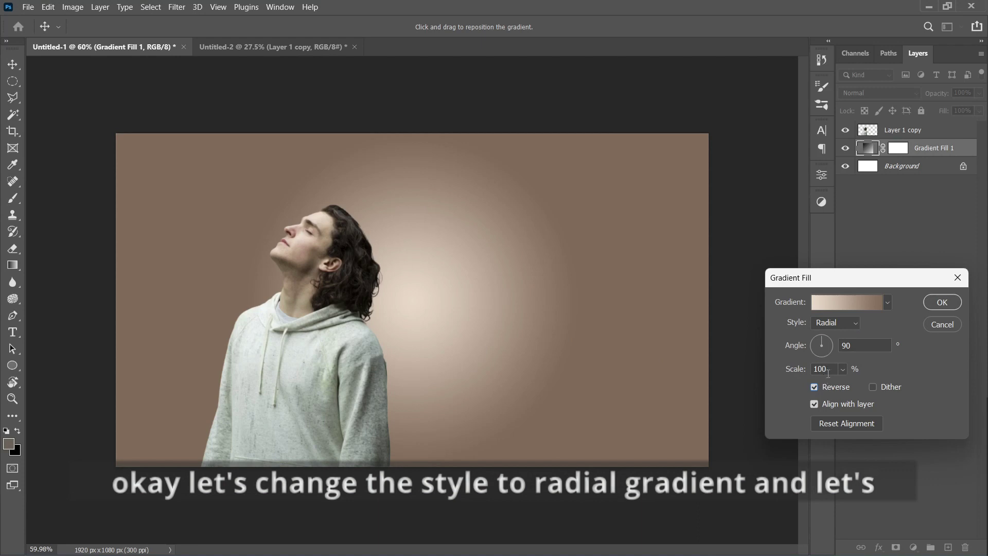
# Step: Increase the gradient scale to 260% and move its light centre to the upper left of the man's face
pyautogui.hotkey('shift', 'Up')
pyautogui.hotkey('shift', 'Up')
pyautogui.hotkey('shift', 'Up')
pyautogui.hotkey('shift', 'Up')
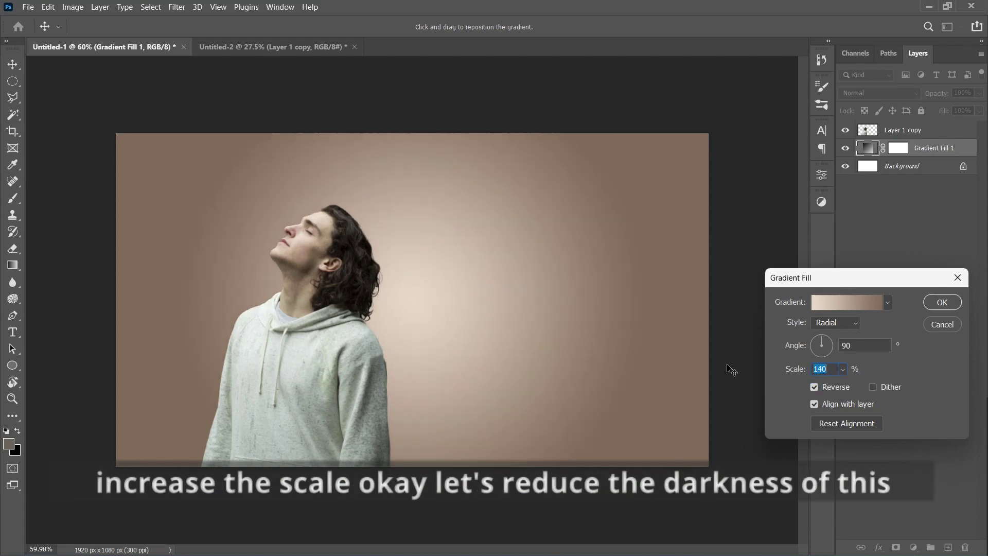
pyautogui.hotkey('shift', 'Up')
pyautogui.hotkey('shift', 'Up')
pyautogui.hotkey('shift', 'Up')
pyautogui.hotkey('shift', 'Up')
pyautogui.hotkey('shift', 'Up')
pyautogui.hotkey('shift', 'Up')
pyautogui.hotkey('shift', 'Up')
pyautogui.hotkey('shift', 'Up')
pyautogui.moveTo(405, 296); pyautogui.dragTo(209, 219)
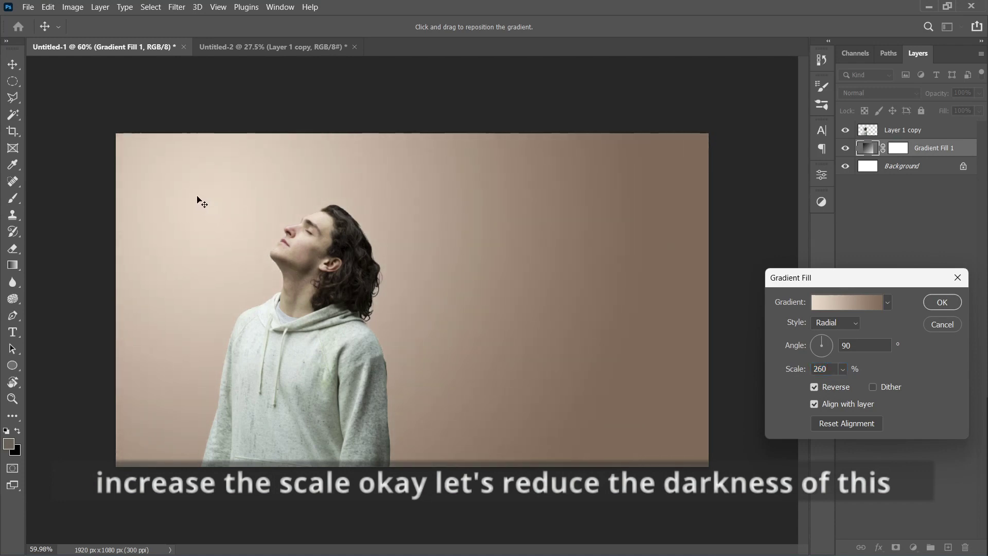
# Step: Change the gradient's colour stop at location 0% to the lighter brown b49582 and accept the gradient fill
pyautogui.click(859, 301)
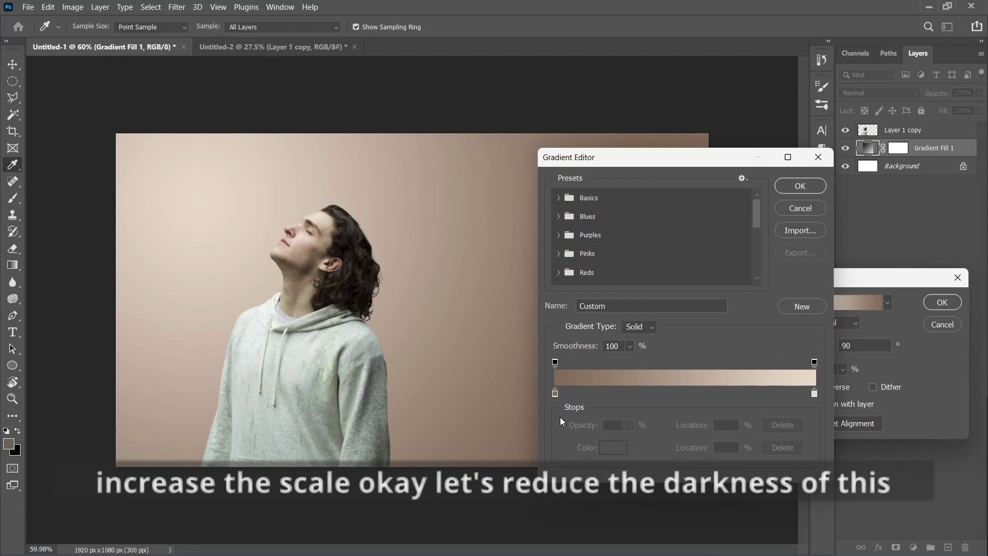
pyautogui.click(555, 393)
pyautogui.click(615, 447)
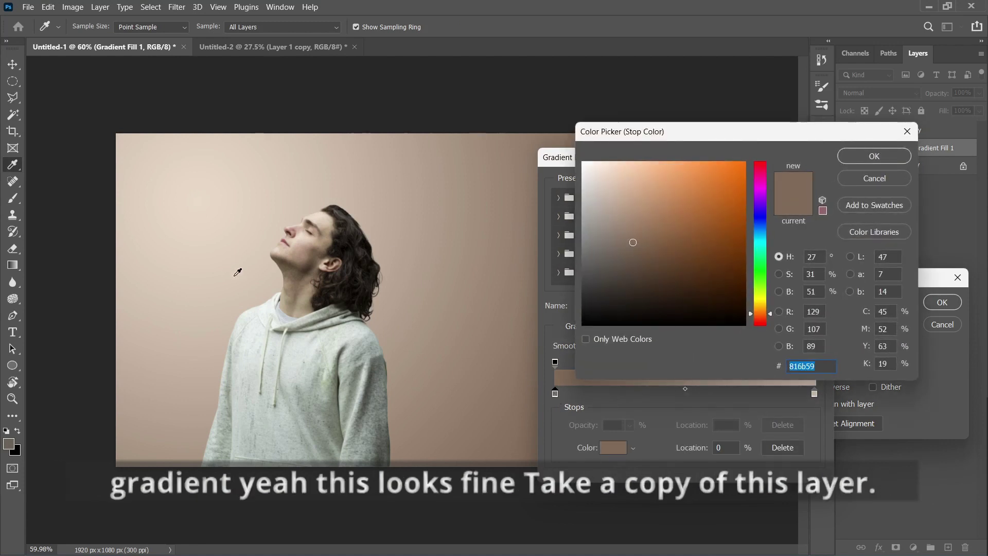
pyautogui.click(300, 252)
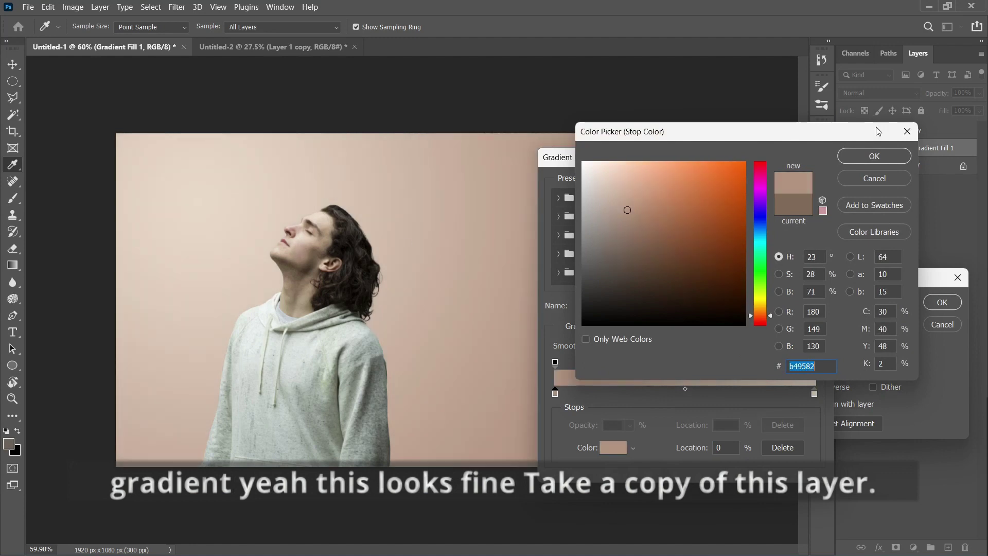
pyautogui.click(886, 158)
pyautogui.click(795, 187)
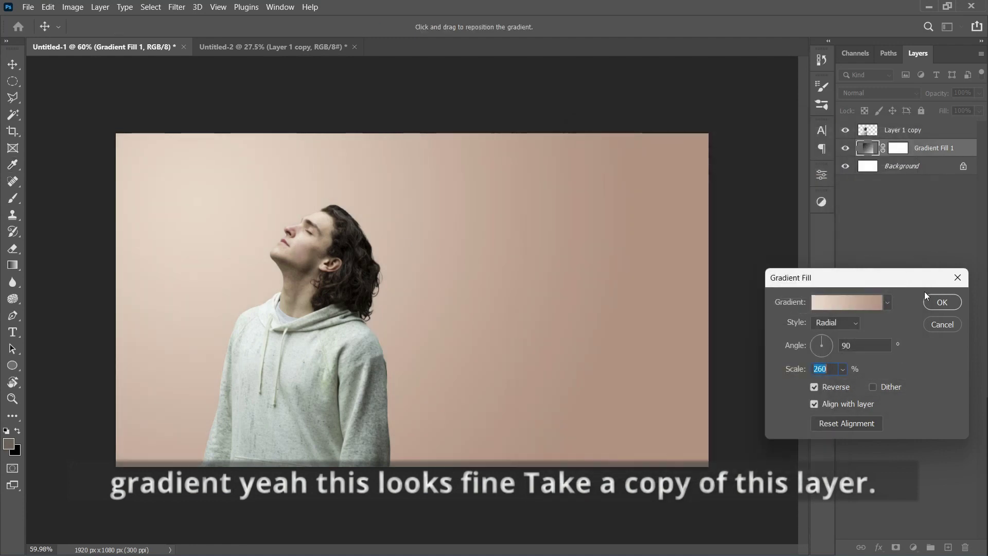
pyautogui.click(924, 305)
# Step: Duplicate the man's cut-out layer, Layer 1 copy, within the same document
pyautogui.hotkey('ctrl', '-')
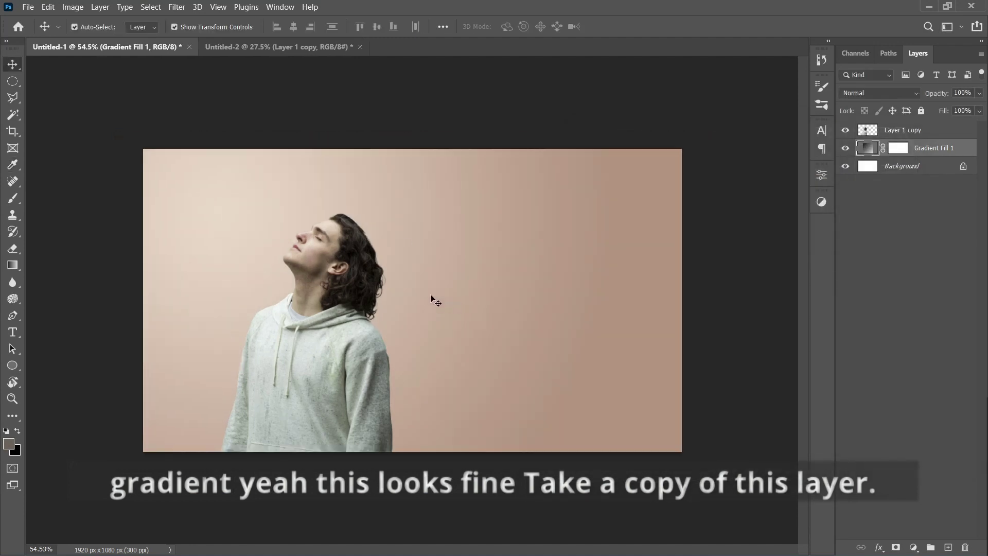
pyautogui.click(363, 274)
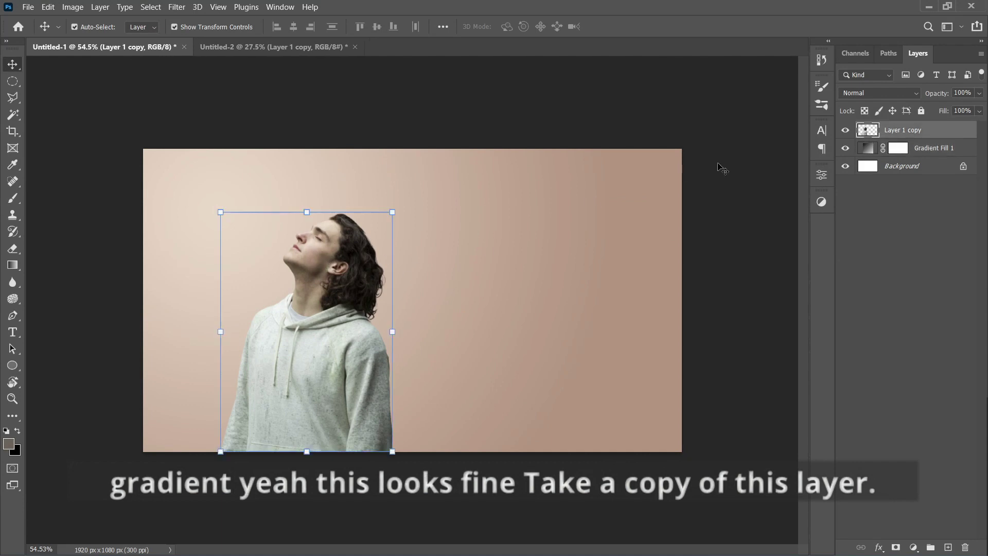
pyautogui.rightClick(945, 131)
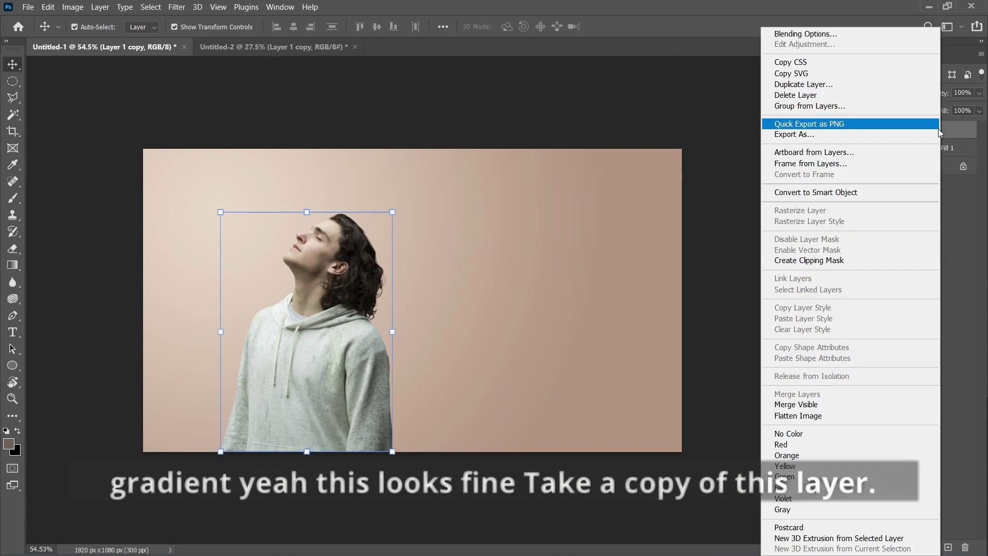
pyautogui.click(795, 85)
pyautogui.click(601, 153)
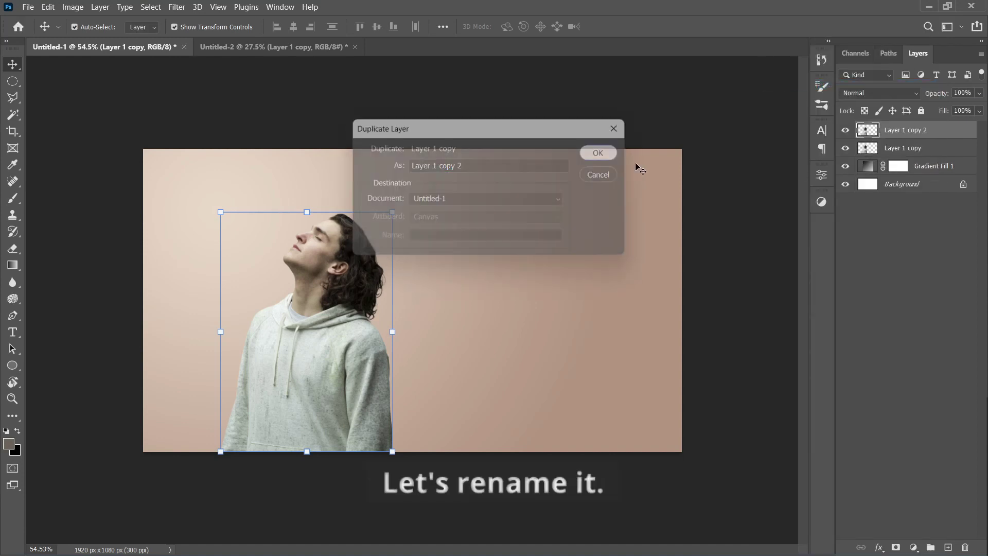
# Step: Rename the lower cut-out layer main subject and its duplicate above main subject copy
pyautogui.doubleClick(904, 148)
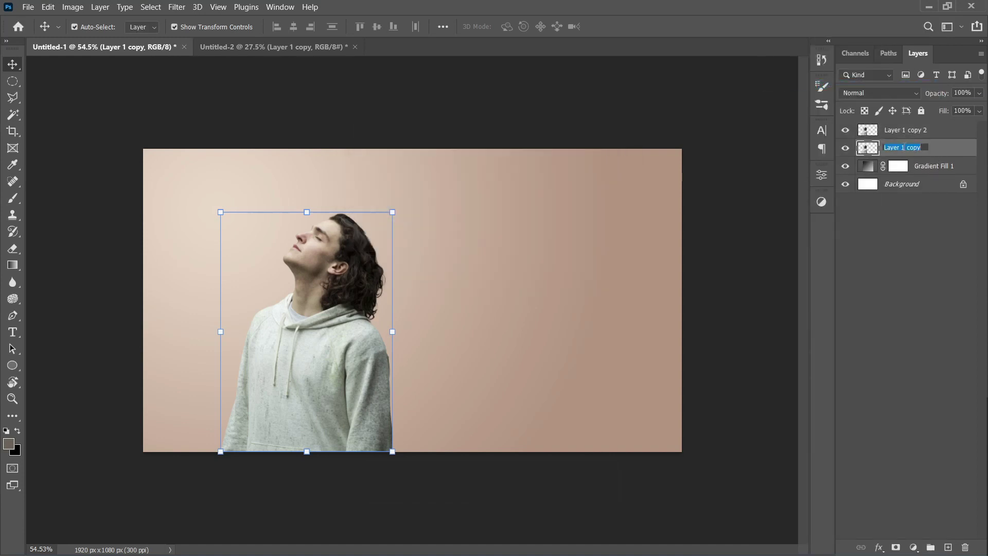
pyautogui.write('main subject')
pyautogui.press('Return')
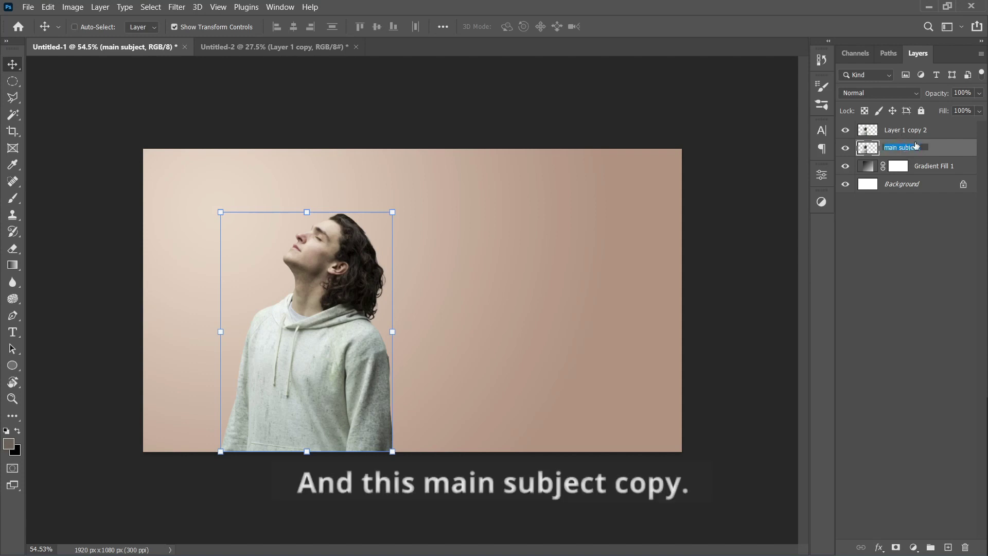
pyautogui.doubleClick(921, 130)
pyautogui.write('main subject')
pyautogui.write('cop')
pyautogui.press('Return')
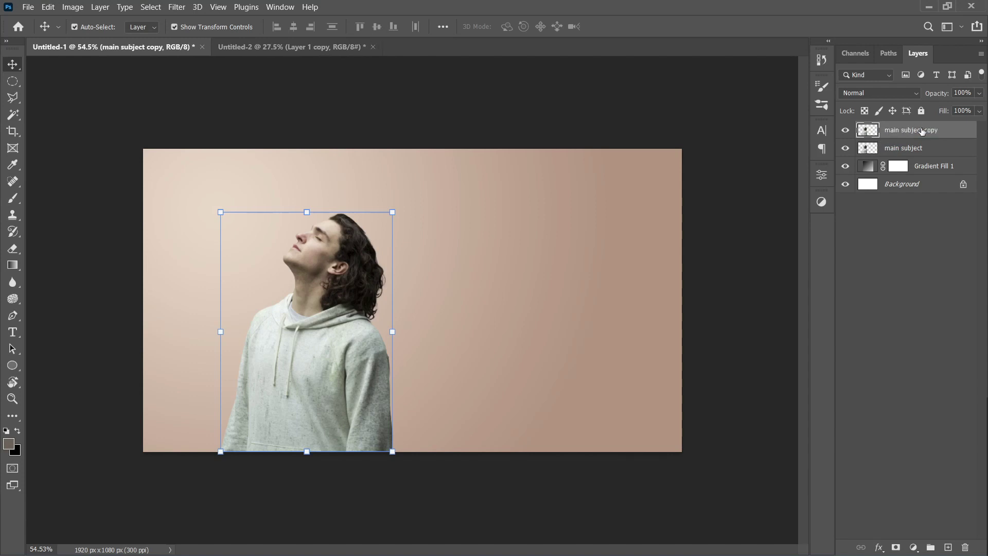
# Step: Hide the main subject layer and open the Liquify filter for main subject copy
pyautogui.click(845, 149)
pyautogui.click(177, 8)
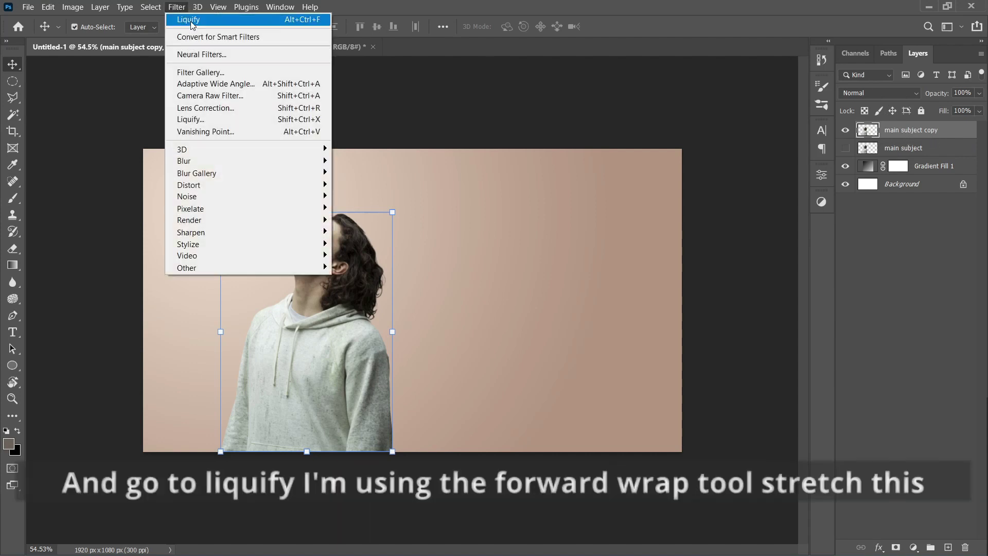
pyautogui.click(191, 118)
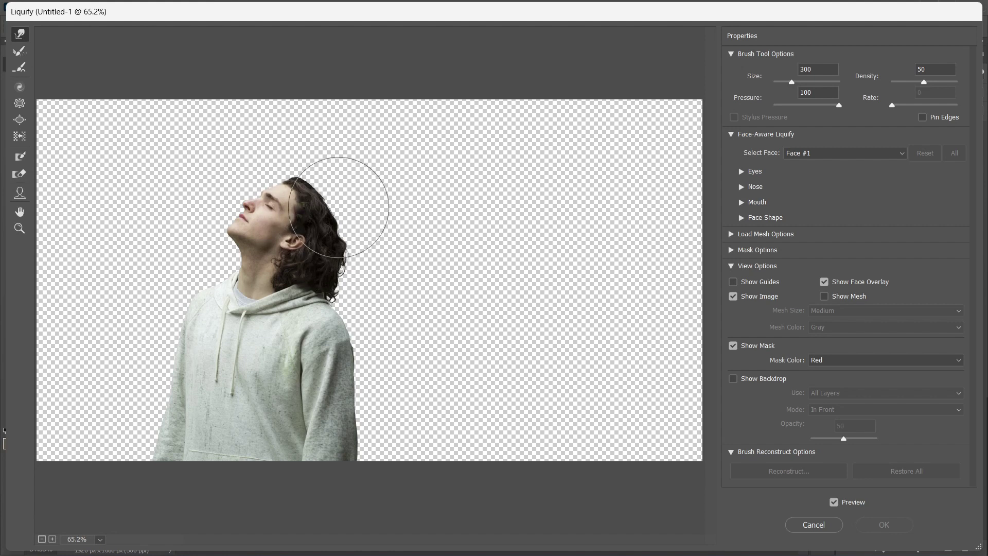
# Step: With the Forward Warp tool at brush size 80, pull the edges of the back hair and the rear sleeve outward
pyautogui.press('[')
pyautogui.press('[')
pyautogui.press('[')
pyautogui.press('[')
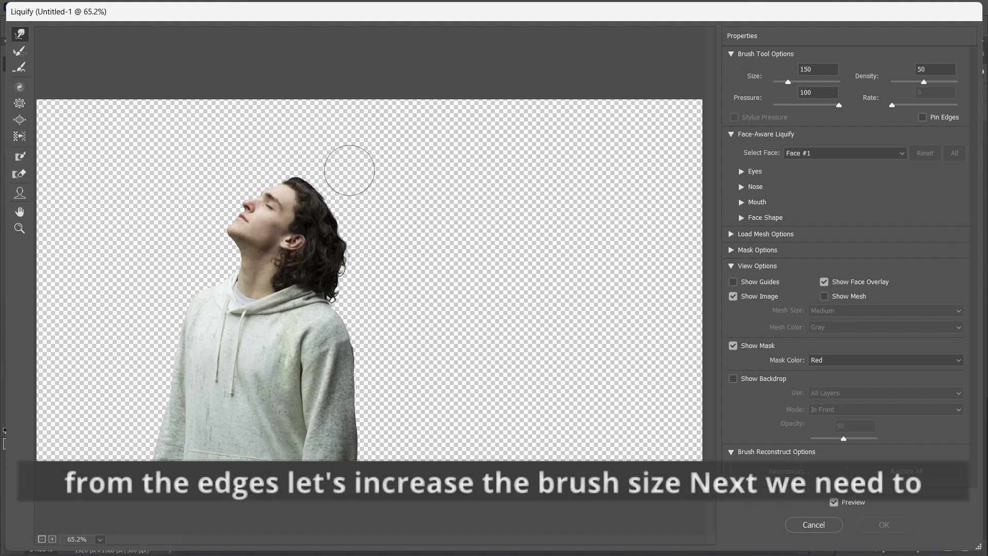
pyautogui.scroll(4, 346, 166)
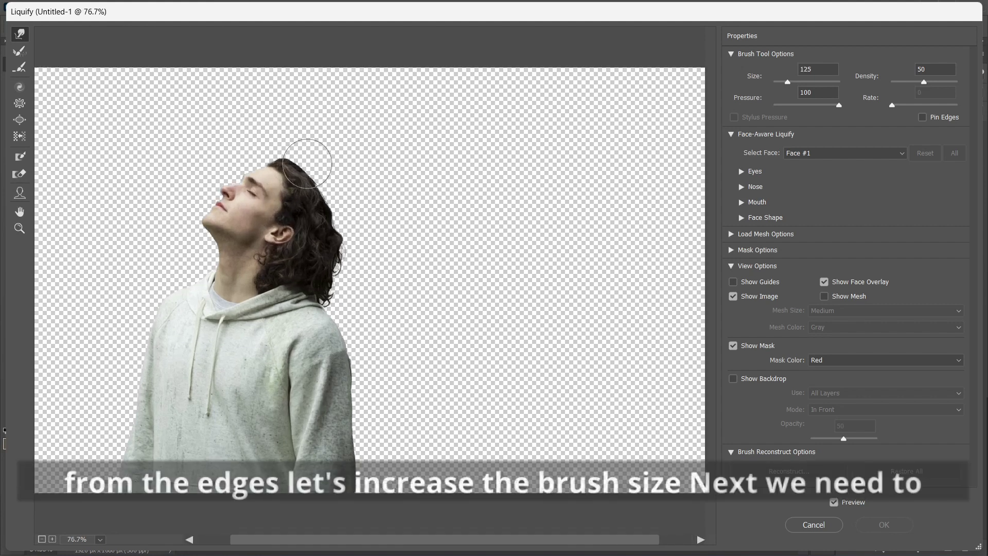
pyautogui.scroll(2, 284, 166)
pyautogui.press('[')
pyautogui.press('[')
pyautogui.press('[')
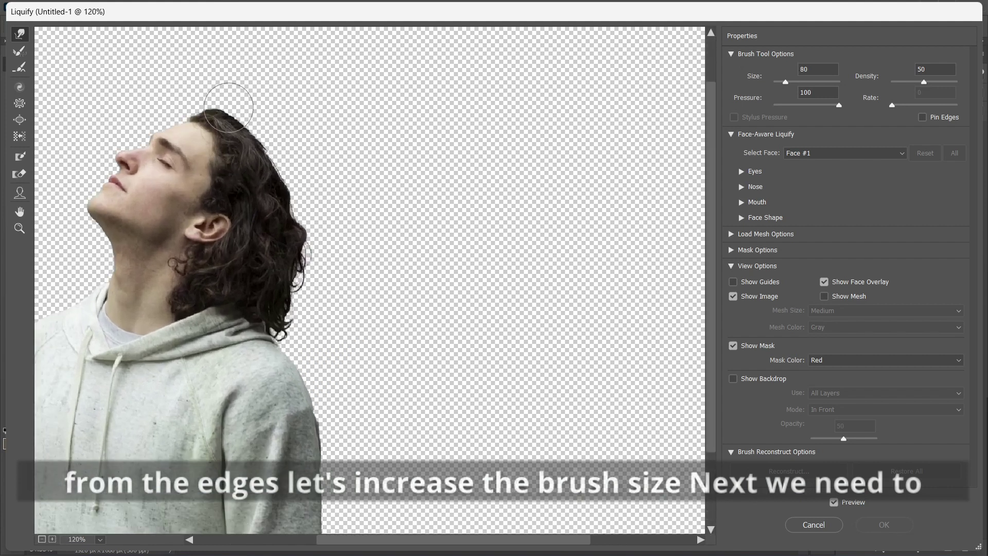
pyautogui.moveTo(261, 79)
pyautogui.mouseDown()
pyautogui.moveTo(242, 112)
pyautogui.moveTo(253, 108)
pyautogui.moveTo(248, 133)
pyautogui.moveTo(256, 126)
pyautogui.moveTo(260, 140)
pyautogui.moveTo(282, 148)
pyautogui.moveTo(277, 167)
pyautogui.moveTo(298, 162)
pyautogui.moveTo(284, 187)
pyautogui.moveTo(307, 180)
pyautogui.moveTo(293, 208)
pyautogui.moveTo(310, 206)
pyautogui.moveTo(297, 232)
pyautogui.moveTo(316, 229)
pyautogui.moveTo(318, 259)
pyautogui.mouseUp()
pyautogui.moveTo(308, 295)
pyautogui.mouseDown()
pyautogui.moveTo(293, 221)
pyautogui.moveTo(330, 208)
pyautogui.moveTo(276, 256)
pyautogui.moveTo(289, 255)
pyautogui.moveTo(265, 260)
pyautogui.moveTo(290, 269)
pyautogui.moveTo(301, 289)
pyautogui.mouseUp()
pyautogui.moveTo(276, 305)
pyautogui.mouseDown()
pyautogui.moveTo(256, 282)
pyautogui.moveTo(280, 284)
pyautogui.moveTo(304, 309)
pyautogui.moveTo(309, 353)
pyautogui.moveTo(309, 335)
pyautogui.moveTo(290, 367)
pyautogui.mouseUp()
pyautogui.scroll(-1, 308, 351)
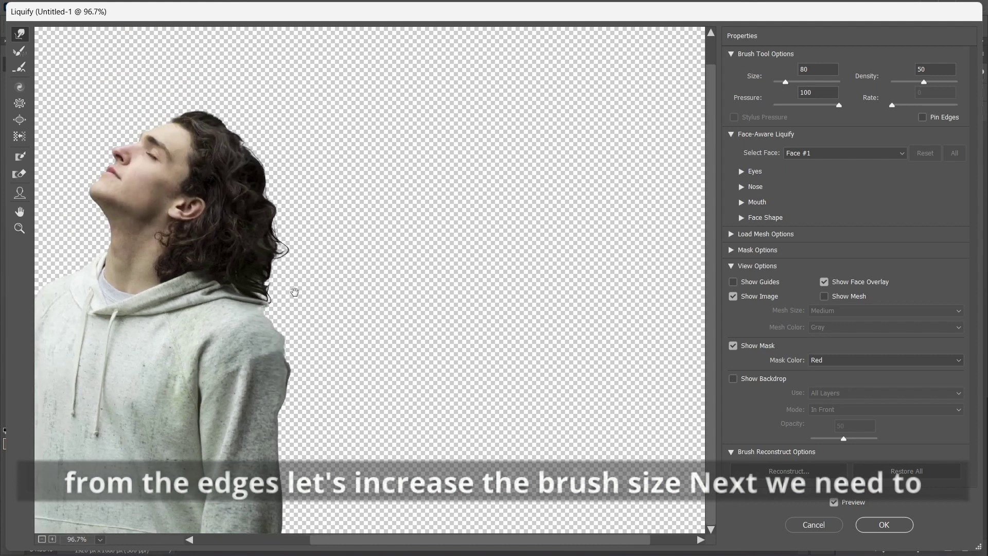
pyautogui.moveTo(303, 436)
pyautogui.mouseDown()
pyautogui.moveTo(273, 480)
pyautogui.moveTo(290, 479)
pyautogui.moveTo(278, 509)
pyautogui.moveTo(292, 517)
pyautogui.moveTo(289, 532)
pyautogui.moveTo(289, 524)
pyautogui.moveTo(326, 533)
pyautogui.moveTo(307, 529)
pyautogui.moveTo(284, 501)
pyautogui.moveTo(317, 500)
pyautogui.moveTo(297, 500)
pyautogui.moveTo(292, 482)
pyautogui.moveTo(302, 474)
pyautogui.moveTo(286, 463)
pyautogui.moveTo(315, 459)
pyautogui.moveTo(281, 454)
pyautogui.moveTo(316, 466)
pyautogui.moveTo(299, 455)
pyautogui.moveTo(316, 443)
pyautogui.moveTo(291, 433)
pyautogui.moveTo(310, 427)
pyautogui.moveTo(294, 425)
pyautogui.moveTo(300, 413)
pyautogui.moveTo(286, 407)
pyautogui.moveTo(313, 401)
pyautogui.moveTo(286, 394)
pyautogui.moveTo(315, 382)
pyautogui.moveTo(293, 372)
pyautogui.moveTo(312, 361)
pyautogui.moveTo(291, 355)
pyautogui.moveTo(314, 342)
pyautogui.moveTo(293, 333)
pyautogui.moveTo(319, 319)
pyautogui.moveTo(283, 337)
pyautogui.moveTo(263, 326)
pyautogui.moveTo(304, 311)
pyautogui.moveTo(287, 322)
pyautogui.moveTo(304, 318)
pyautogui.moveTo(272, 311)
pyautogui.moveTo(299, 299)
pyautogui.moveTo(264, 301)
pyautogui.moveTo(309, 283)
pyautogui.mouseUp()
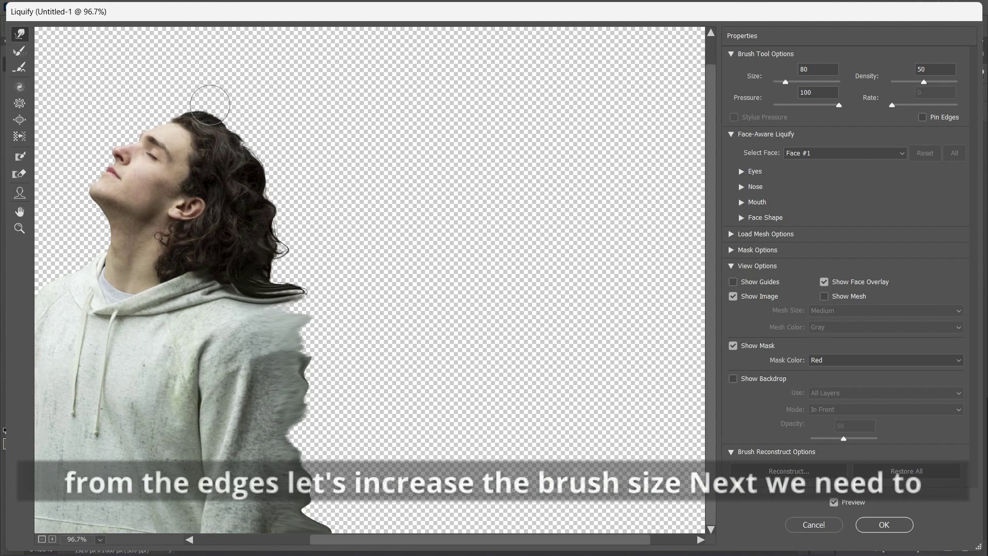
# Step: Warp the hair on the crown up to the canvas's upper edge, enlarging the brush to 175
pyautogui.scroll(-1, 226, 88)
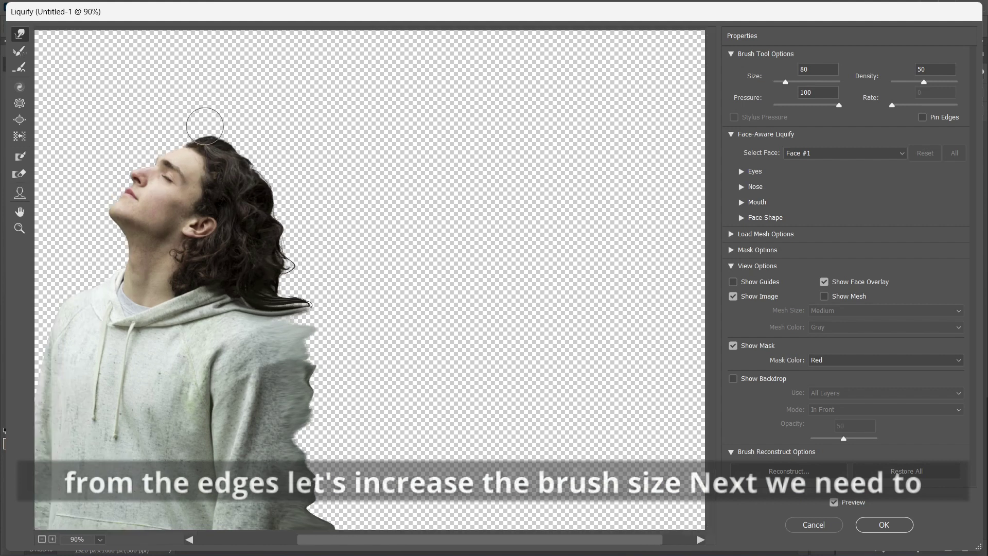
pyautogui.moveTo(209, 135); pyautogui.dragTo(235, 114)
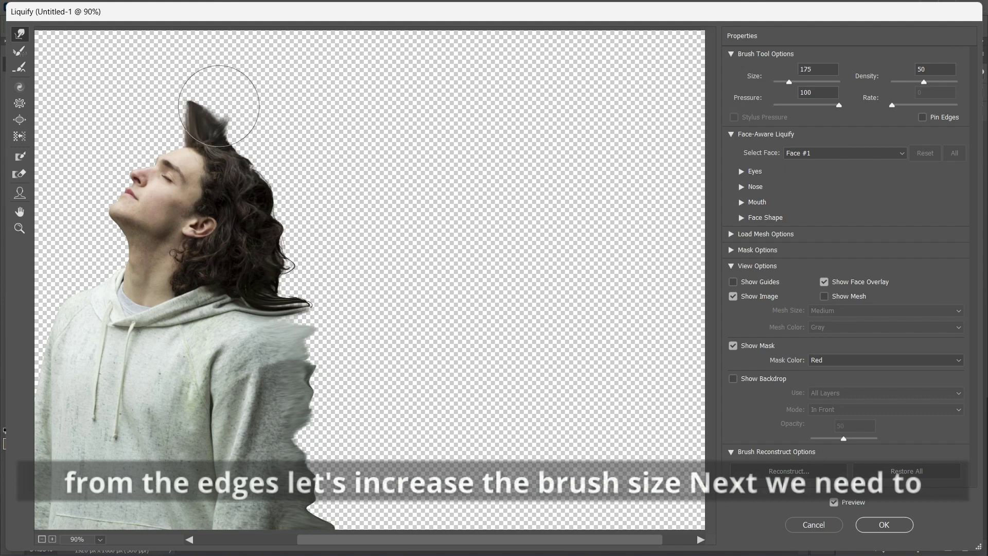
pyautogui.scroll(-1, 219, 106)
pyautogui.moveTo(221, 118)
pyautogui.mouseDown()
pyautogui.moveTo(235, 109)
pyautogui.moveTo(231, 93)
pyautogui.moveTo(211, 61)
pyautogui.moveTo(229, 84)
pyautogui.moveTo(223, 93)
pyautogui.moveTo(261, 93)
pyautogui.moveTo(258, 148)
pyautogui.moveTo(255, 90)
pyautogui.moveTo(288, 56)
pyautogui.moveTo(242, 82)
pyautogui.moveTo(267, 97)
pyautogui.moveTo(317, 99)
pyautogui.moveTo(289, 154)
pyautogui.moveTo(273, 157)
pyautogui.moveTo(341, 117)
pyautogui.moveTo(308, 121)
pyautogui.moveTo(269, 203)
pyautogui.moveTo(382, 65)
pyautogui.moveTo(287, 121)
pyautogui.moveTo(342, 59)
pyautogui.moveTo(386, 62)
pyautogui.moveTo(295, 150)
pyautogui.moveTo(392, 106)
pyautogui.moveTo(439, 37)
pyautogui.moveTo(319, 99)
pyautogui.moveTo(314, 31)
pyautogui.moveTo(463, 38)
pyautogui.moveTo(388, 84)
pyautogui.moveTo(422, 62)
pyautogui.mouseUp()
pyautogui.scroll(-1, 414, 193)
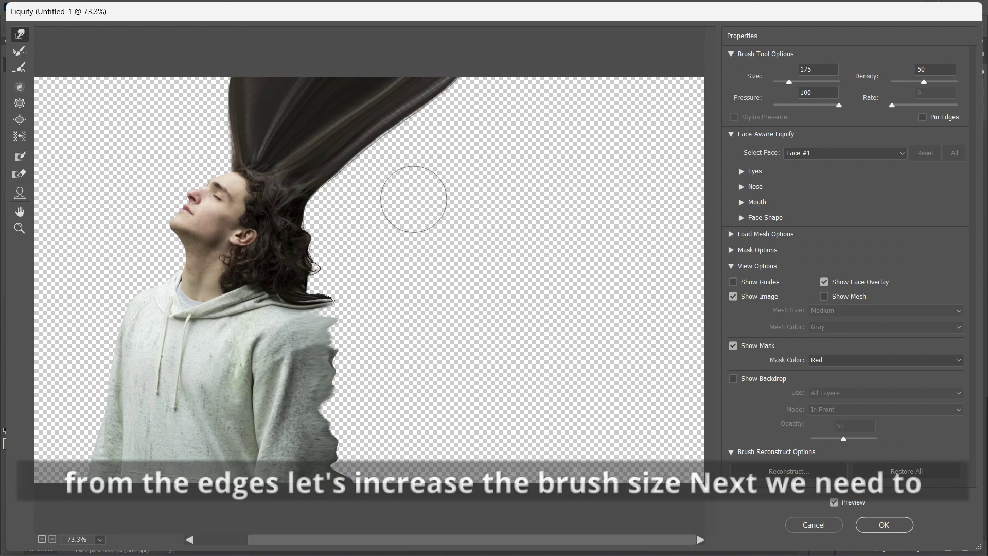
# Step: Stretch the hair at the back of the head outward into long strands with the 175 warp brush
pyautogui.moveTo(313, 227)
pyautogui.mouseDown()
pyautogui.moveTo(294, 223)
pyautogui.moveTo(416, 147)
pyautogui.mouseUp()
pyautogui.moveTo(327, 196)
pyautogui.mouseDown()
pyautogui.moveTo(375, 150)
pyautogui.moveTo(469, 99)
pyautogui.moveTo(455, 132)
pyautogui.moveTo(463, 88)
pyautogui.mouseUp()
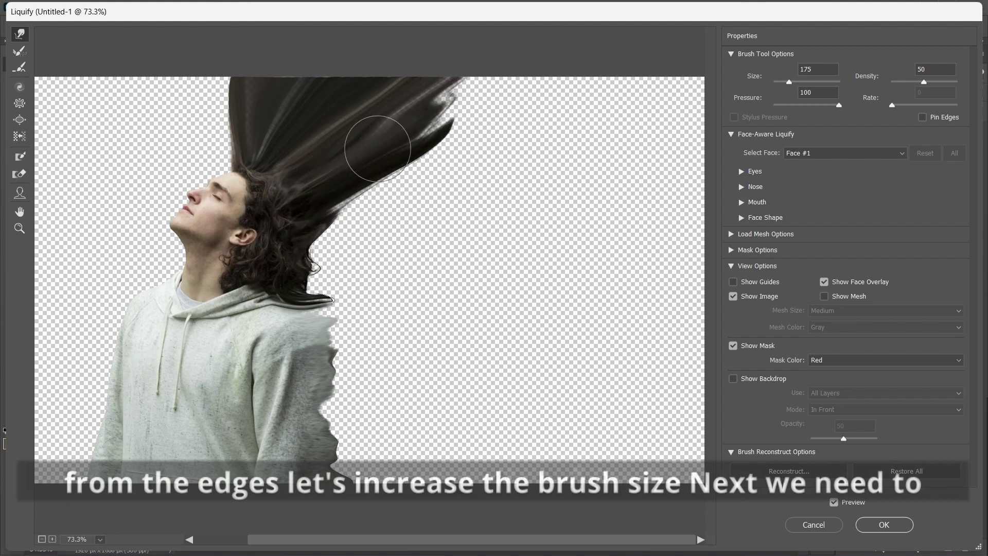
pyautogui.moveTo(382, 146); pyautogui.dragTo(499, 46)
pyautogui.moveTo(414, 140)
pyautogui.mouseDown()
pyautogui.moveTo(512, 106)
pyautogui.moveTo(592, 61)
pyautogui.moveTo(577, 62)
pyautogui.mouseUp()
pyautogui.moveTo(443, 106); pyautogui.dragTo(532, 39)
pyautogui.moveTo(329, 208); pyautogui.dragTo(528, 156)
pyautogui.moveTo(367, 236)
pyautogui.mouseDown()
pyautogui.moveTo(395, 236)
pyautogui.moveTo(322, 260)
pyautogui.moveTo(408, 232)
pyautogui.mouseUp()
pyautogui.moveTo(331, 276); pyautogui.dragTo(396, 239)
pyautogui.moveTo(312, 294)
pyautogui.mouseDown()
pyautogui.moveTo(360, 282)
pyautogui.moveTo(323, 292)
pyautogui.moveTo(366, 288)
pyautogui.moveTo(322, 290)
pyautogui.moveTo(358, 288)
pyautogui.moveTo(311, 301)
pyautogui.moveTo(368, 290)
pyautogui.moveTo(297, 302)
pyautogui.moveTo(413, 284)
pyautogui.moveTo(342, 329)
pyautogui.moveTo(441, 294)
pyautogui.mouseUp()
# Step: Stretch the hoodie's rear shoulder and sleeve into long streaks toward the canvas's right edge
pyautogui.scroll(-1, 380, 293)
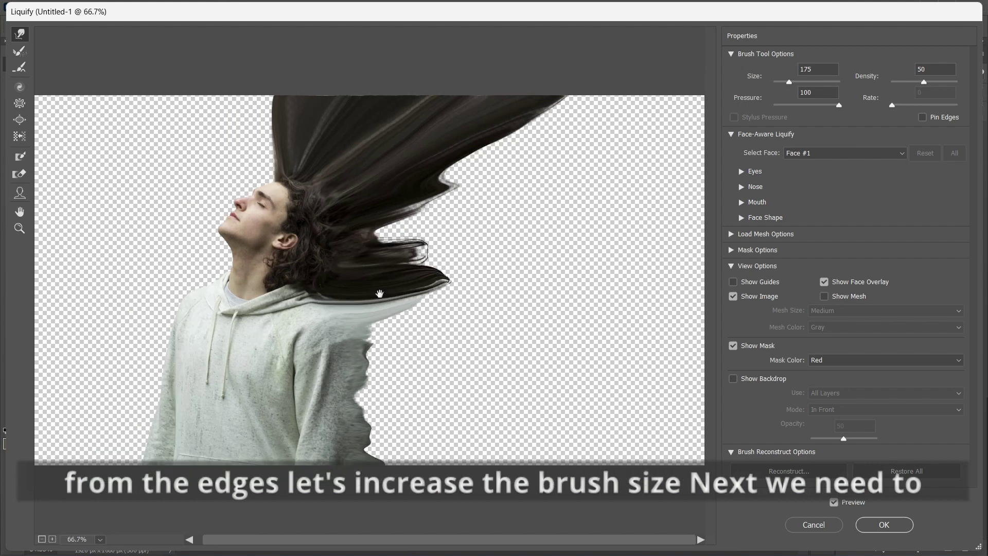
pyautogui.moveTo(367, 333); pyautogui.dragTo(450, 327)
pyautogui.moveTo(389, 346); pyautogui.dragTo(441, 349)
pyautogui.moveTo(378, 375)
pyautogui.mouseDown()
pyautogui.moveTo(455, 366)
pyautogui.moveTo(371, 371)
pyautogui.moveTo(448, 346)
pyautogui.moveTo(365, 380)
pyautogui.moveTo(361, 390)
pyautogui.moveTo(401, 392)
pyautogui.moveTo(361, 406)
pyautogui.moveTo(409, 410)
pyautogui.moveTo(369, 427)
pyautogui.moveTo(444, 418)
pyautogui.moveTo(391, 442)
pyautogui.moveTo(450, 447)
pyautogui.moveTo(386, 459)
pyautogui.moveTo(408, 450)
pyautogui.moveTo(390, 447)
pyautogui.moveTo(503, 430)
pyautogui.mouseUp()
pyautogui.moveTo(395, 442); pyautogui.dragTo(524, 440)
pyautogui.moveTo(458, 447); pyautogui.dragTo(559, 442)
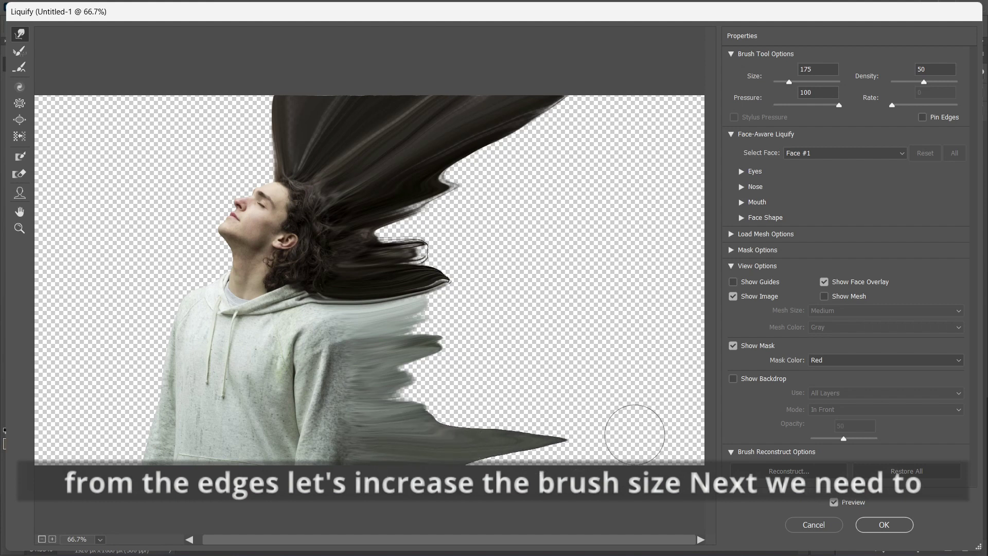
pyautogui.moveTo(468, 457); pyautogui.dragTo(614, 462)
pyautogui.moveTo(461, 453)
pyautogui.mouseDown()
pyautogui.moveTo(640, 441)
pyautogui.moveTo(664, 456)
pyautogui.mouseUp()
pyautogui.moveTo(384, 404)
pyautogui.mouseDown()
pyautogui.moveTo(464, 400)
pyautogui.moveTo(511, 378)
pyautogui.mouseUp()
pyautogui.moveTo(389, 377); pyautogui.dragTo(538, 354)
pyautogui.moveTo(411, 321)
pyautogui.mouseDown()
pyautogui.moveTo(497, 299)
pyautogui.moveTo(480, 311)
pyautogui.moveTo(534, 308)
pyautogui.mouseUp()
# Step: Extend the lower hair strands just above the stretched shoulder further away from the head
pyautogui.moveTo(417, 284)
pyautogui.mouseDown()
pyautogui.moveTo(535, 273)
pyautogui.moveTo(515, 267)
pyautogui.mouseUp()
pyautogui.moveTo(386, 291); pyautogui.dragTo(581, 269)
pyautogui.moveTo(399, 234); pyautogui.dragTo(438, 227)
pyautogui.moveTo(361, 231)
pyautogui.mouseDown()
pyautogui.moveTo(397, 214)
pyautogui.moveTo(484, 201)
pyautogui.mouseUp()
pyautogui.moveTo(406, 244)
pyautogui.mouseDown()
pyautogui.moveTo(481, 227)
pyautogui.moveTo(452, 242)
pyautogui.moveTo(599, 288)
pyautogui.mouseUp()
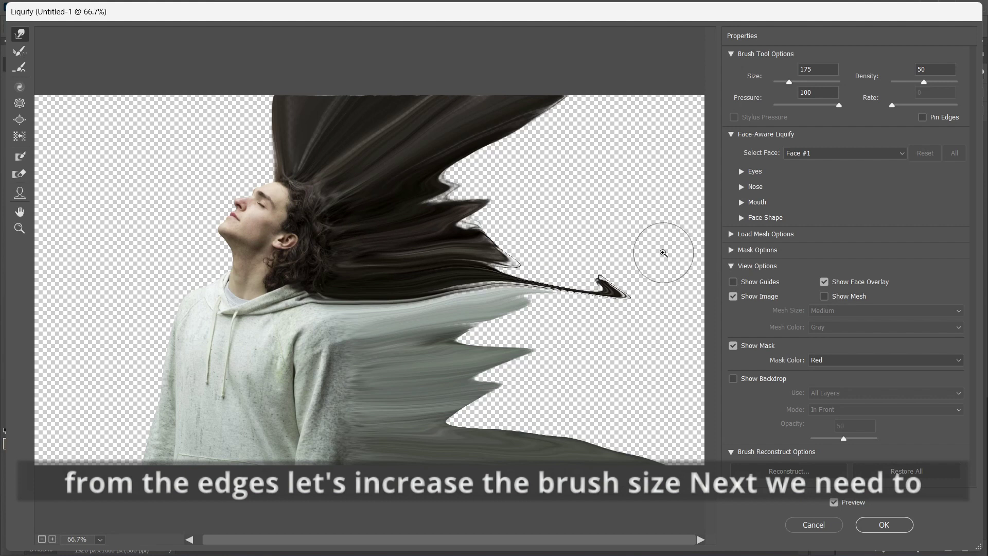
pyautogui.hotkey('ctrl', 'alt', 'z')
pyautogui.hotkey('ctrl', 'alt', 'z')
# Step: Warp the middle and upper hair strands behind the head outward and slightly upward
pyautogui.moveTo(419, 260); pyautogui.dragTo(569, 221)
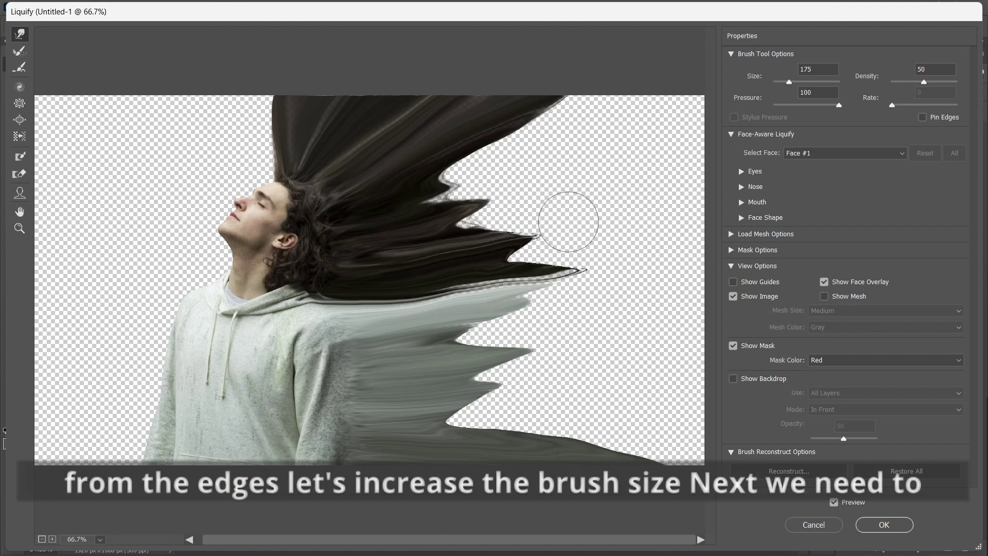
pyautogui.moveTo(426, 177); pyautogui.dragTo(485, 173)
pyautogui.moveTo(417, 209); pyautogui.dragTo(563, 161)
pyautogui.moveTo(443, 165); pyautogui.dragTo(573, 133)
# Step: Enlarge the warp brush to 500 and stretch the upper mass of hair to the canvas's right edge
pyautogui.press(']')
pyautogui.press(']')
pyautogui.press(']')
pyautogui.press(']')
pyautogui.press(']')
pyautogui.moveTo(450, 245); pyautogui.dragTo(547, 187)
pyautogui.moveTo(462, 172)
pyautogui.mouseDown()
pyautogui.moveTo(552, 165)
pyautogui.moveTo(665, 92)
pyautogui.moveTo(700, 83)
pyautogui.mouseUp()
pyautogui.moveTo(554, 170); pyautogui.dragTo(703, 103)
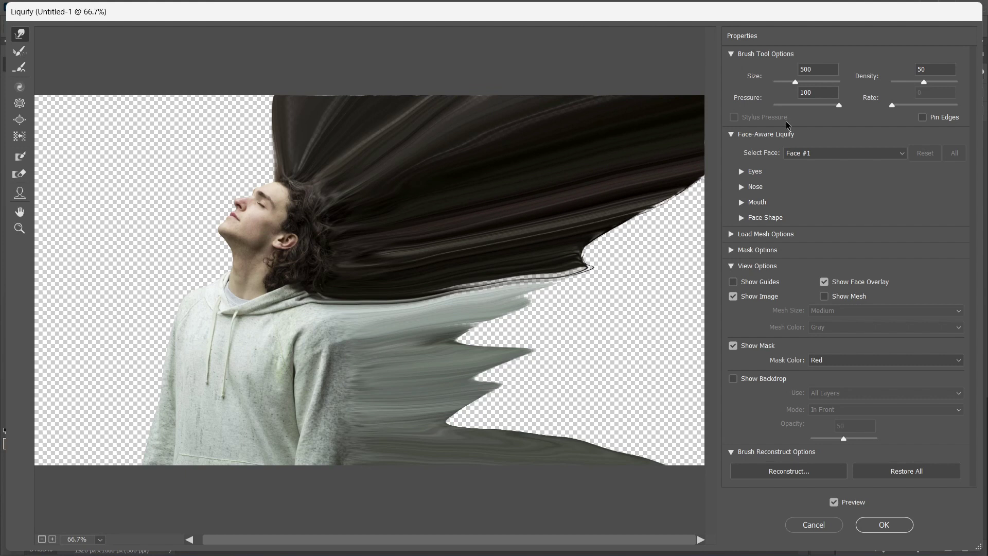
# Step: Stretch the lower hair and the hoodie streaks across to the canvas's right edge, filling the gaps between them
pyautogui.moveTo(462, 297); pyautogui.dragTo(664, 268)
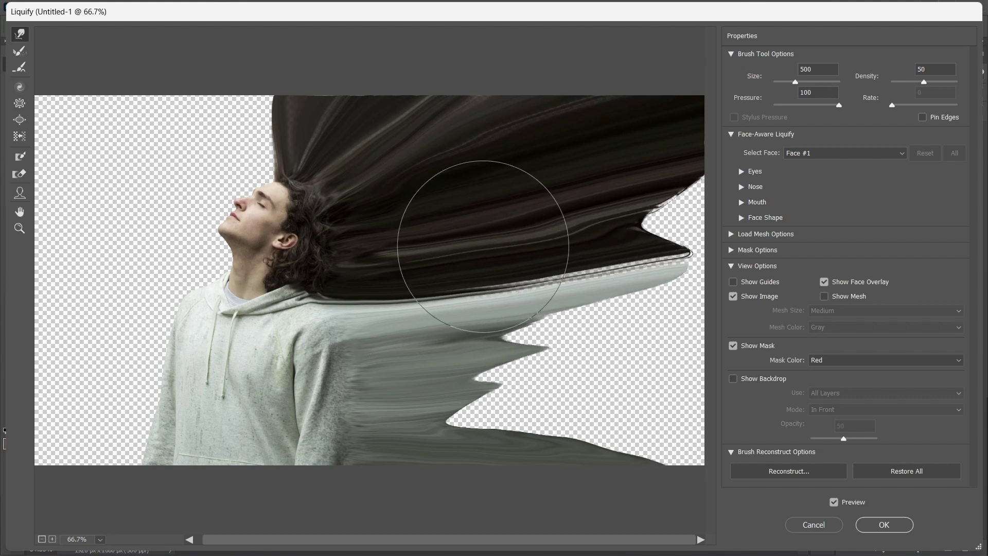
pyautogui.scroll(-1, 480, 231)
pyautogui.moveTo(469, 283)
pyautogui.mouseDown()
pyautogui.moveTo(511, 298)
pyautogui.moveTo(709, 235)
pyautogui.mouseUp()
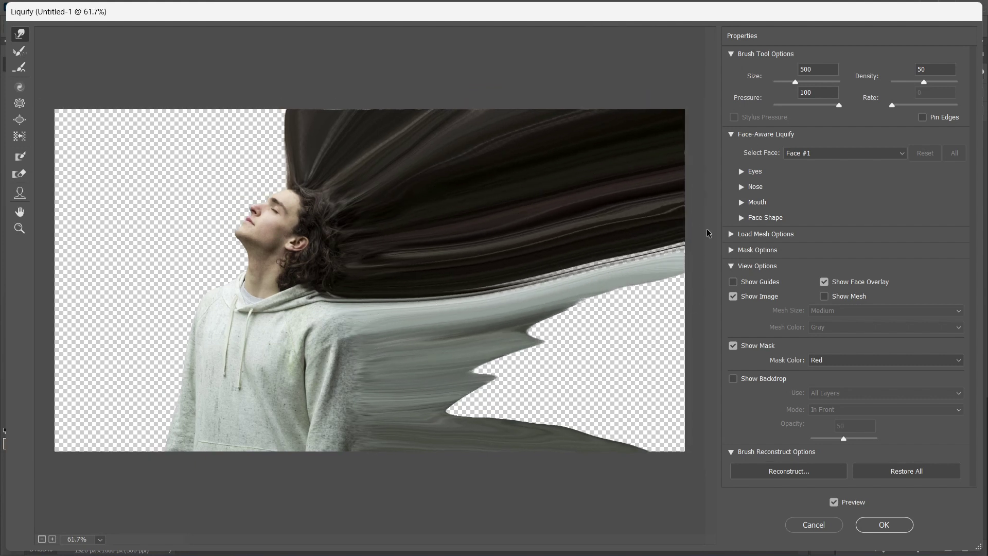
pyautogui.moveTo(452, 342)
pyautogui.mouseDown()
pyautogui.moveTo(526, 365)
pyautogui.moveTo(519, 379)
pyautogui.moveTo(563, 401)
pyautogui.moveTo(518, 419)
pyautogui.moveTo(685, 420)
pyautogui.mouseUp()
pyautogui.moveTo(489, 353)
pyautogui.mouseDown()
pyautogui.moveTo(518, 364)
pyautogui.moveTo(679, 355)
pyautogui.mouseUp()
pyautogui.moveTo(618, 302); pyautogui.dragTo(715, 278)
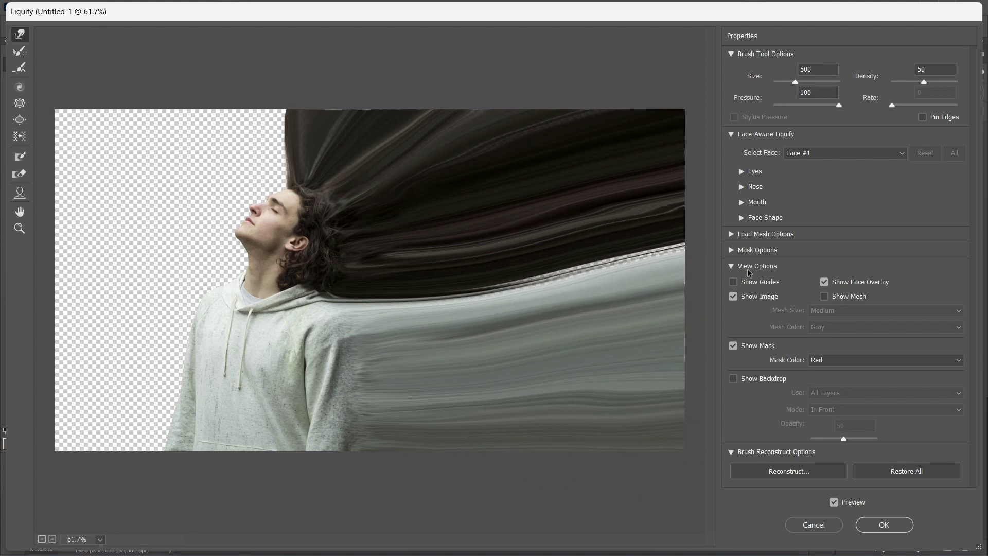
# Step: Reduce the warp brush to 90 and smooth over the transparent gap between the stretched hair and hoodie
pyautogui.press('[')
pyautogui.press('[')
pyautogui.press('[')
pyautogui.press('[')
pyautogui.press('[')
pyautogui.press('[')
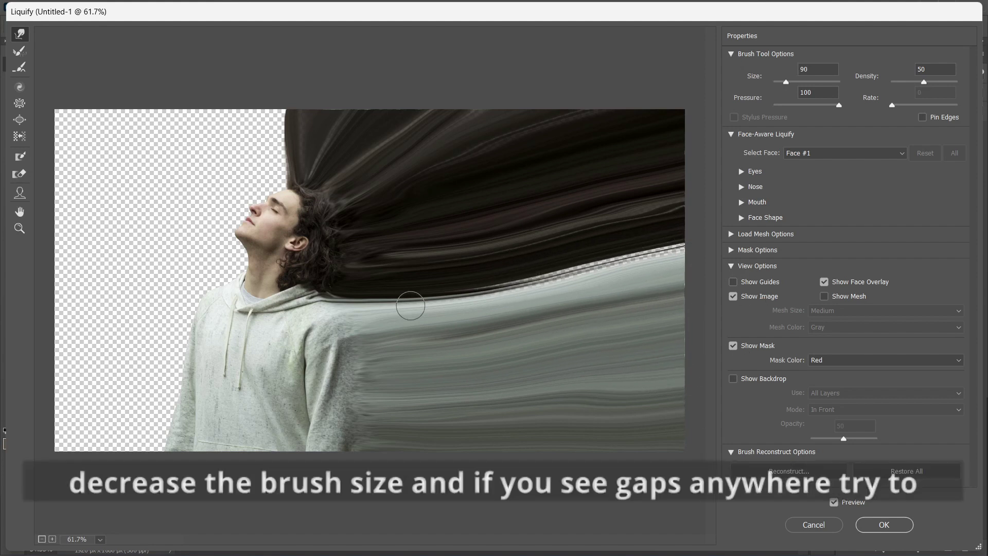
pyautogui.scroll(3, 410, 306)
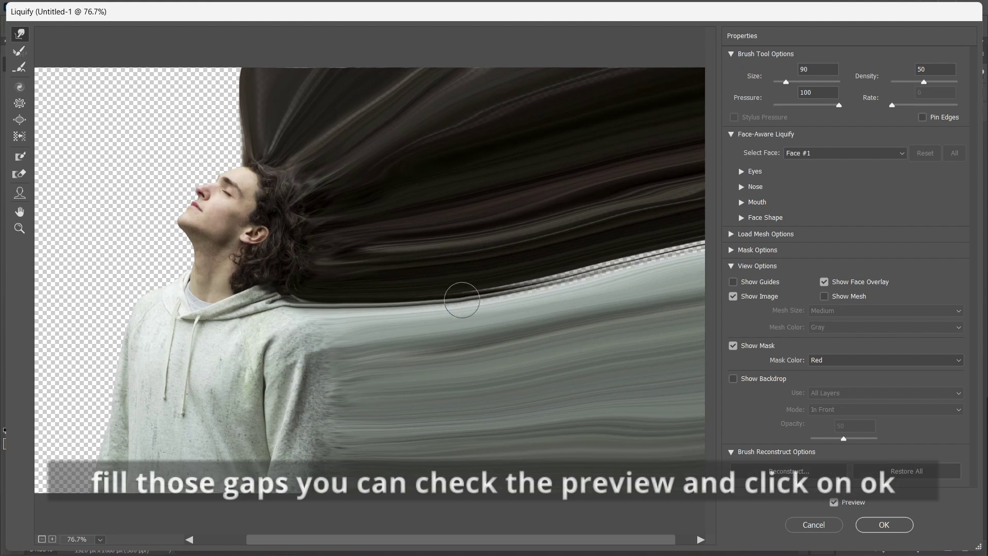
pyautogui.scroll(5, 470, 294)
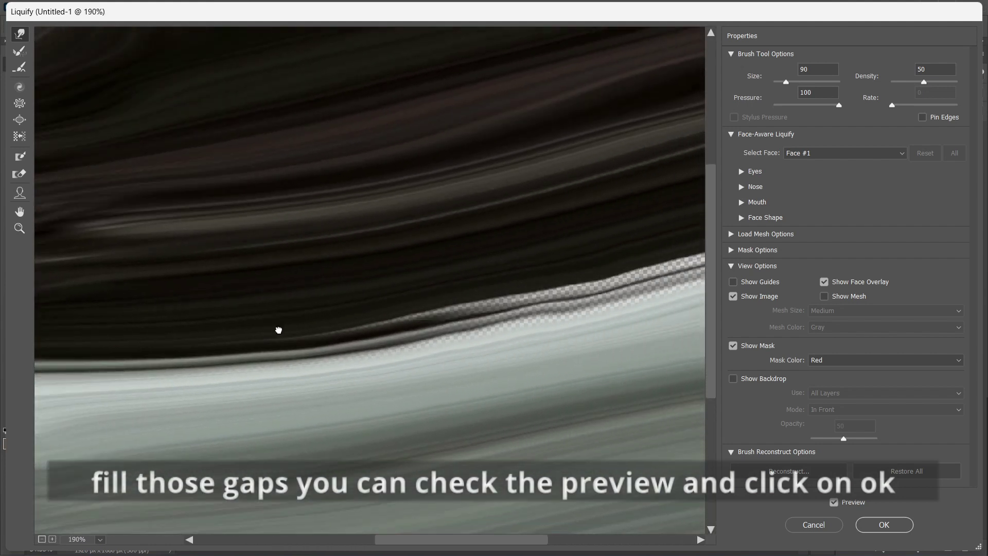
pyautogui.moveTo(279, 330); pyautogui.dragTo(216, 335)
pyautogui.moveTo(379, 341)
pyautogui.mouseDown()
pyautogui.moveTo(324, 340)
pyautogui.moveTo(231, 364)
pyautogui.moveTo(376, 344)
pyautogui.moveTo(154, 392)
pyautogui.moveTo(410, 347)
pyautogui.moveTo(485, 314)
pyautogui.mouseUp()
pyautogui.scroll(-4, 485, 313)
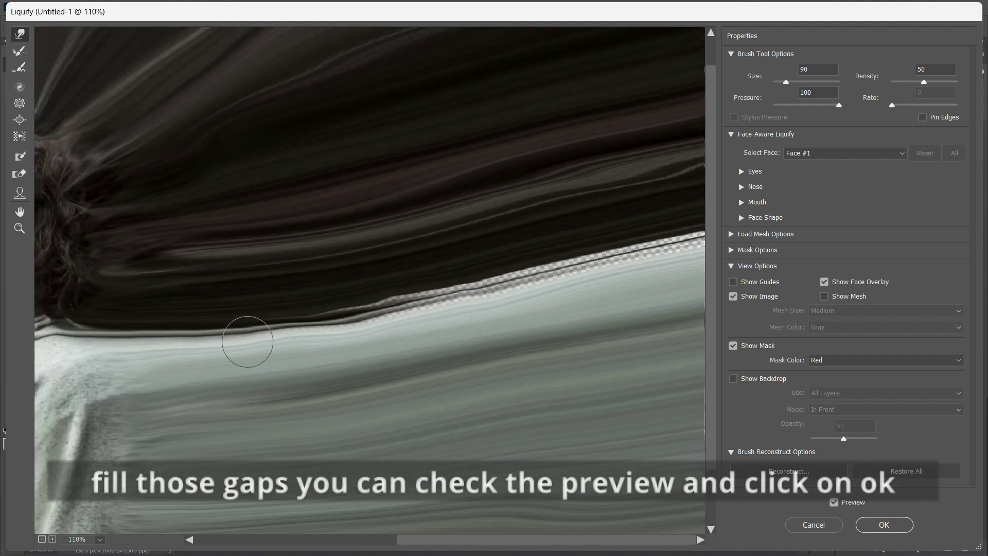
pyautogui.moveTo(468, 302)
pyautogui.mouseDown()
pyautogui.moveTo(252, 349)
pyautogui.moveTo(466, 304)
pyautogui.moveTo(472, 297)
pyautogui.moveTo(324, 331)
pyautogui.moveTo(561, 269)
pyautogui.moveTo(461, 284)
pyautogui.moveTo(340, 320)
pyautogui.moveTo(673, 253)
pyautogui.mouseUp()
# Step: Increase the Forward Warp brush size to 300
pyautogui.scroll(-3, 364, 306)
pyautogui.press(']')
pyautogui.press(']')
pyautogui.press(']')
pyautogui.press(']')
pyautogui.scroll(-2, 453, 315)
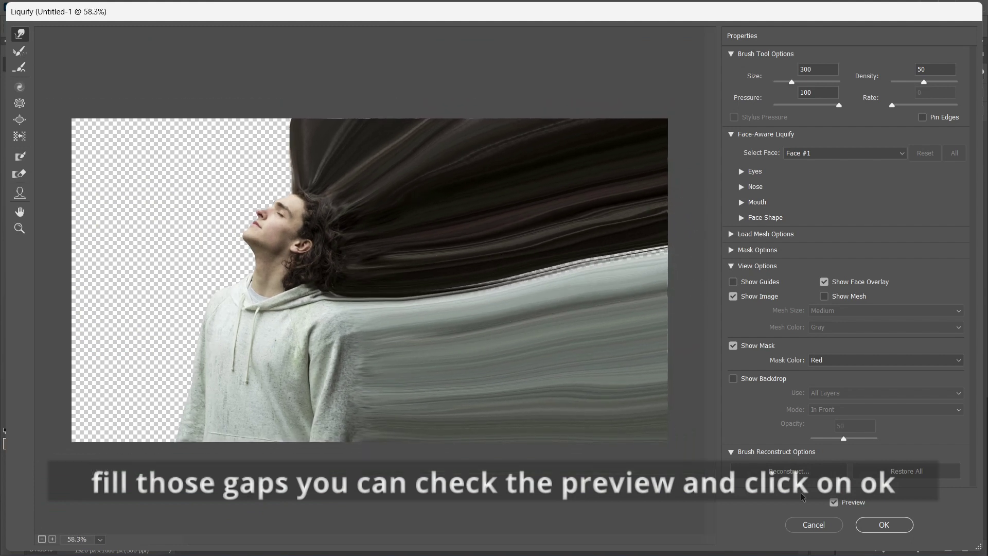
# Step: Compare the Liquify preview with the original and apply the distortion to the main subject copy layer
pyautogui.click(834, 503)
pyautogui.click(834, 503)
pyautogui.click(834, 502)
pyautogui.click(834, 503)
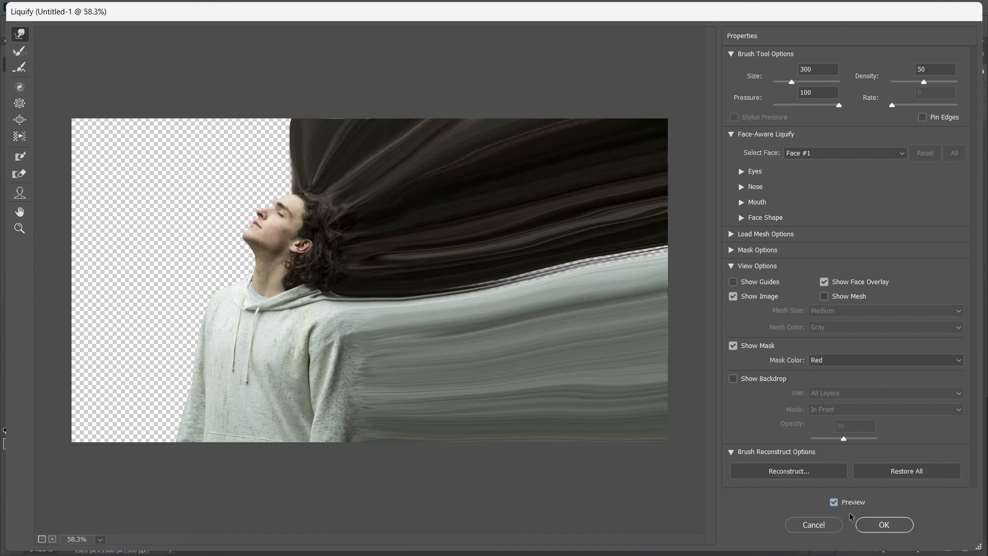
pyautogui.click(884, 525)
pyautogui.scroll(-4, 411, 309)
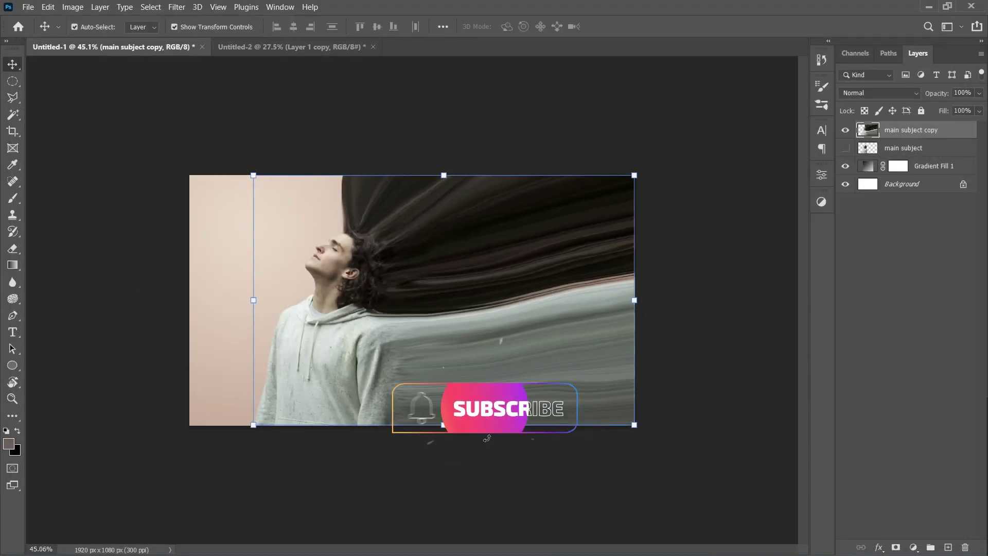
# Step: Add a layer mask to the main subject copy layer and invert the mask to black
pyautogui.click(384, 149)
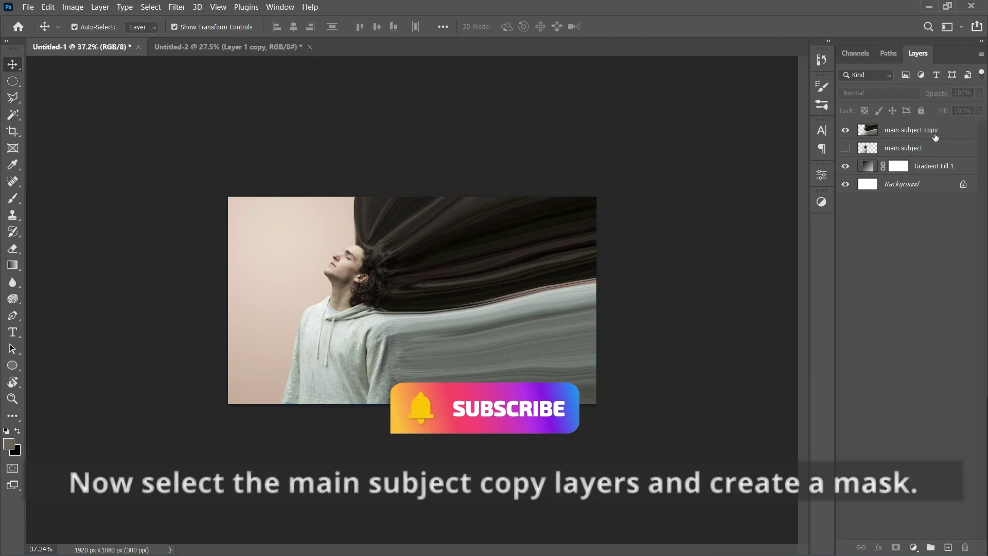
pyautogui.click(914, 132)
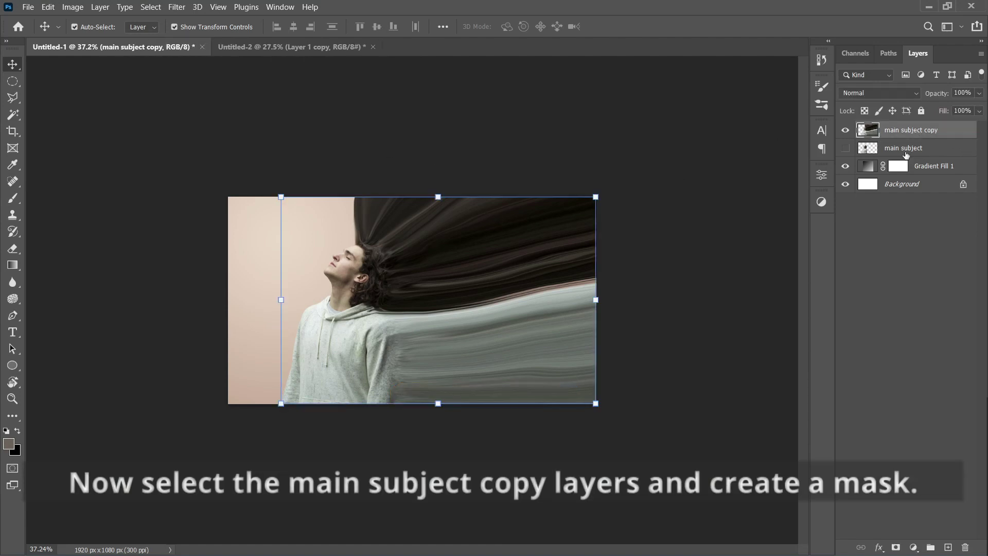
pyautogui.click(896, 548)
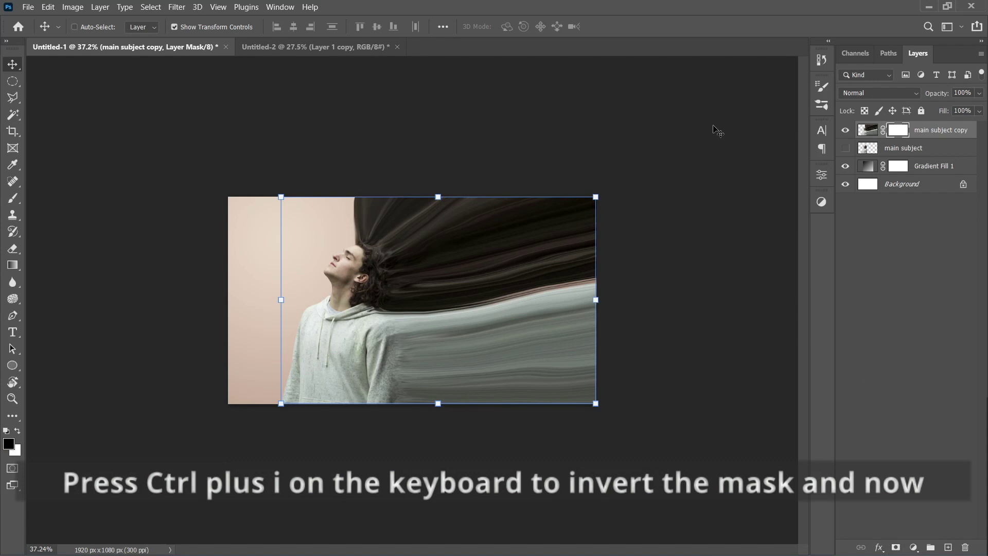
pyautogui.hotkey('ctrl', 'i')
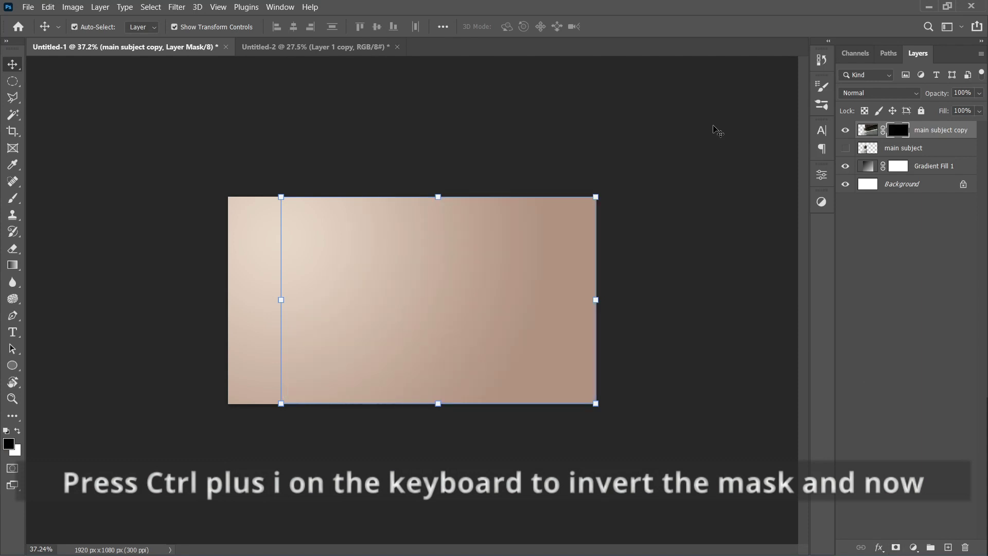
# Step: Show the hidden main subject layer and add a layer mask to it
pyautogui.click(845, 148)
pyautogui.click(898, 149)
pyautogui.hotkey('ctrl', '+')
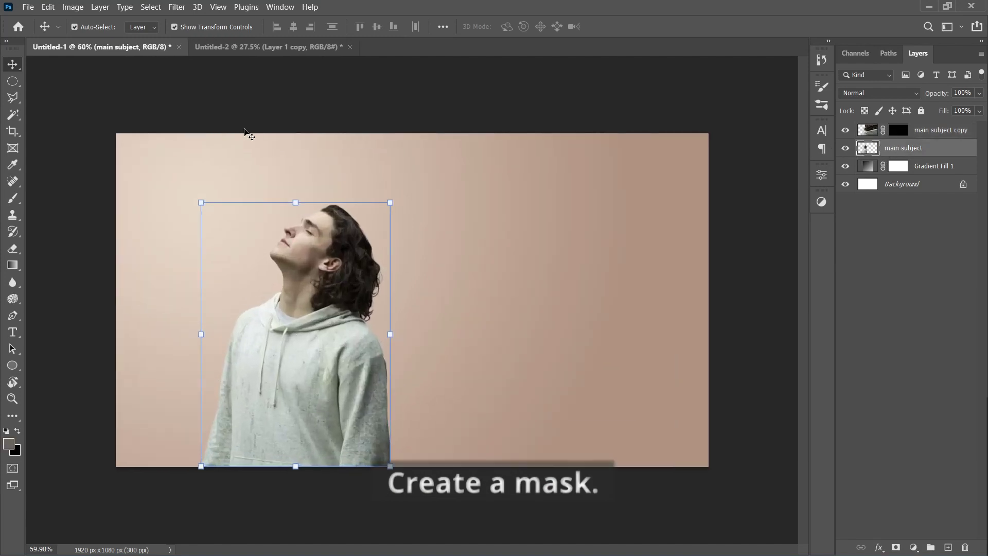
pyautogui.click(896, 547)
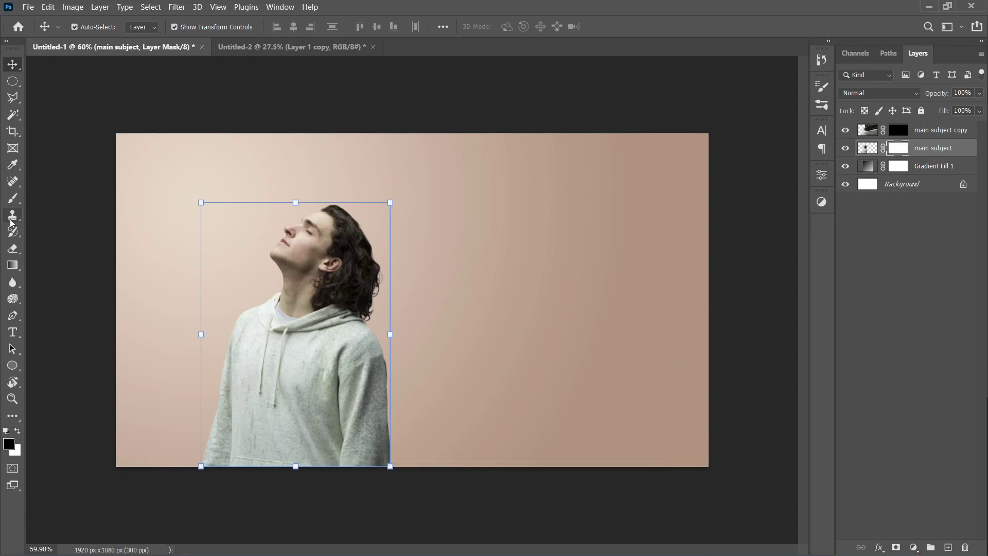
# Step: Pick the Brush tool and choose the dst1 brush from the Free Dust Photoshop Brushes set at 196 px
pyautogui.click(10, 199)
pyautogui.click(88, 30)
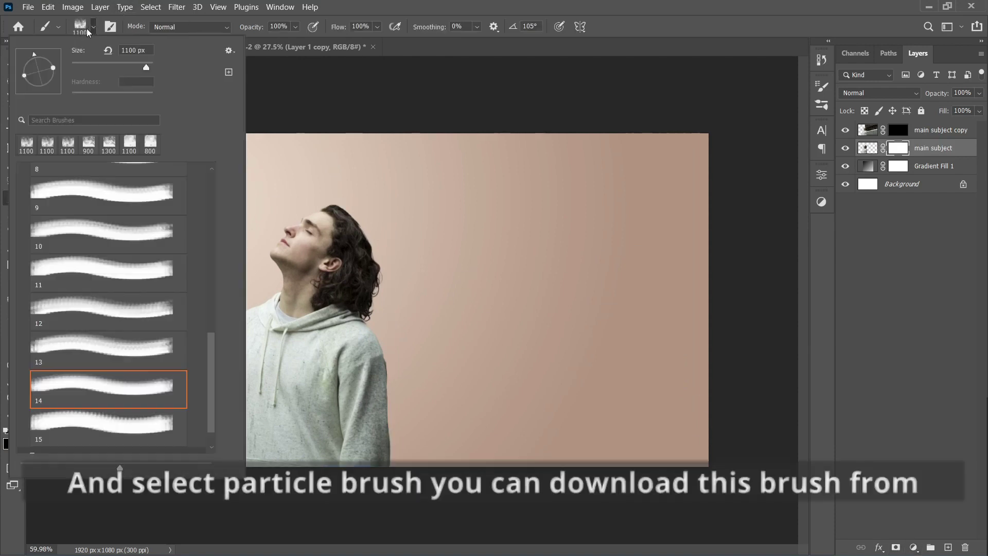
pyautogui.scroll(6, 30, 236)
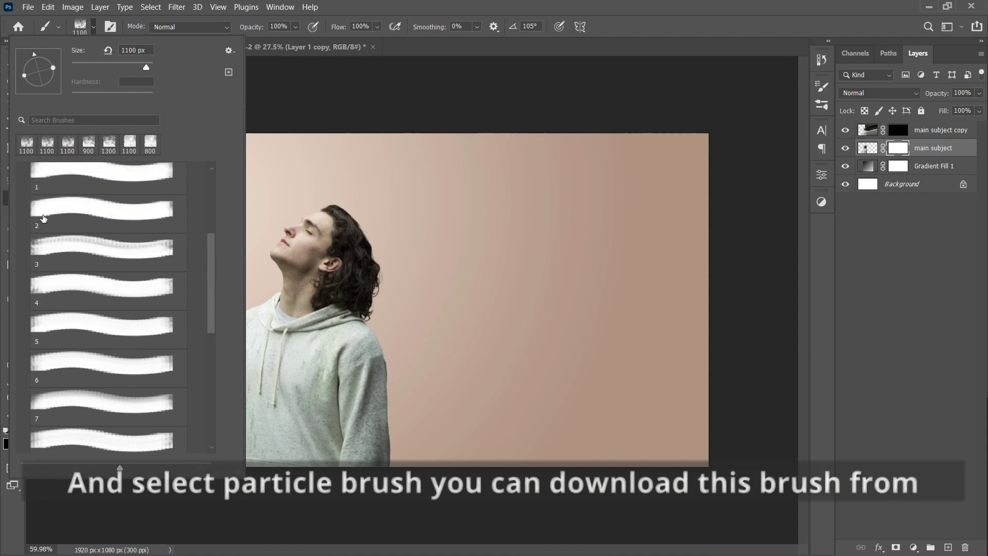
pyautogui.rightClick(44, 215)
pyautogui.click(23, 167)
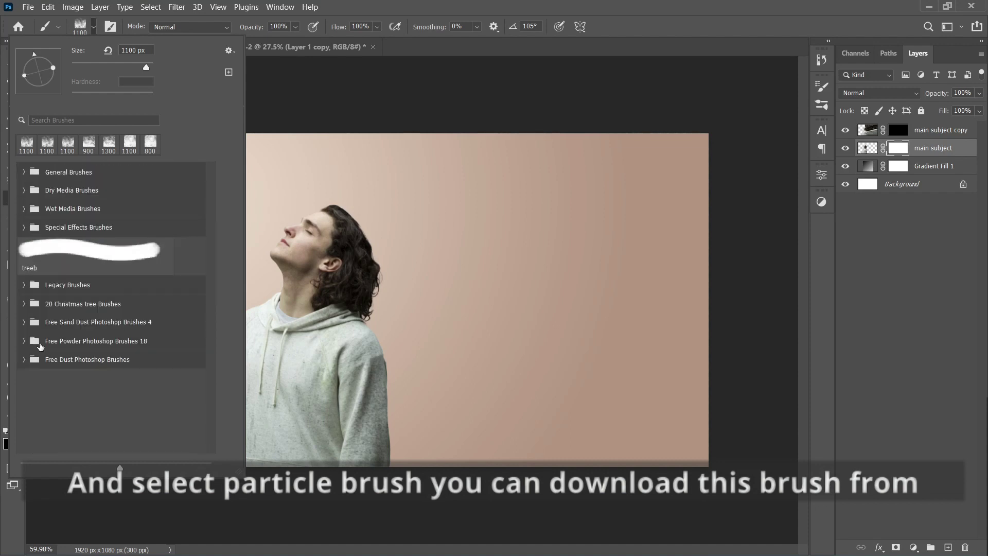
pyautogui.click(52, 362)
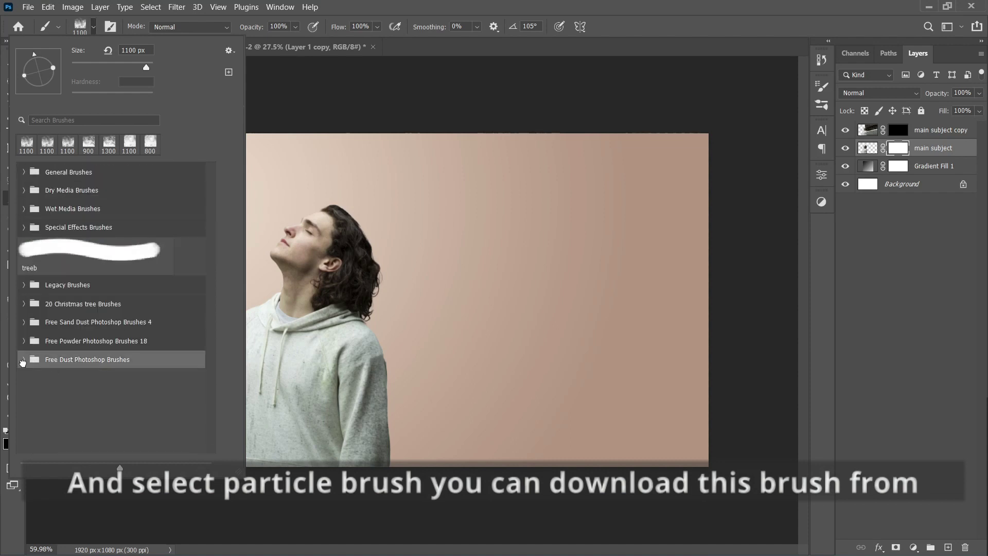
pyautogui.click(22, 362)
pyautogui.click(85, 401)
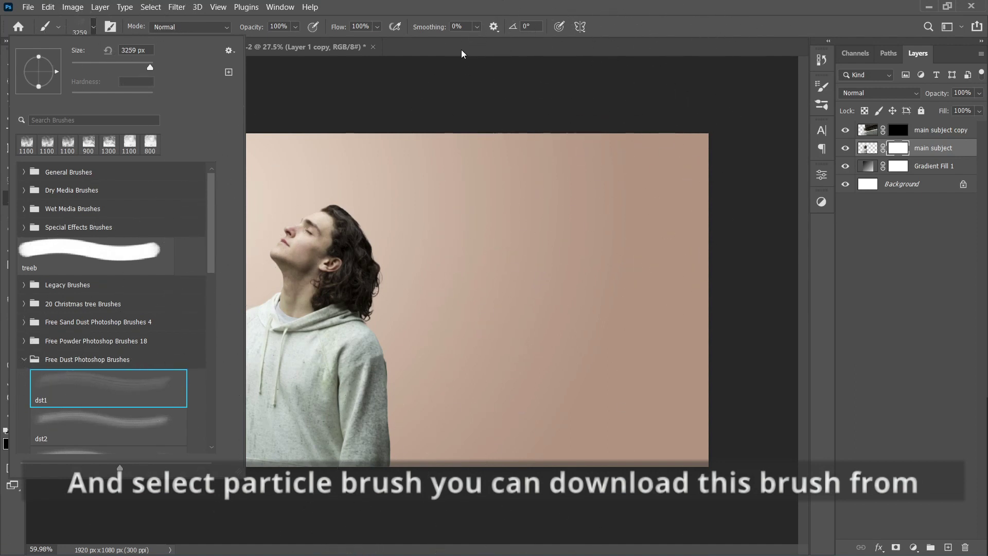
pyautogui.click(139, 68)
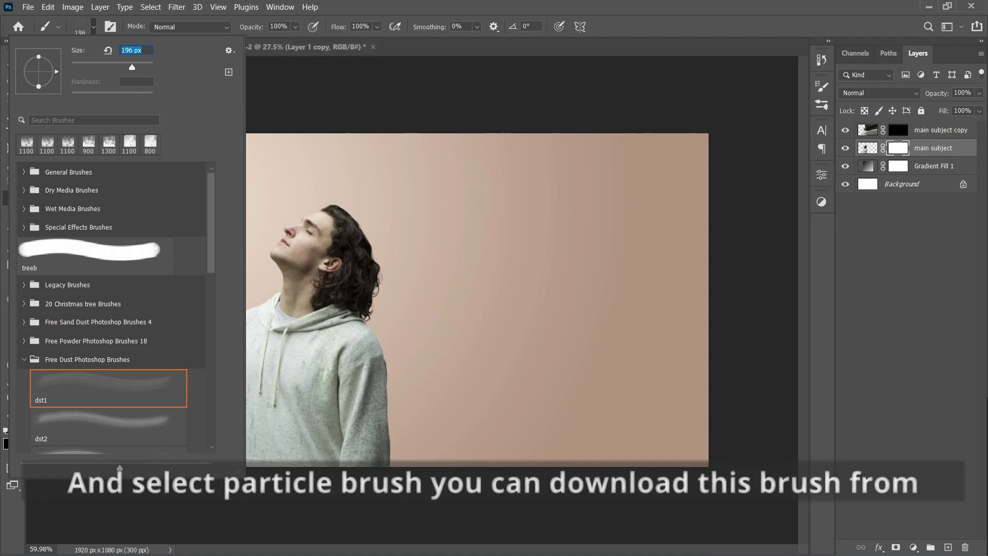
pyautogui.click(535, 5)
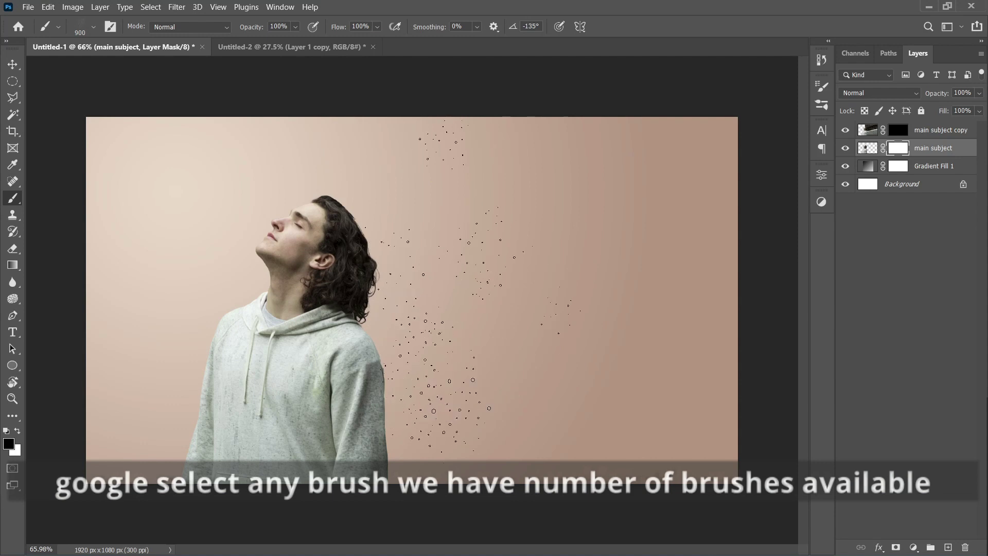
pyautogui.scroll(3, 378, 268)
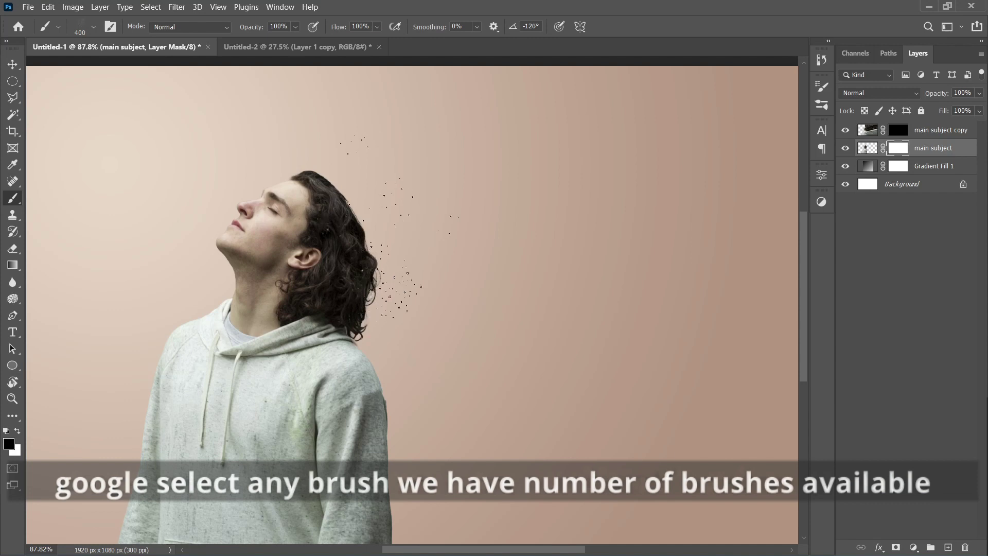
# Step: Try the dst3 dust brush at a size of 243 px
pyautogui.click(94, 27)
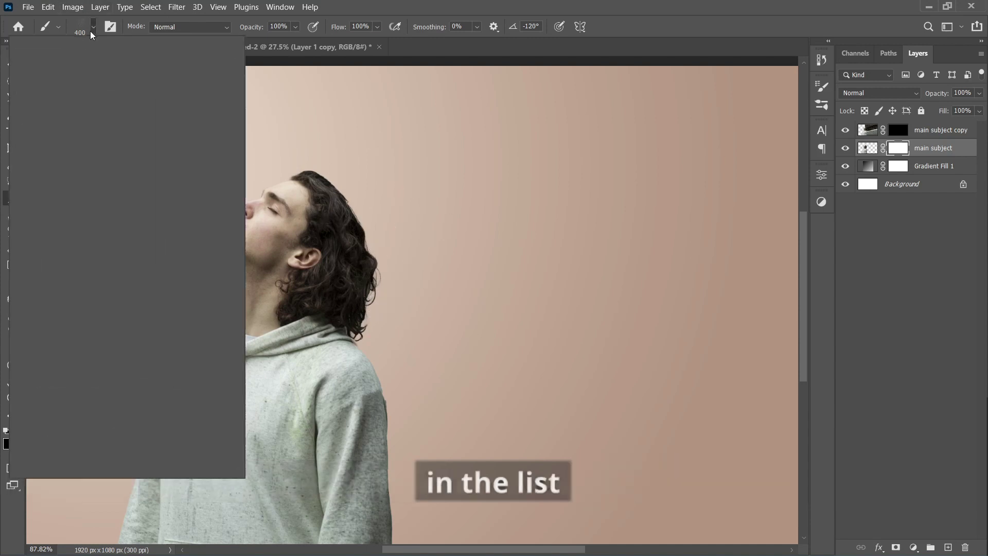
pyautogui.scroll(-5, 103, 334)
pyautogui.click(120, 308)
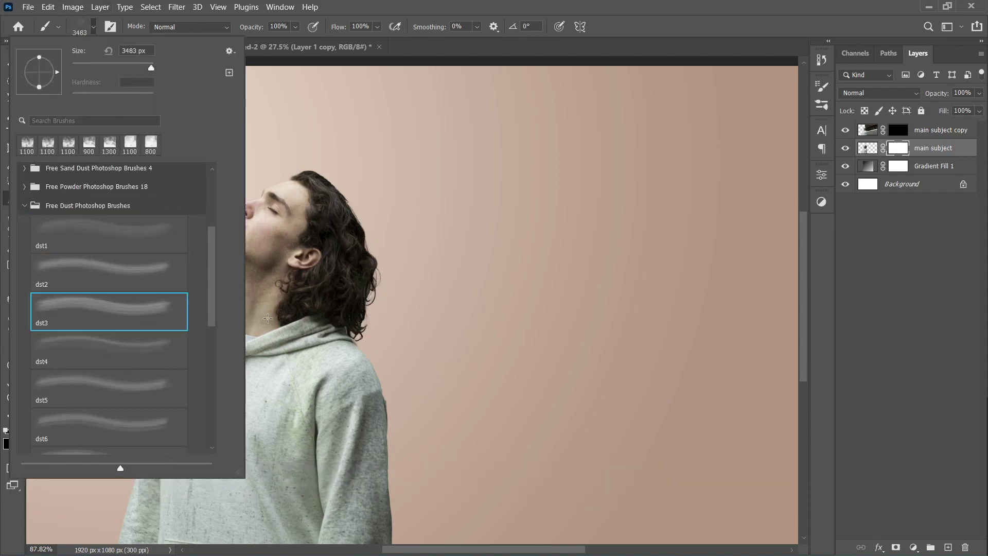
pyautogui.click(433, 6)
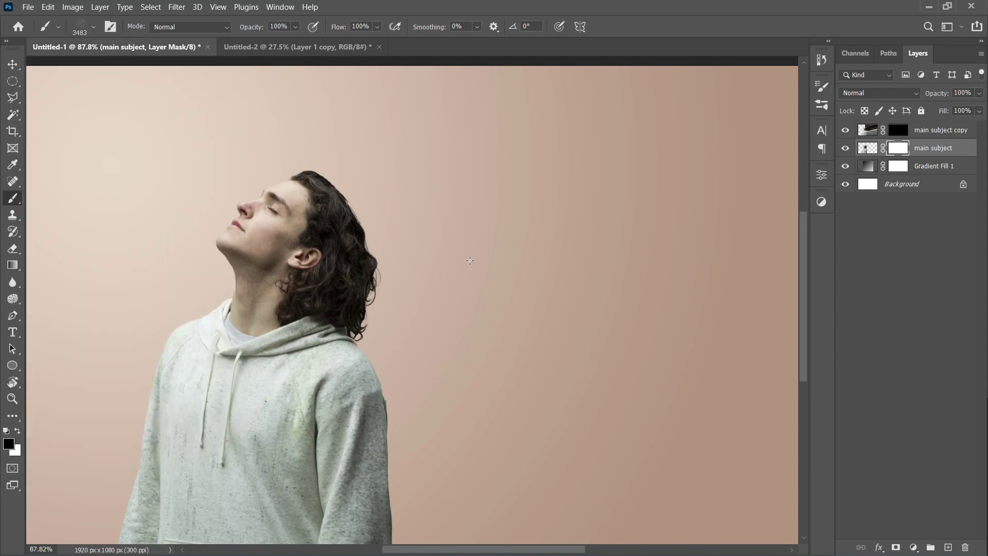
pyautogui.scroll(-2, 317, 234)
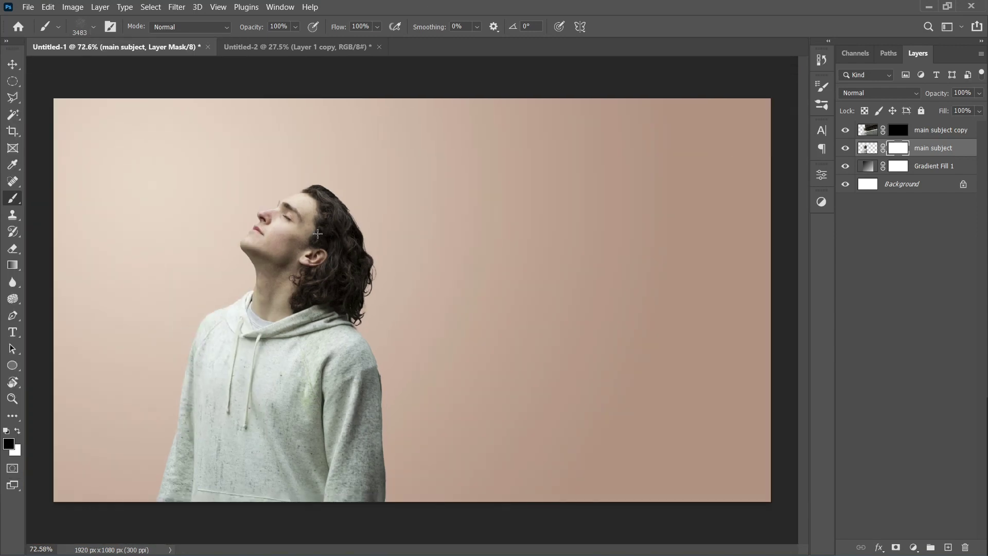
pyautogui.click(94, 27)
pyautogui.write('243')
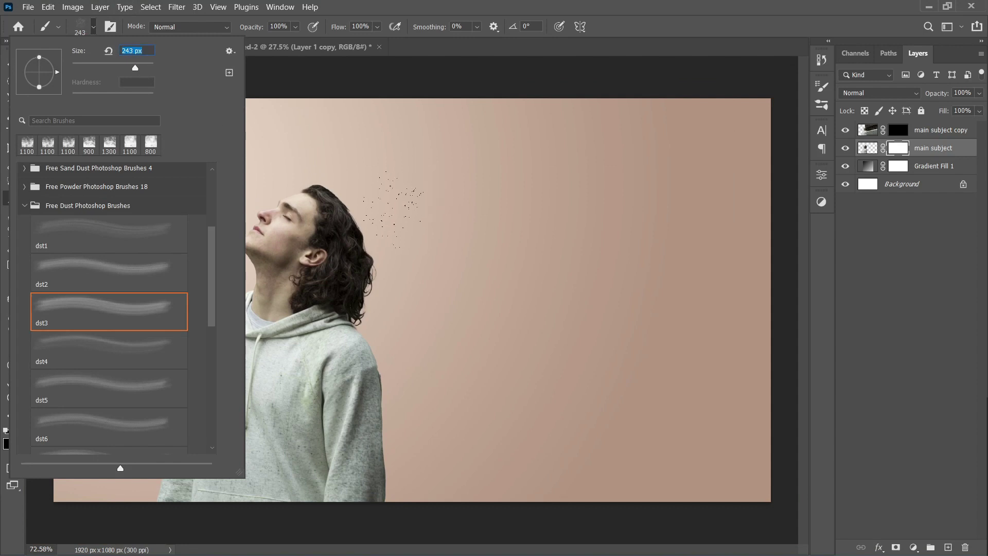
# Step: Try the dst4, dst5 and dst6 dust brushes, with dst5 at 322 px and dst6 at 417 px
pyautogui.click(150, 368)
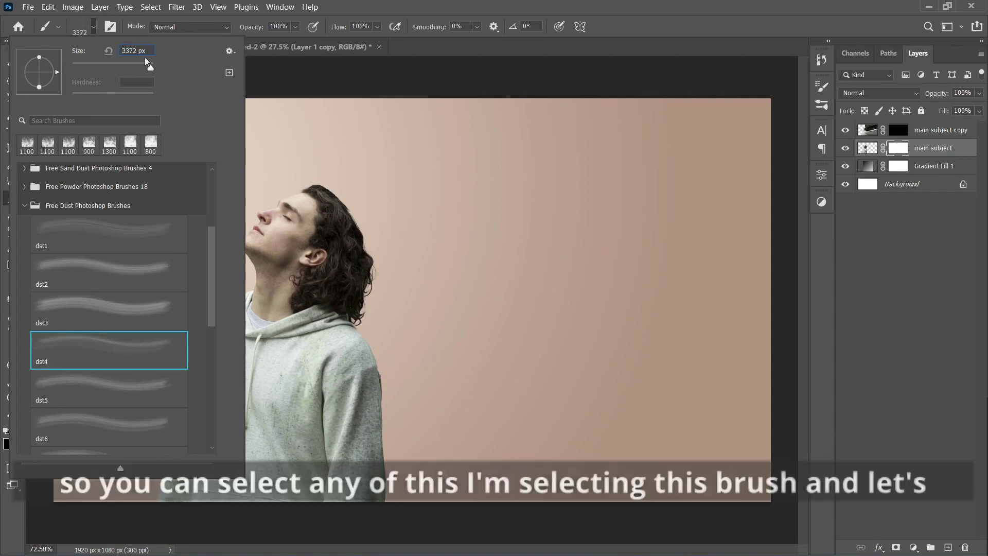
pyautogui.click(145, 379)
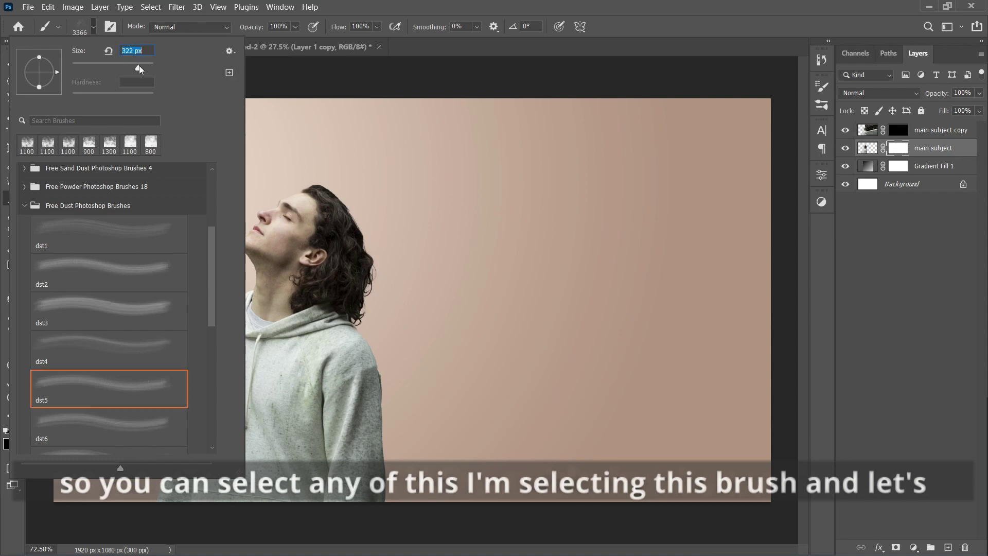
pyautogui.click(153, 427)
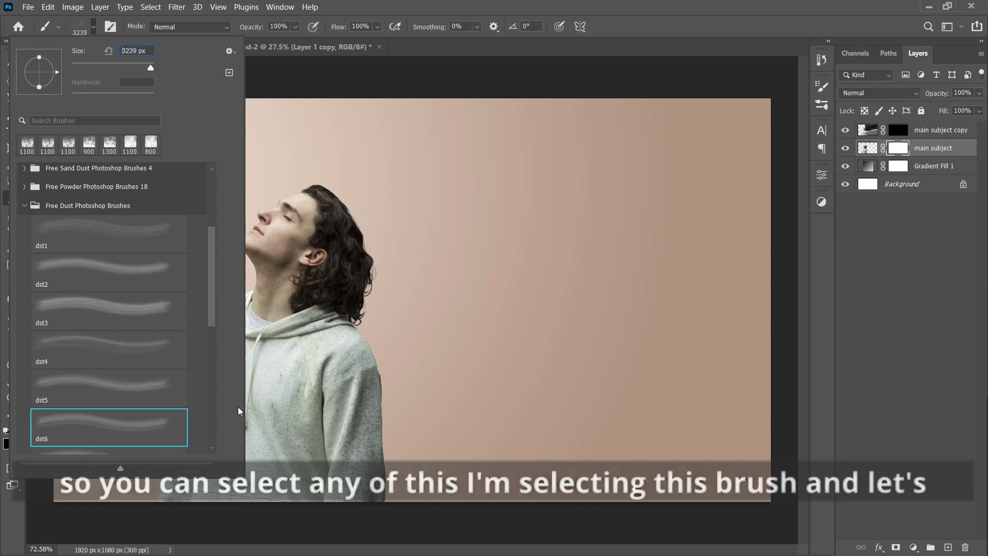
pyautogui.click(142, 67)
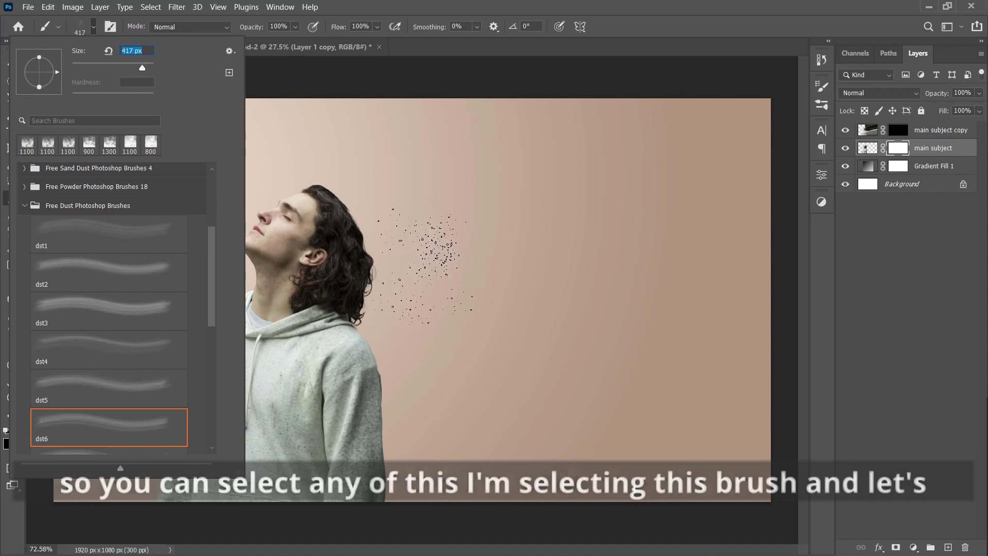
# Step: Choose the dst7 dust brush at 322 px and rotate its tip to 30°
pyautogui.scroll(-2, 145, 381)
pyautogui.click(148, 361)
pyautogui.click(140, 68)
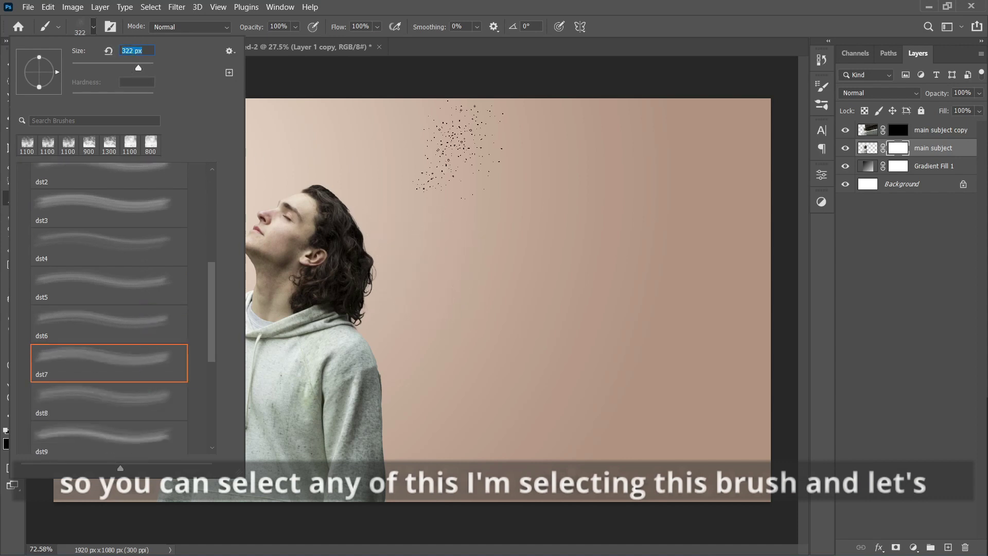
pyautogui.click(620, 4)
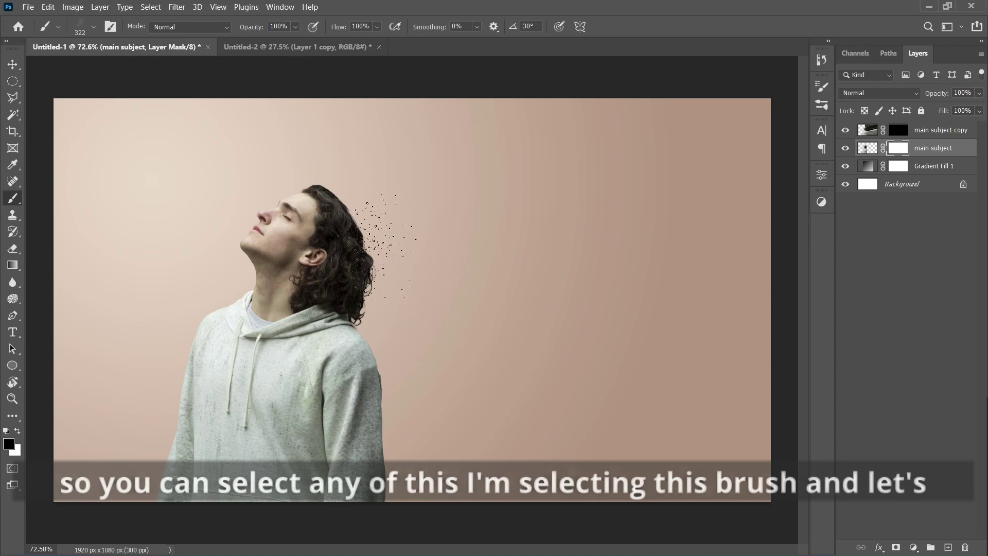
# Step: Paint black particles on the main subject mask over the back of the hair, rotating the brush tip to 45°
pyautogui.scroll(3, 379, 246)
pyautogui.moveTo(332, 216)
pyautogui.mouseDown()
pyautogui.moveTo(371, 178)
pyautogui.moveTo(357, 187)
pyautogui.moveTo(353, 172)
pyautogui.moveTo(448, 340)
pyautogui.mouseUp()
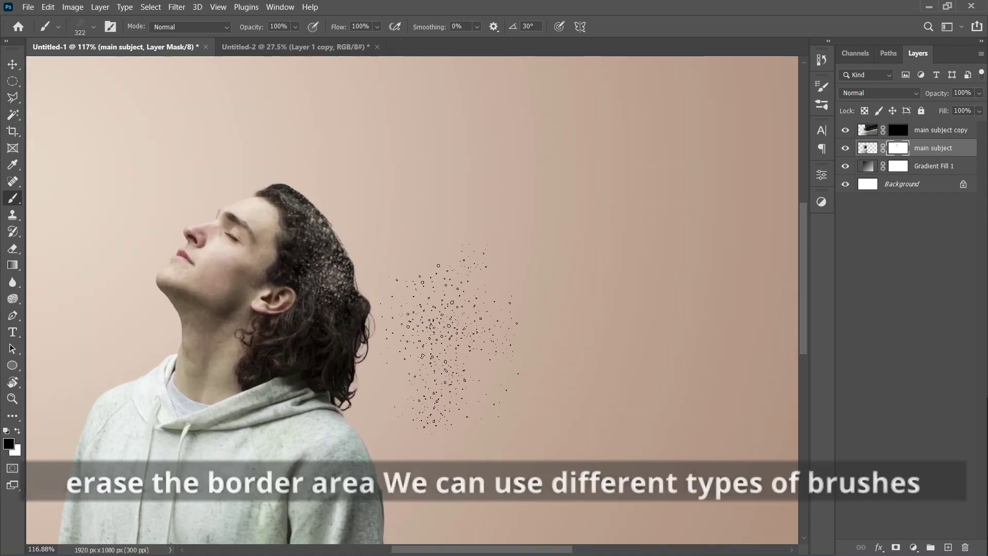
pyautogui.scroll(2, 340, 258)
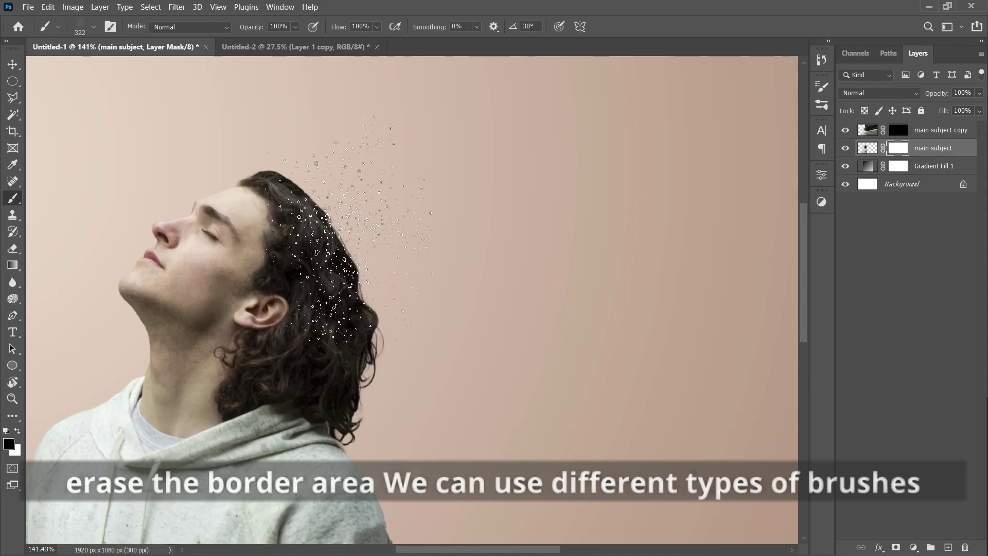
pyautogui.moveTo(345, 224)
pyautogui.mouseDown()
pyautogui.moveTo(342, 200)
pyautogui.moveTo(368, 218)
pyautogui.moveTo(352, 181)
pyautogui.moveTo(405, 280)
pyautogui.moveTo(409, 248)
pyautogui.moveTo(432, 321)
pyautogui.moveTo(372, 199)
pyautogui.moveTo(315, 161)
pyautogui.moveTo(345, 174)
pyautogui.moveTo(436, 311)
pyautogui.moveTo(374, 347)
pyautogui.moveTo(431, 408)
pyautogui.moveTo(433, 300)
pyautogui.moveTo(410, 254)
pyautogui.moveTo(323, 154)
pyautogui.moveTo(379, 193)
pyautogui.moveTo(350, 177)
pyautogui.mouseUp()
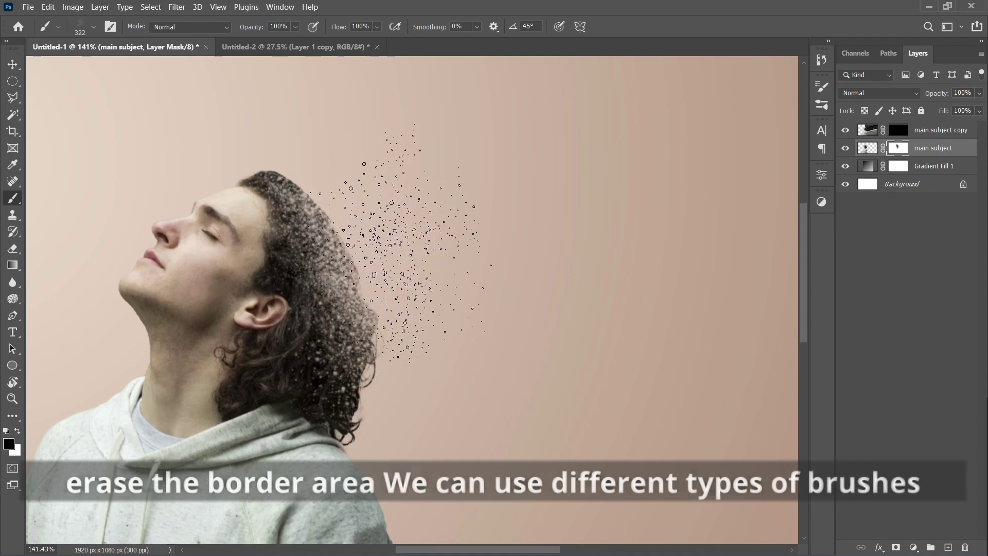
# Step: Erode the back edge of the hoodie's shoulder and sleeve with black particles on the main subject mask
pyautogui.scroll(-4, 363, 304)
pyautogui.scroll(-1, 391, 438)
pyautogui.moveTo(371, 463)
pyautogui.mouseDown()
pyautogui.moveTo(350, 392)
pyautogui.moveTo(355, 360)
pyautogui.moveTo(368, 391)
pyautogui.moveTo(360, 397)
pyautogui.moveTo(389, 355)
pyautogui.moveTo(365, 386)
pyautogui.moveTo(401, 301)
pyautogui.mouseUp()
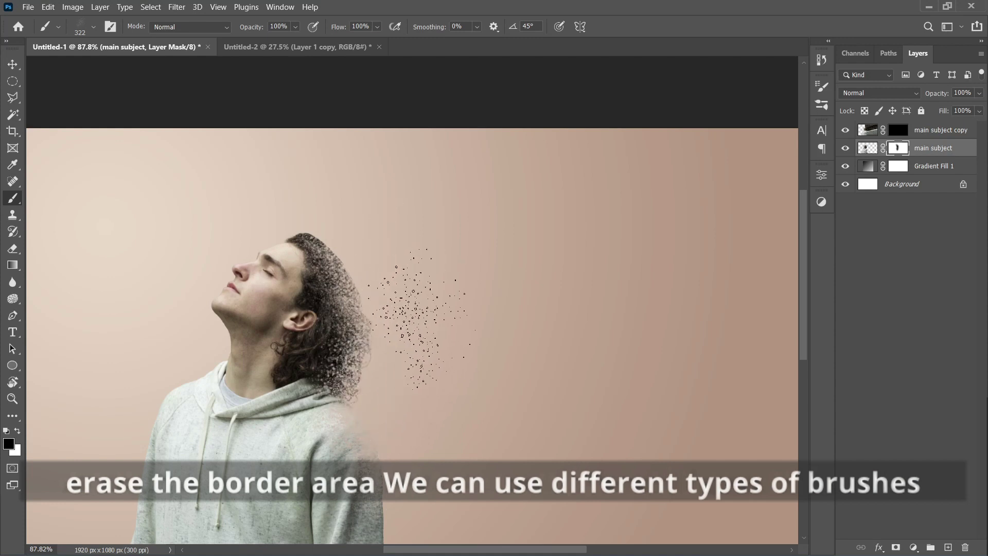
pyautogui.scroll(-1, 363, 355)
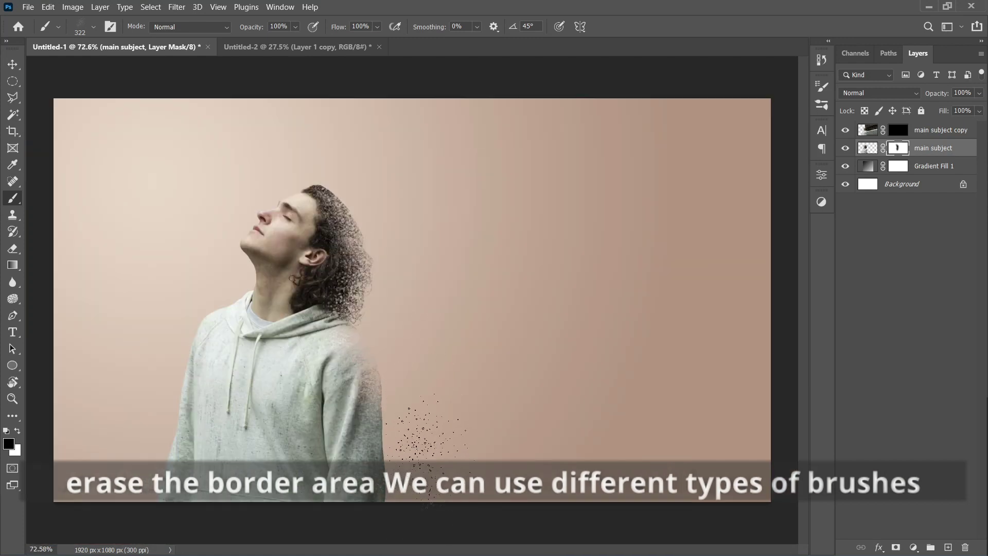
pyautogui.moveTo(396, 396); pyautogui.dragTo(402, 486)
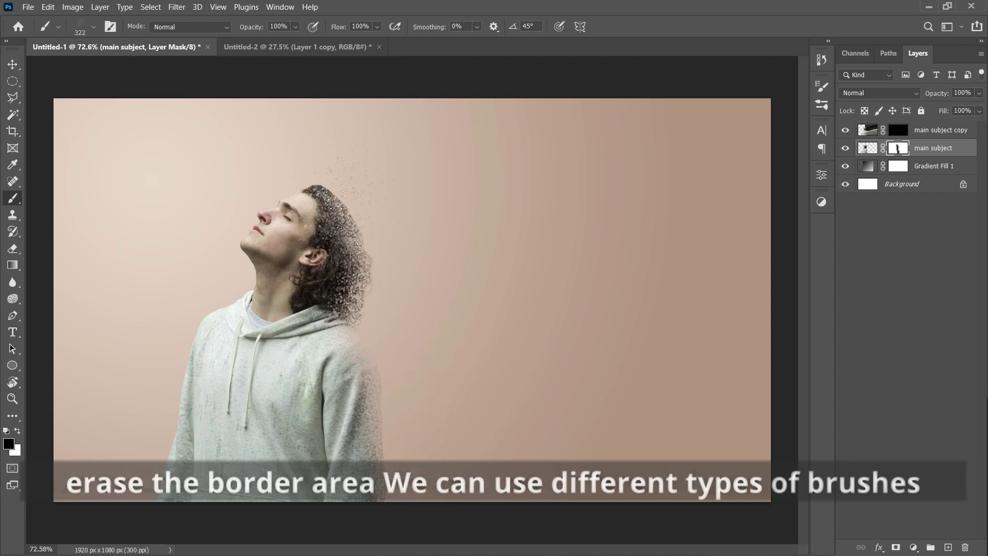
# Step: Choose the dst9 dust brush for the main subject mask and reduce its size to 500 px
pyautogui.keyDown('alt'); pyautogui.scroll(2, 375, 281); pyautogui.keyUp('alt')
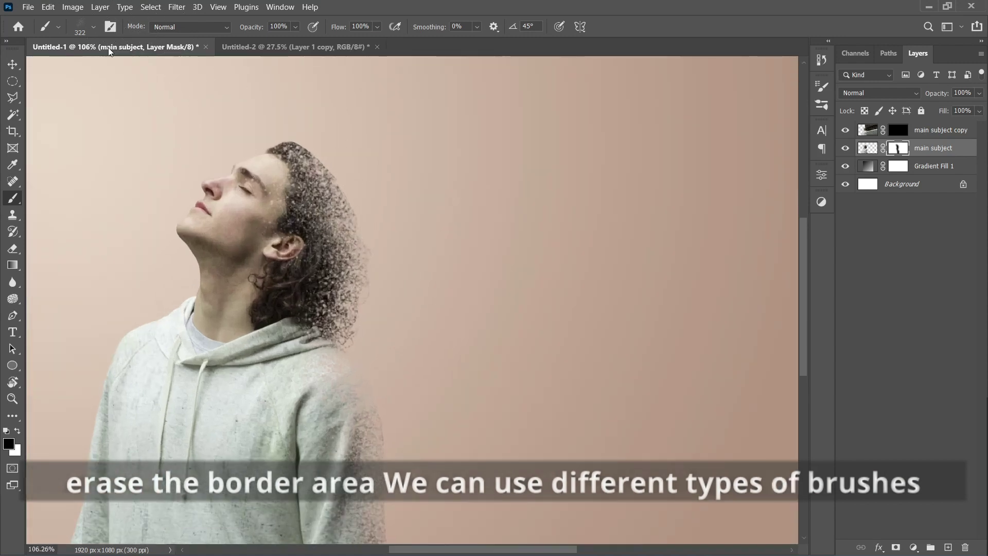
pyautogui.click(83, 23)
pyautogui.scroll(-2, 97, 355)
pyautogui.click(121, 387)
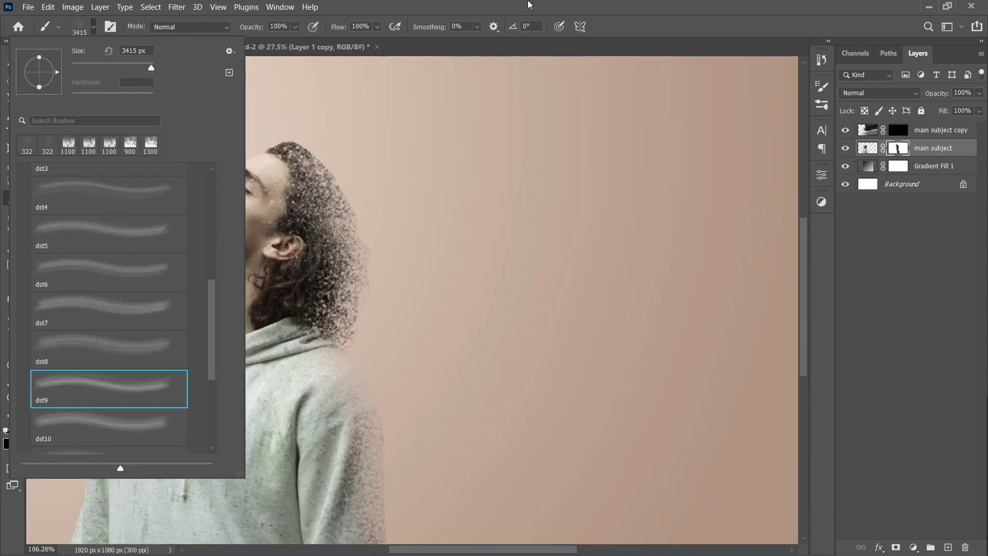
pyautogui.click(612, 6)
pyautogui.keyDown('alt'); pyautogui.scroll(-3, 366, 213); pyautogui.keyUp('alt')
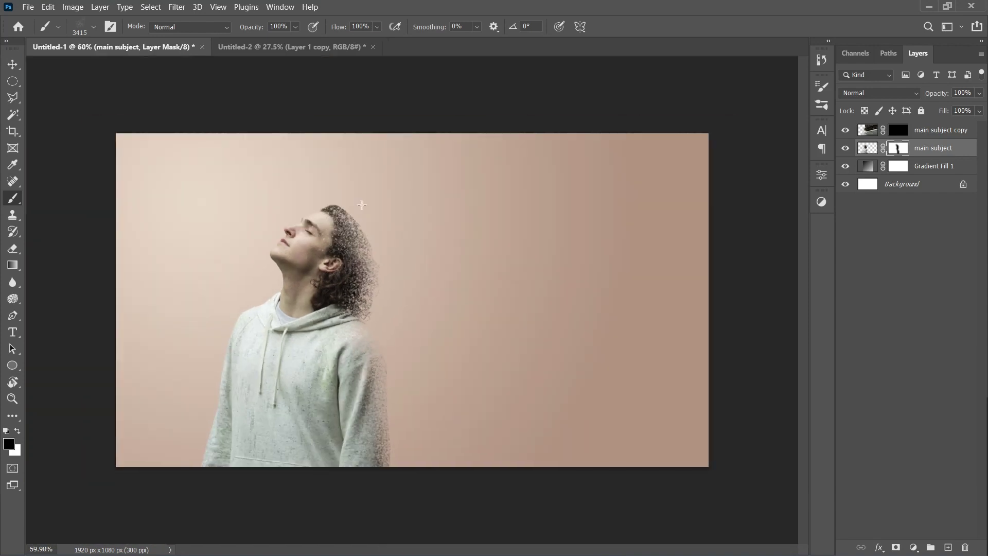
pyautogui.press('[')
pyautogui.press('[')
pyautogui.press('[')
pyautogui.press('[')
pyautogui.press('[')
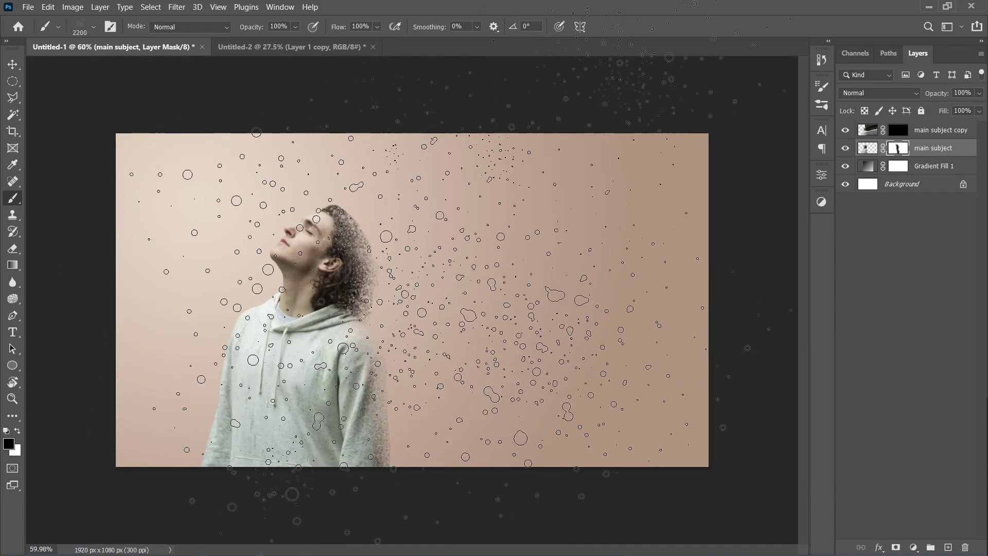
pyautogui.press('[')
pyautogui.press('[')
pyautogui.press('[')
pyautogui.press('[')
pyautogui.press('[')
pyautogui.press('[')
pyautogui.keyDown('alt'); pyautogui.scroll(2, 397, 286); pyautogui.keyUp('alt')
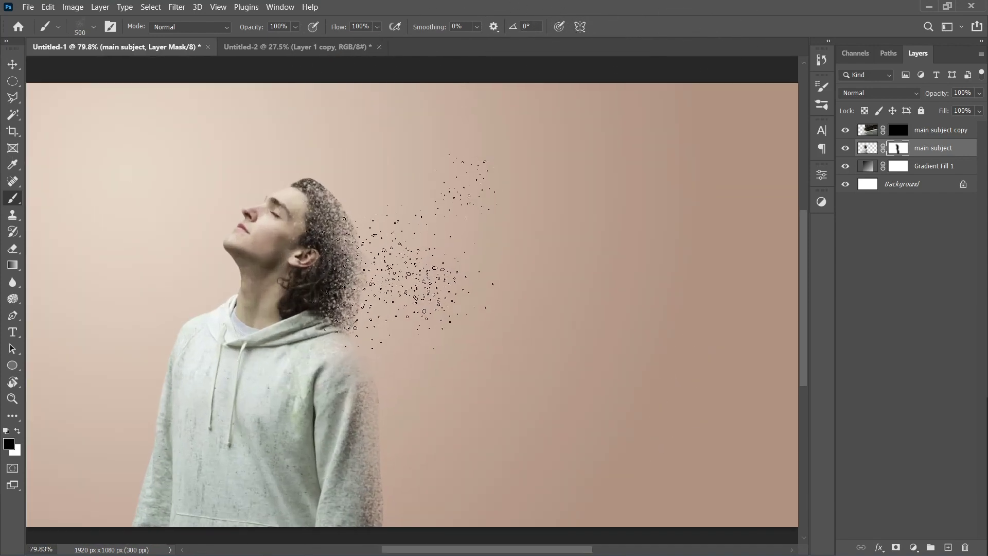
# Step: Rotate the brush tip to -105° and erode the back of the hair and hoodie sleeve with black particles on the main subject mask
pyautogui.hotkey('shift', 'Left')
pyautogui.hotkey('shift', 'Left')
pyautogui.hotkey('shift', 'Left')
pyautogui.hotkey('shift', 'Left')
pyautogui.hotkey('shift', 'Left')
pyautogui.hotkey('shift', 'Left')
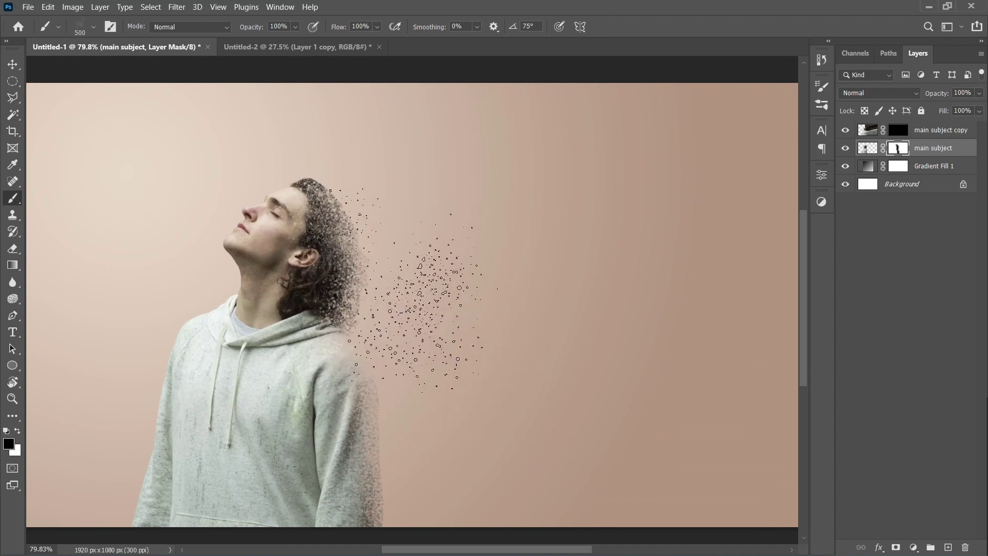
pyautogui.hotkey('shift', 'Left')
pyautogui.hotkey('shift', 'Left')
pyautogui.hotkey('shift', 'Left')
pyautogui.hotkey('shift', 'Left')
pyautogui.hotkey('shift', 'Left')
pyautogui.hotkey('shift', 'Left')
pyautogui.hotkey('shift', 'Left')
pyautogui.hotkey('shift', 'Left')
pyautogui.hotkey('shift', 'Left')
pyautogui.hotkey('shift', 'Left')
pyautogui.hotkey('shift', 'Left')
pyautogui.hotkey('shift', 'Left')
pyautogui.click(372, 290)
pyautogui.click(383, 262)
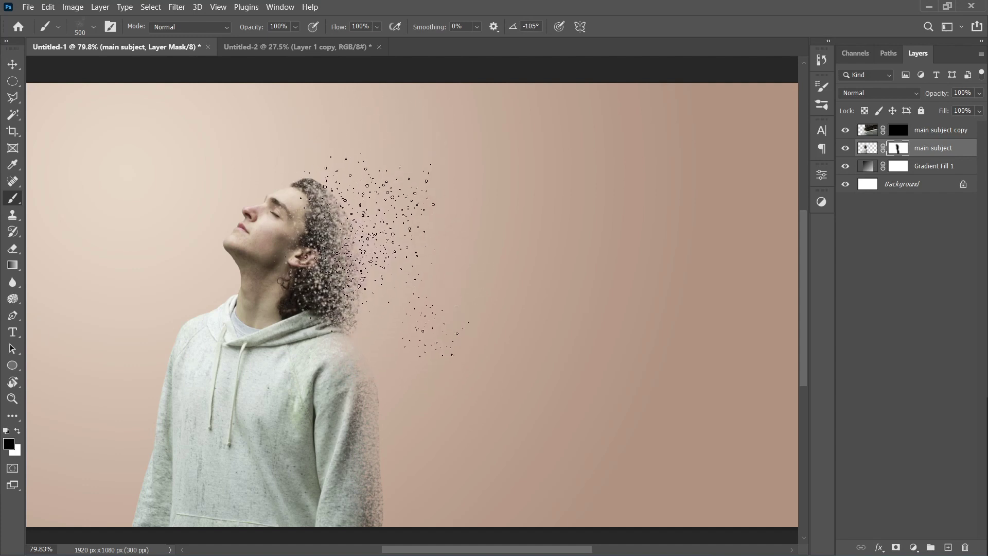
pyautogui.click(368, 216)
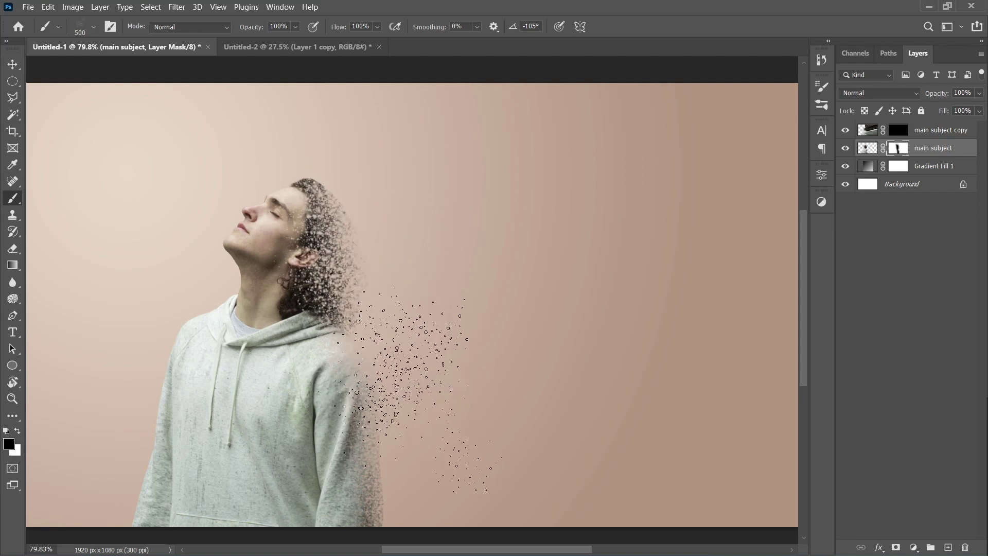
pyautogui.scroll(-2, 407, 379)
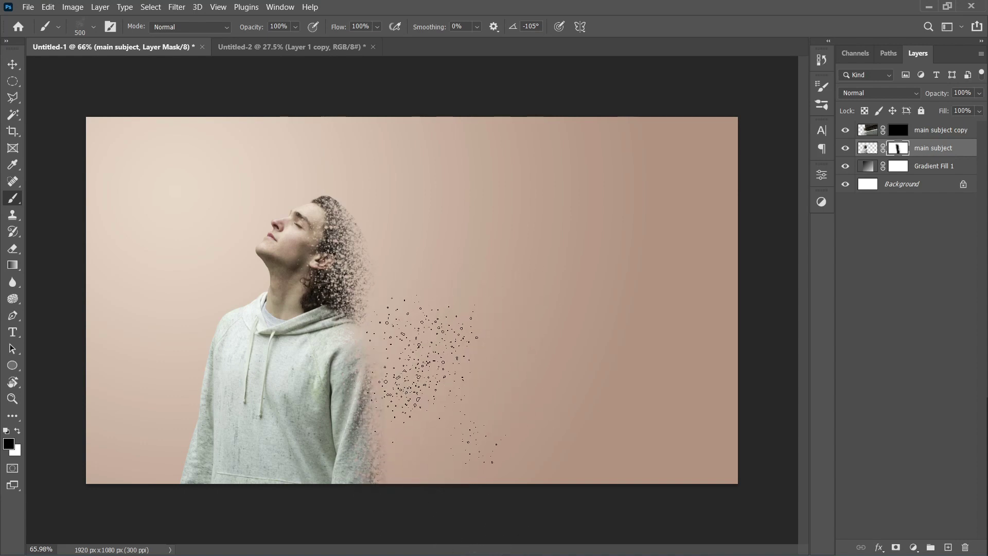
# Step: Erode the top and back of the hair with black particles on the main subject mask, using a 175 px brush rotated to -45°
pyautogui.press('v')
pyautogui.scroll(-1, 510, 340)
pyautogui.click(503, 115)
pyautogui.click(375, 220)
pyautogui.scroll(4, 411, 288)
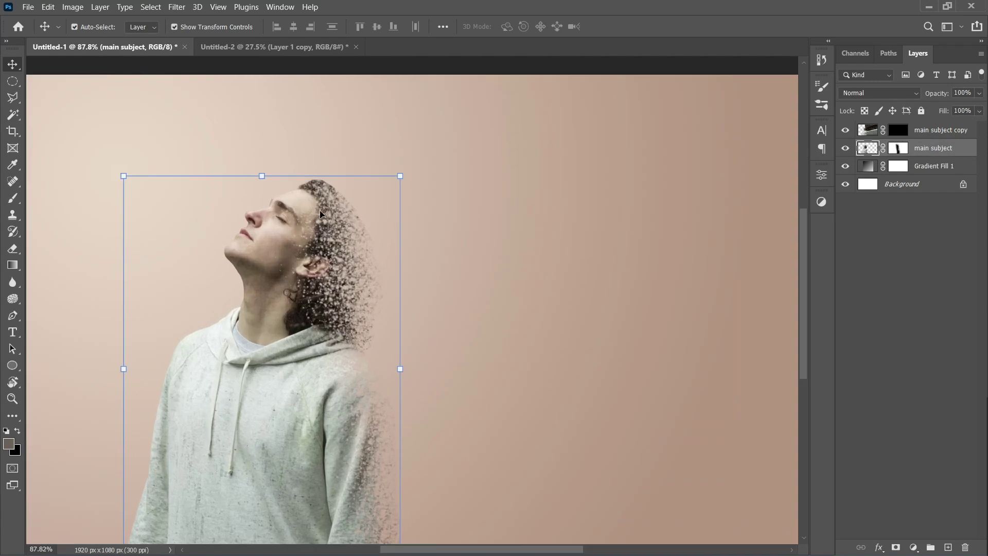
pyautogui.press('b')
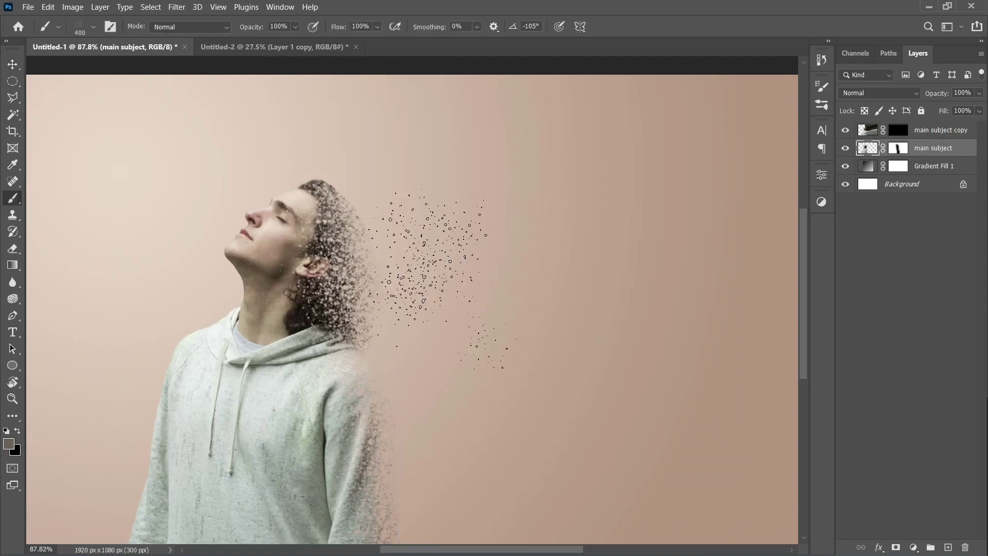
pyautogui.scroll(3, 379, 206)
pyautogui.press('[')
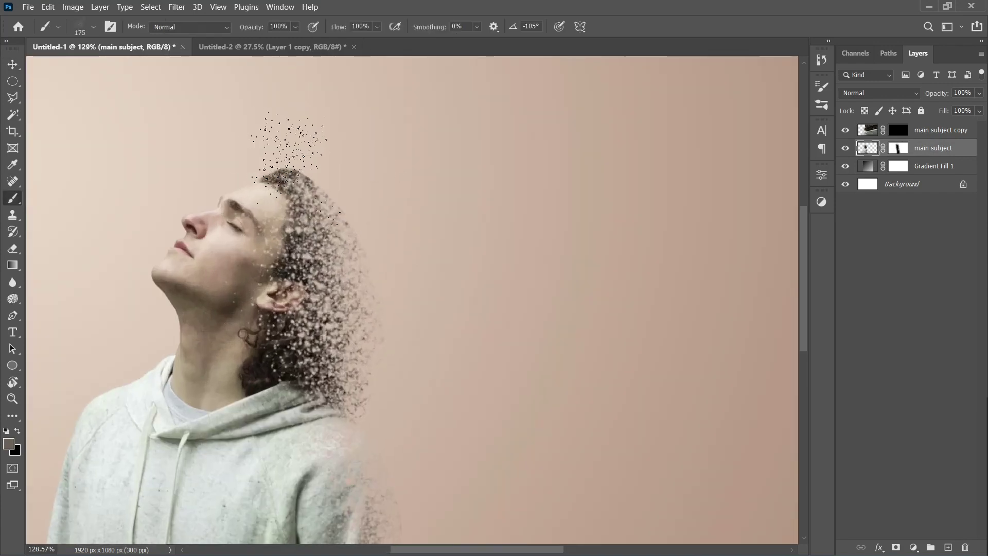
pyautogui.press('Left')
pyautogui.click(899, 149)
pyautogui.press('d')
pyautogui.moveTo(309, 165)
pyautogui.mouseDown()
pyautogui.moveTo(360, 196)
pyautogui.moveTo(360, 247)
pyautogui.moveTo(329, 201)
pyautogui.moveTo(288, 169)
pyautogui.moveTo(314, 175)
pyautogui.mouseUp()
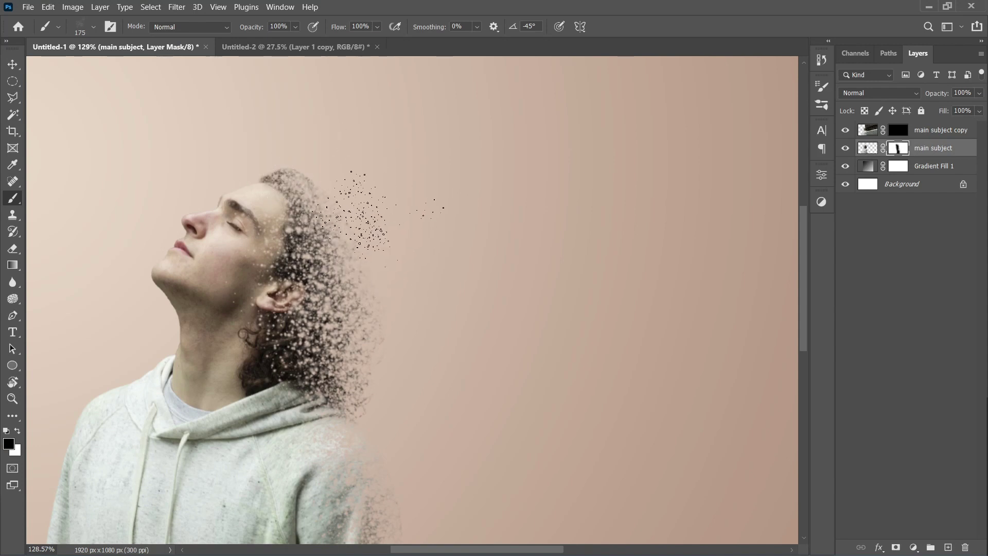
pyautogui.moveTo(392, 255)
pyautogui.mouseDown()
pyautogui.moveTo(375, 237)
pyautogui.moveTo(339, 173)
pyautogui.moveTo(312, 150)
pyautogui.moveTo(387, 191)
pyautogui.moveTo(364, 258)
pyautogui.moveTo(348, 264)
pyautogui.moveTo(334, 241)
pyautogui.mouseUp()
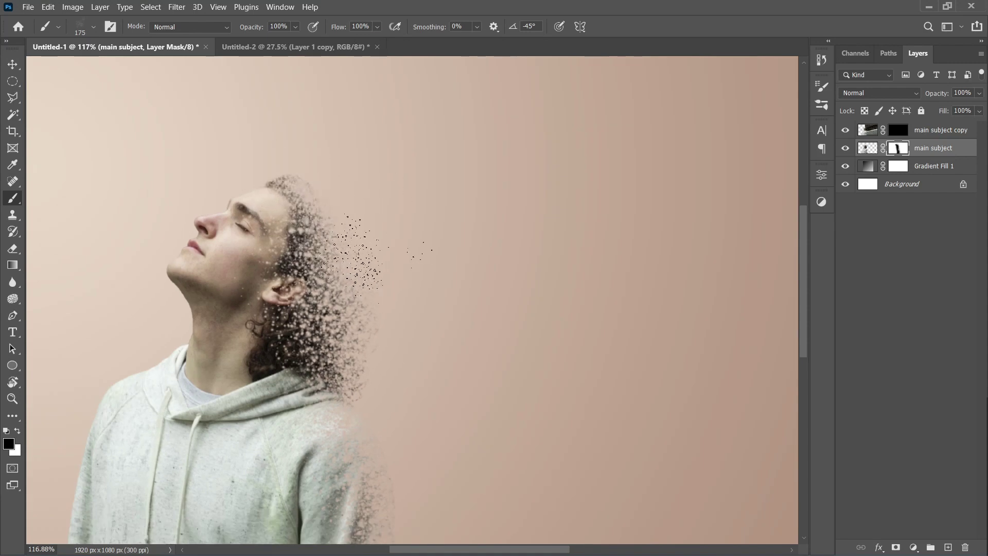
pyautogui.scroll(-4, 289, 210)
pyautogui.scroll(-1, 289, 211)
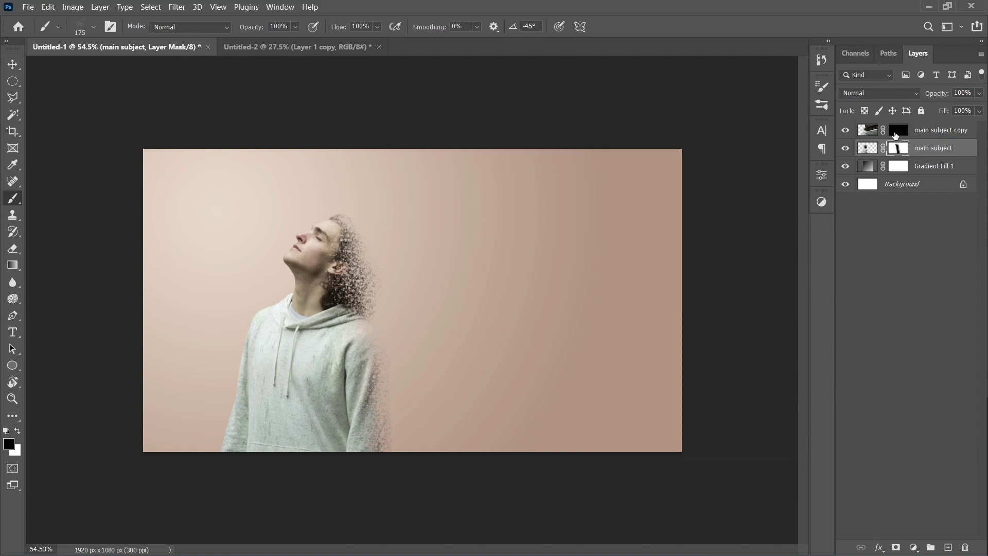
# Step: Target the main subject copy layer's mask and enlarge the dust brush to 600 px
pyautogui.click(895, 135)
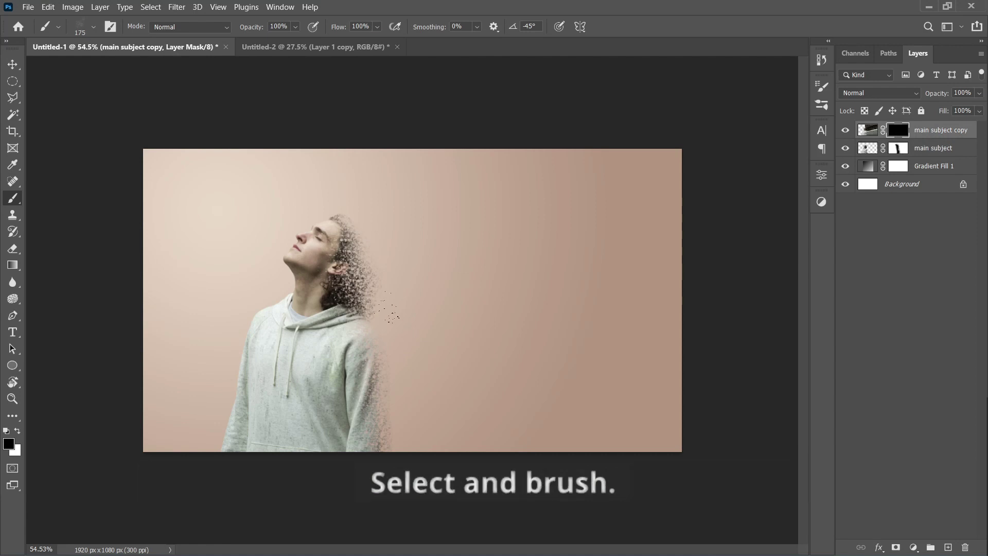
pyautogui.press(']')
pyautogui.press(']')
pyautogui.press(']')
pyautogui.press(']')
pyautogui.press(']')
# Step: Try the dst10 dust brush at 1102 px
pyautogui.click(93, 27)
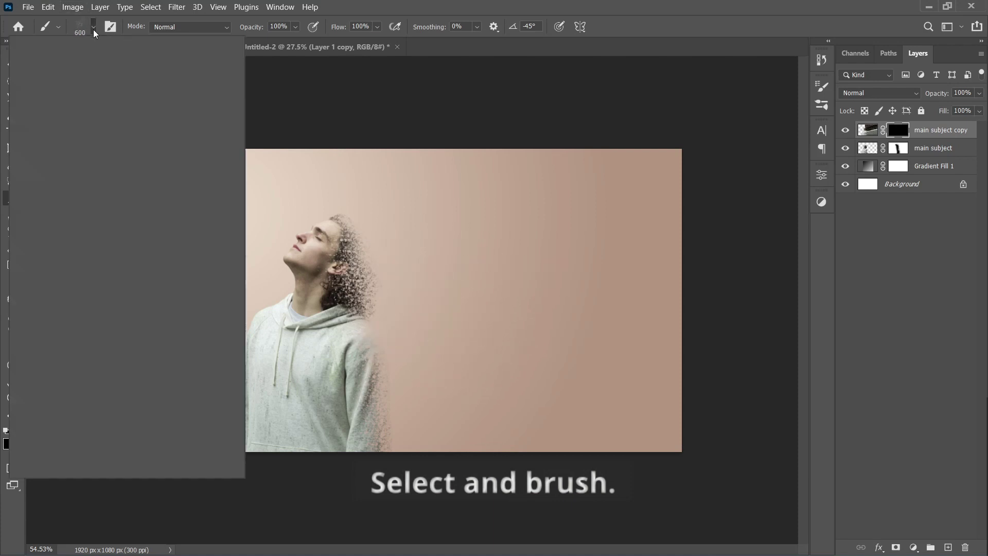
pyautogui.scroll(-1, 117, 380)
pyautogui.click(155, 370)
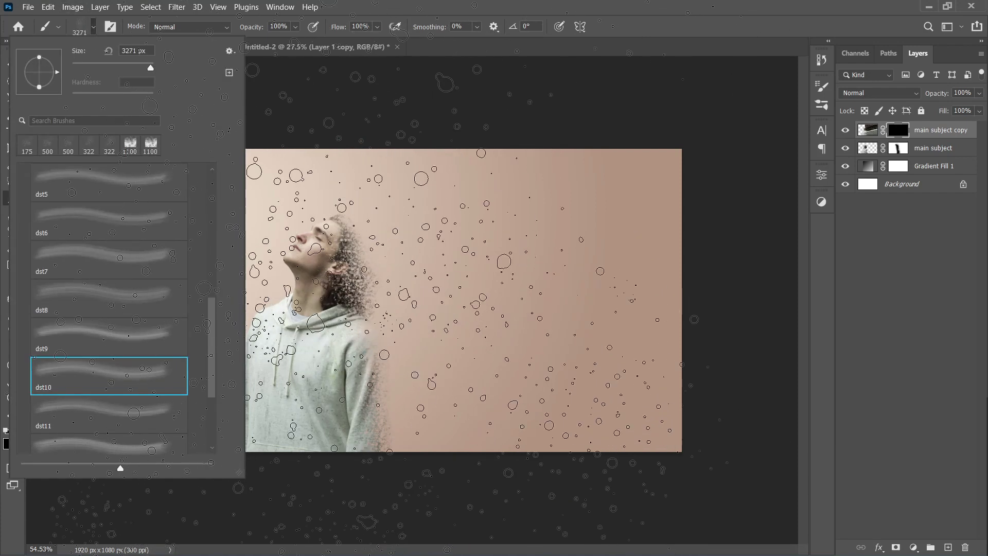
pyautogui.moveTo(149, 69); pyautogui.dragTo(147, 68)
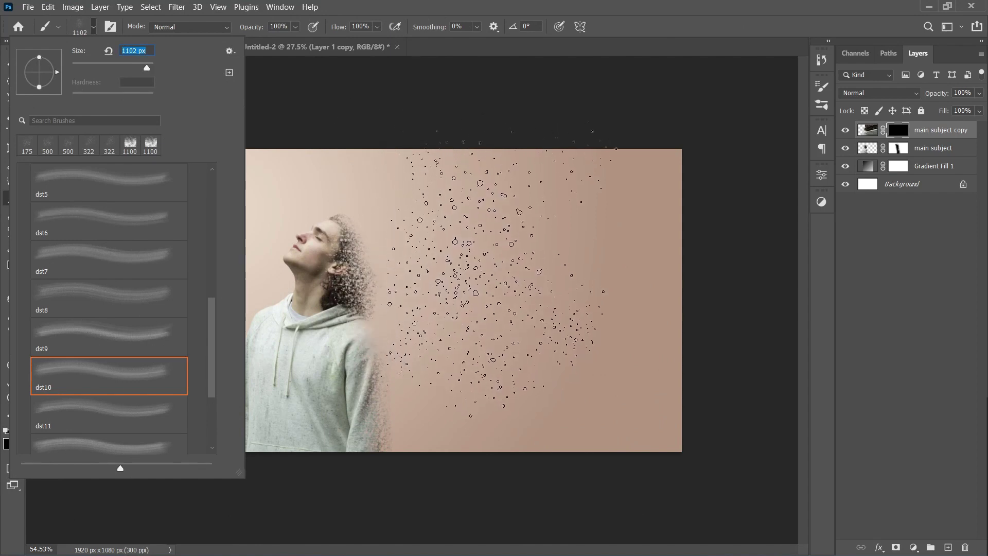
# Step: Choose the dst11 dust brush at 448 px and rotate its tip to -105°
pyautogui.click(139, 428)
pyautogui.moveTo(147, 69); pyautogui.dragTo(144, 69)
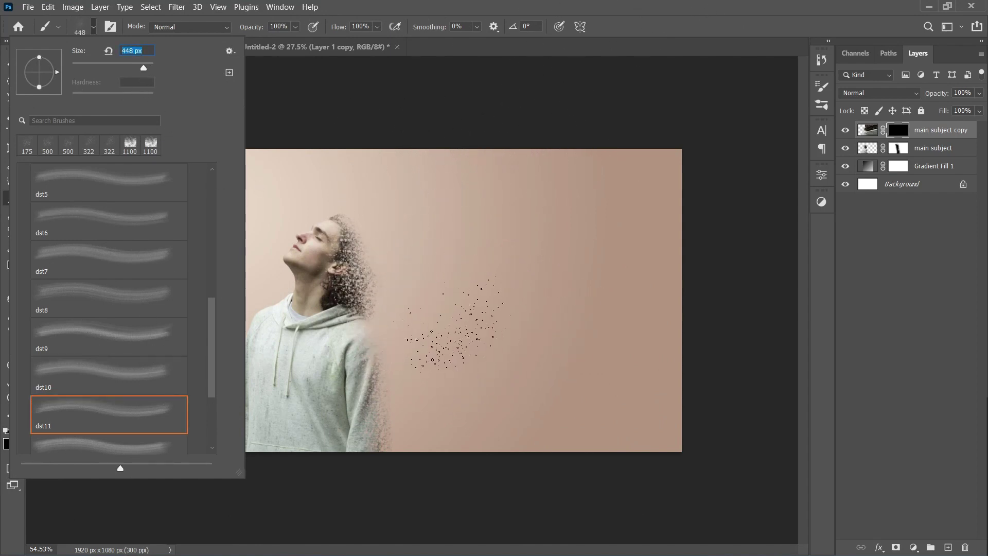
pyautogui.click(637, 21)
pyautogui.hotkey('shift', 'Right')
pyautogui.hotkey('shift', 'Right')
pyautogui.hotkey('shift', 'Right')
pyautogui.hotkey('shift', 'Right')
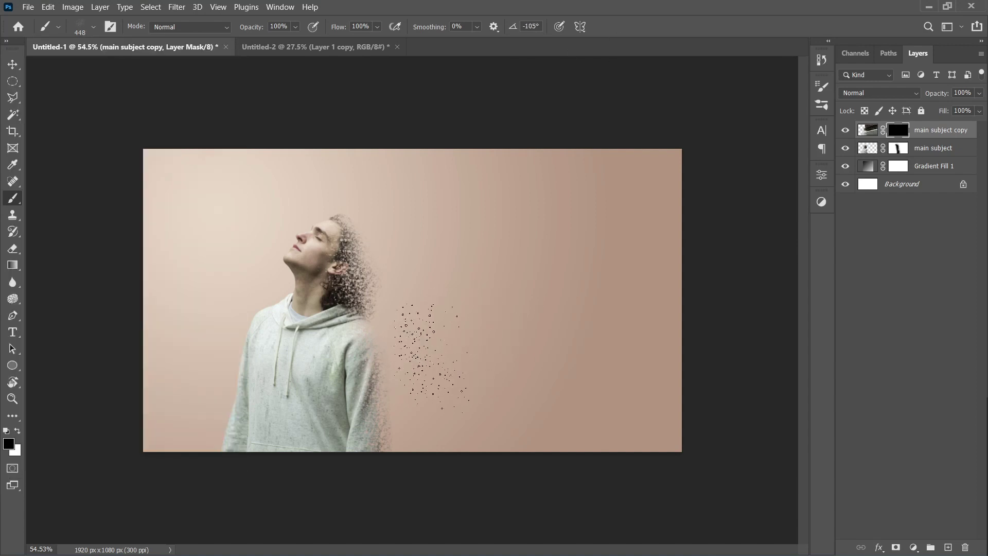
# Step: Enlarge the dust brush to 1100 px, keep its tip at -105° and switch the painting colour to white
pyautogui.press(']')
pyautogui.press(']')
pyautogui.press(']')
pyautogui.press(']')
pyautogui.press(']')
pyautogui.press(']')
pyautogui.press(']')
pyautogui.hotkey('shift', 'Right')
pyautogui.hotkey('shift', 'Left')
pyautogui.hotkey('shift', 'Left')
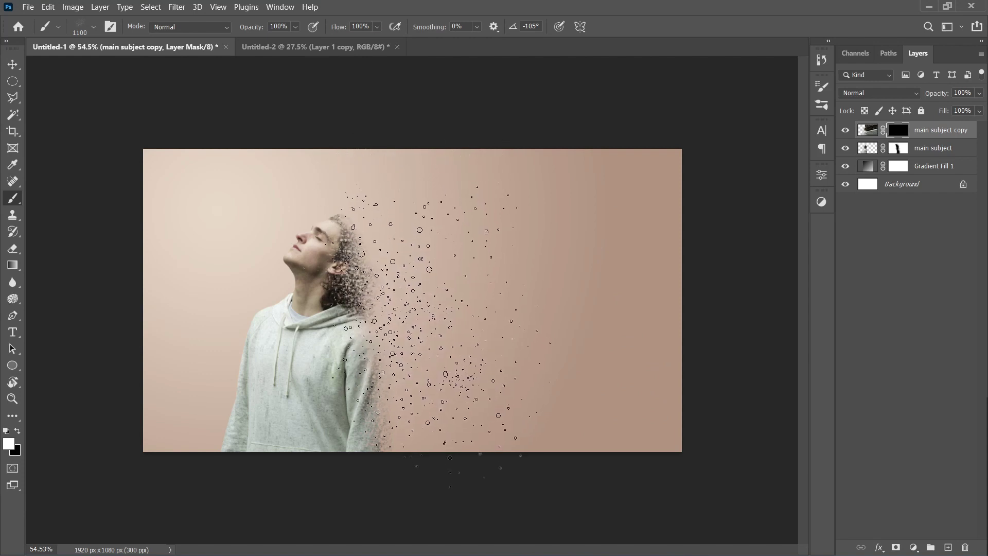
# Step: Reveal particles above and behind the head on the main subject copy mask with a 500 px white brush, rotating its tip to -120° and -90°
pyautogui.press('[')
pyautogui.press('[')
pyautogui.press('[')
pyautogui.press('[')
pyautogui.press('[')
pyautogui.scroll(5, 402, 309)
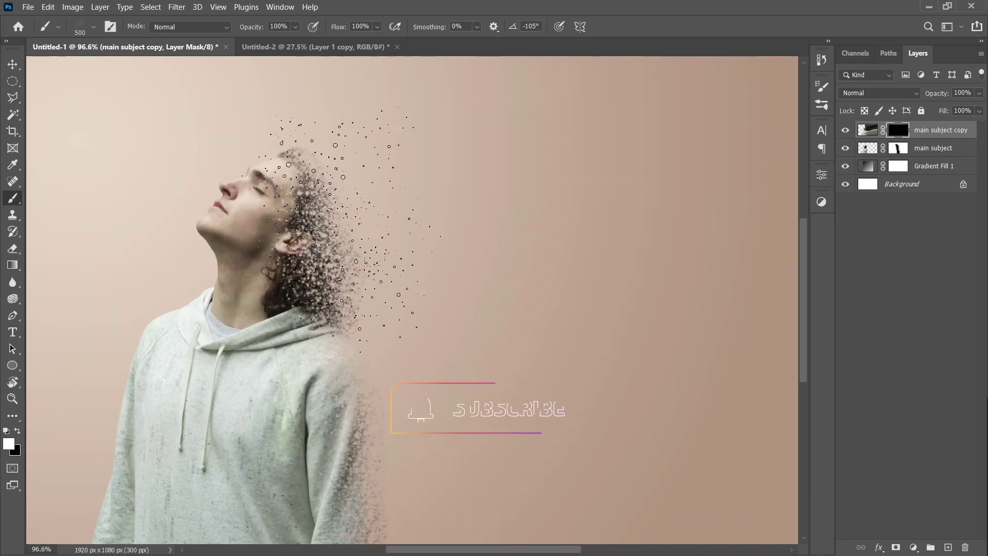
pyautogui.hotkey('shift', 'Left')
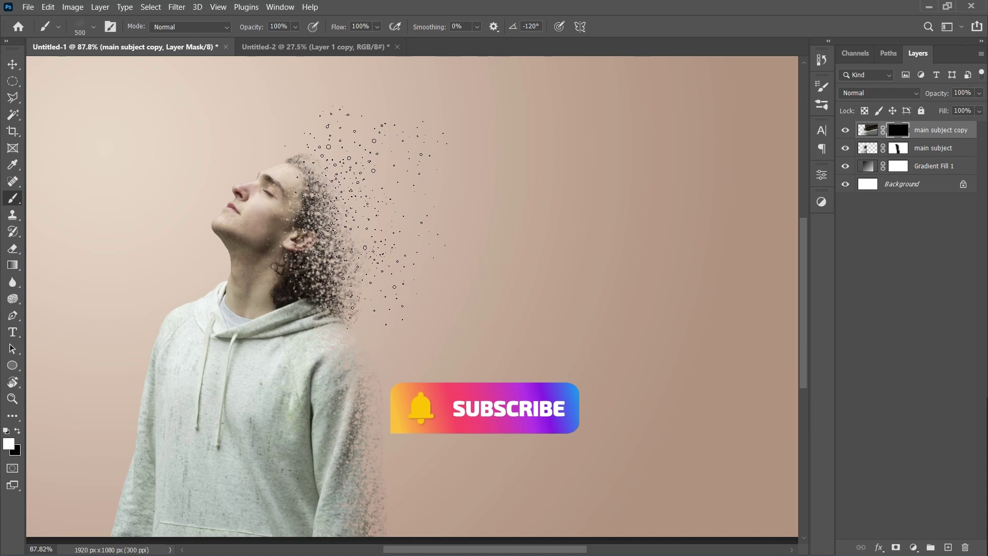
pyautogui.hotkey('shift', 'Right')
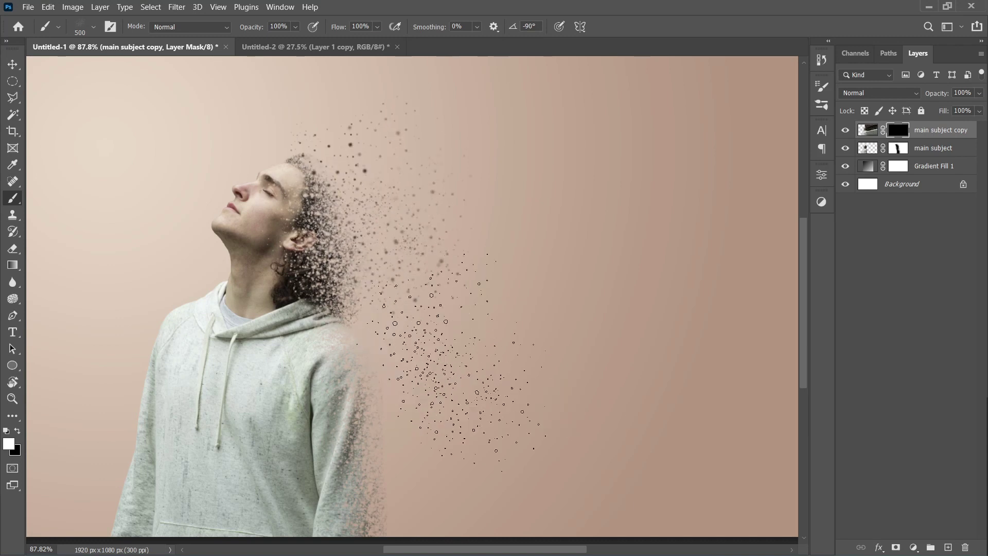
pyautogui.scroll(-2, 394, 231)
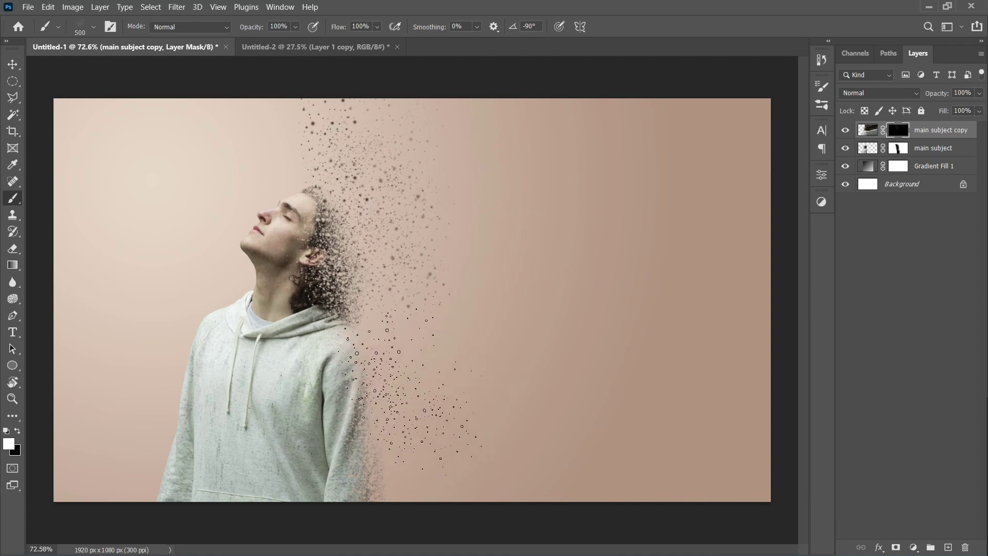
# Step: Scatter particles beside the hoodie sleeve with white on the main subject copy mask
pyautogui.moveTo(396, 381); pyautogui.dragTo(388, 373)
pyautogui.hotkey('shift', 'Left')
pyautogui.hotkey('shift', 'Right')
# Step: Spread the particles across to the canvas's right edge on the main subject copy mask, enlarging the brush to 700 px and 1000 px
pyautogui.press(']')
pyautogui.press(']')
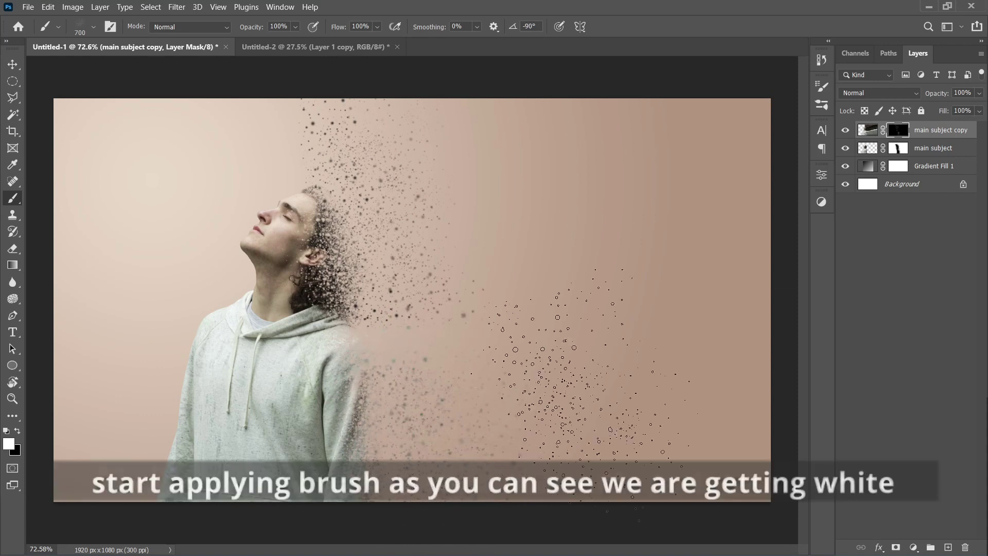
pyautogui.hotkey('ctrl', '-')
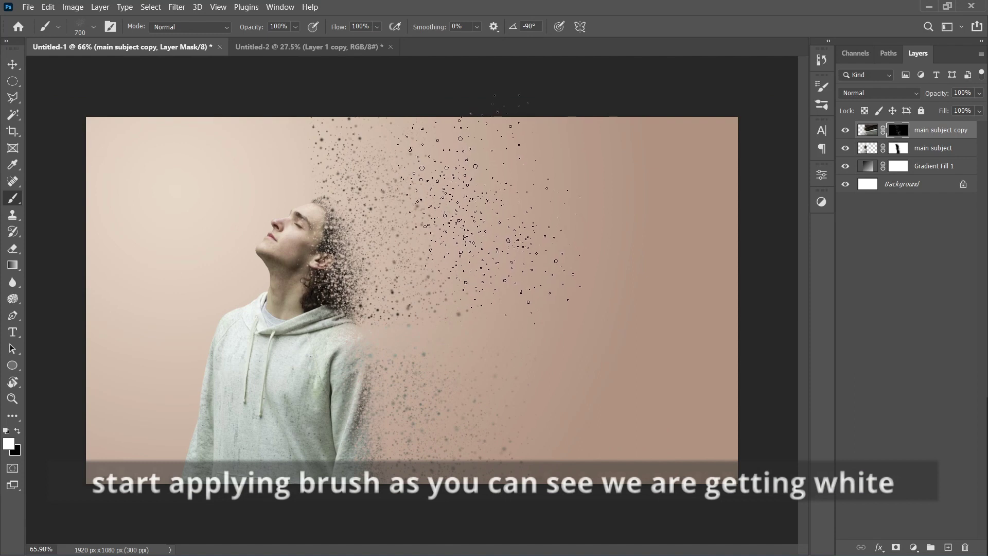
pyautogui.press(']')
pyautogui.press(']')
pyautogui.press(']')
pyautogui.hotkey('ctrl', '-')
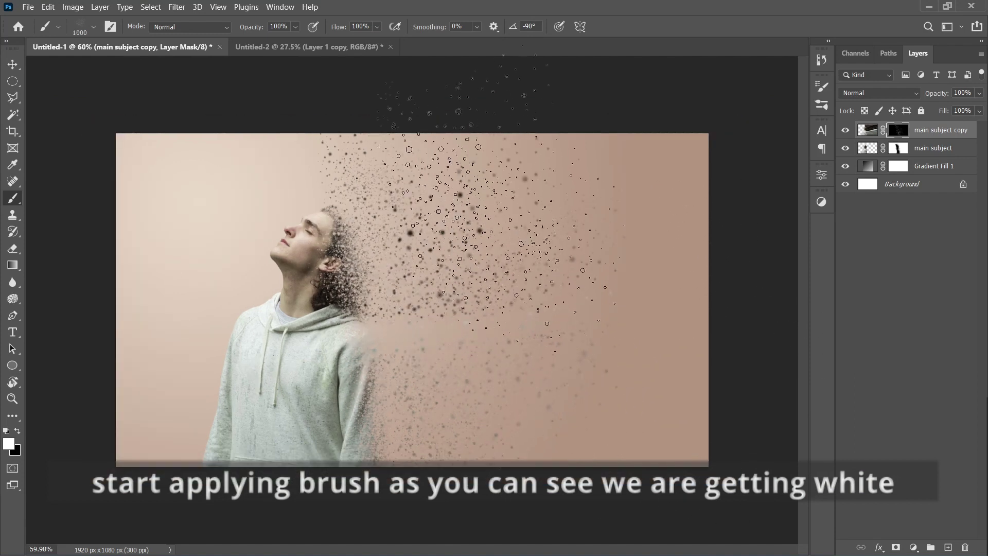
pyautogui.moveTo(536, 322)
pyautogui.mouseDown()
pyautogui.moveTo(514, 332)
pyautogui.moveTo(530, 360)
pyautogui.moveTo(597, 329)
pyautogui.moveTo(658, 211)
pyautogui.moveTo(669, 288)
pyautogui.moveTo(664, 386)
pyautogui.moveTo(471, 355)
pyautogui.mouseUp()
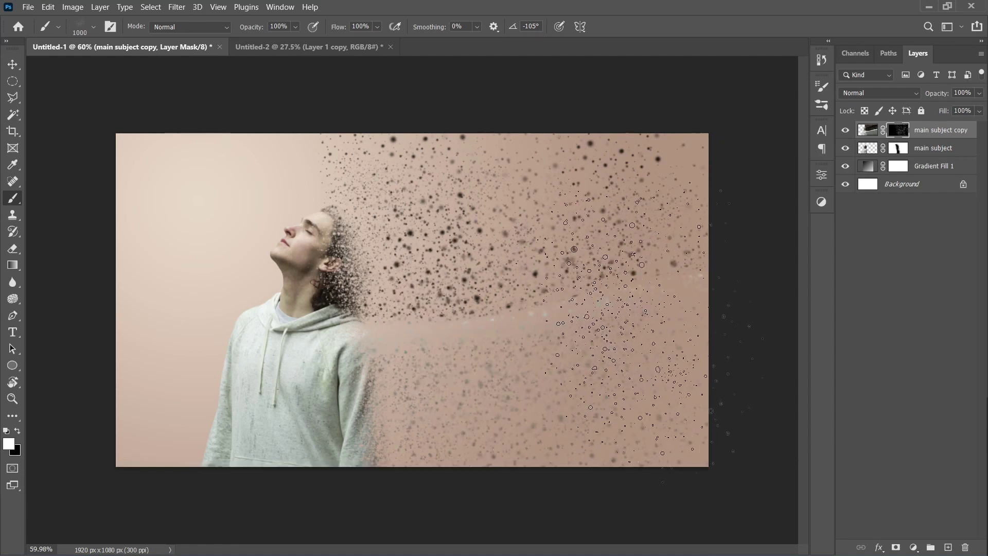
# Step: Reduce the brightness of the main subject copy layer's image with a Brightness/Contrast adjustment
pyautogui.scroll(-2, 602, 323)
pyautogui.press('v')
pyautogui.scroll(3, 415, 301)
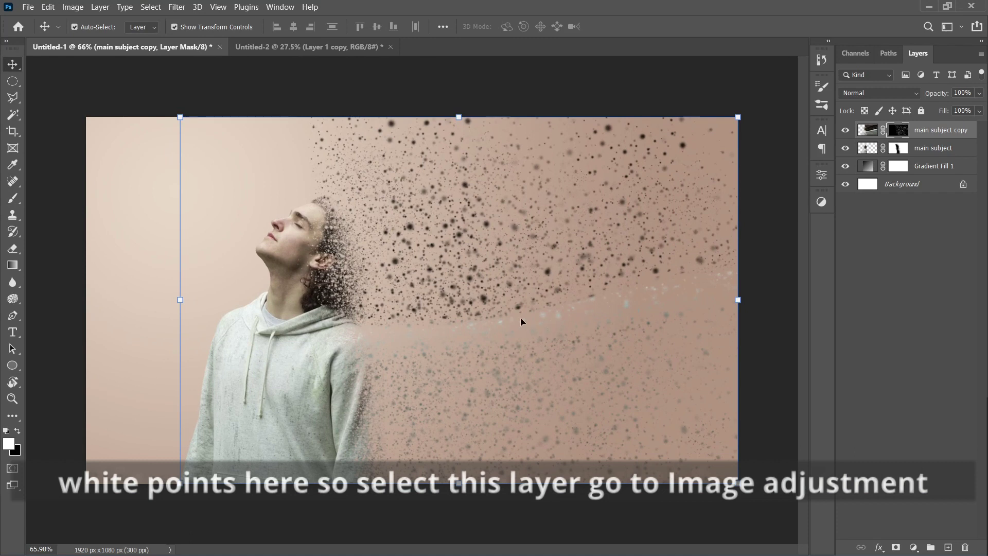
pyautogui.scroll(-2, 521, 321)
pyautogui.click(872, 135)
pyautogui.click(72, 7)
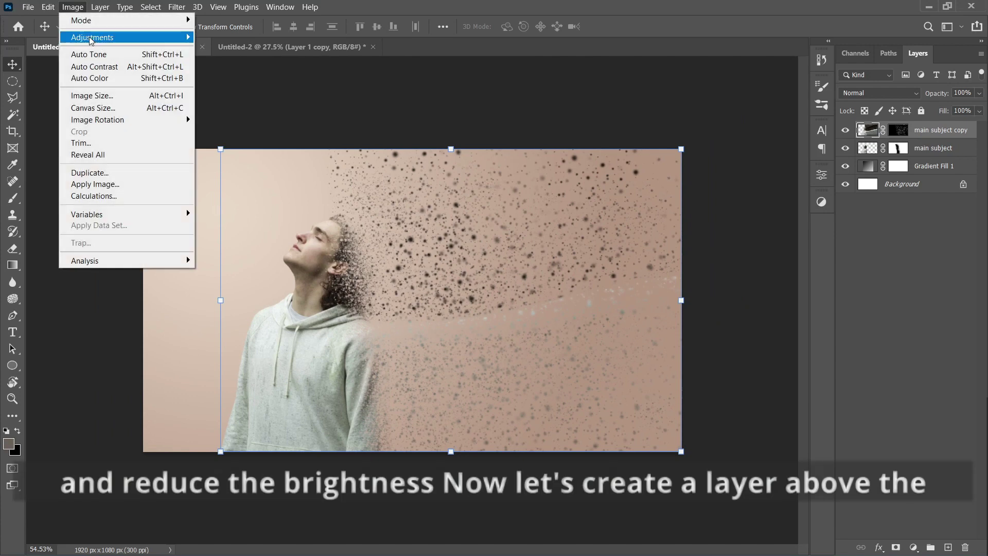
pyautogui.moveTo(103, 37)
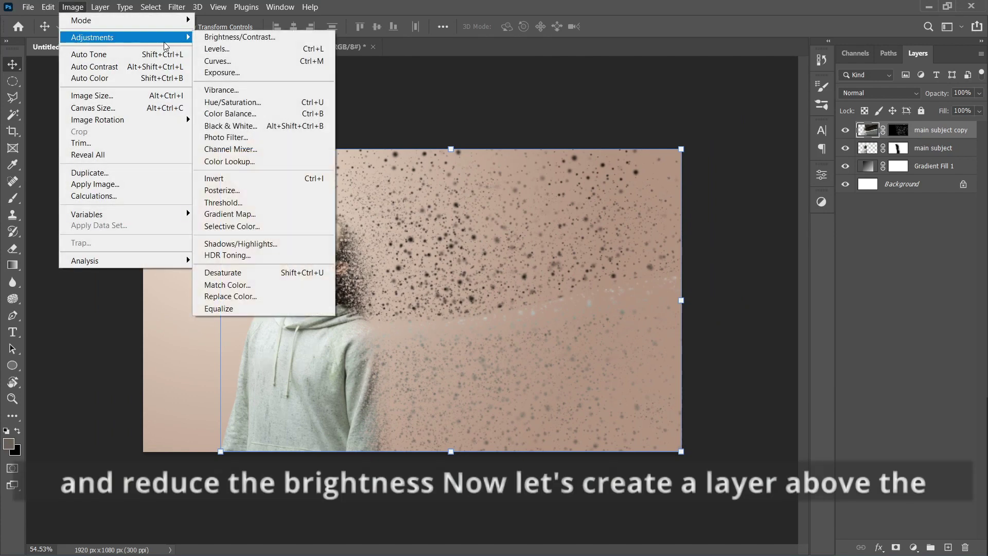
pyautogui.click(218, 39)
pyautogui.moveTo(599, 199); pyautogui.dragTo(582, 200)
pyautogui.click(730, 188)
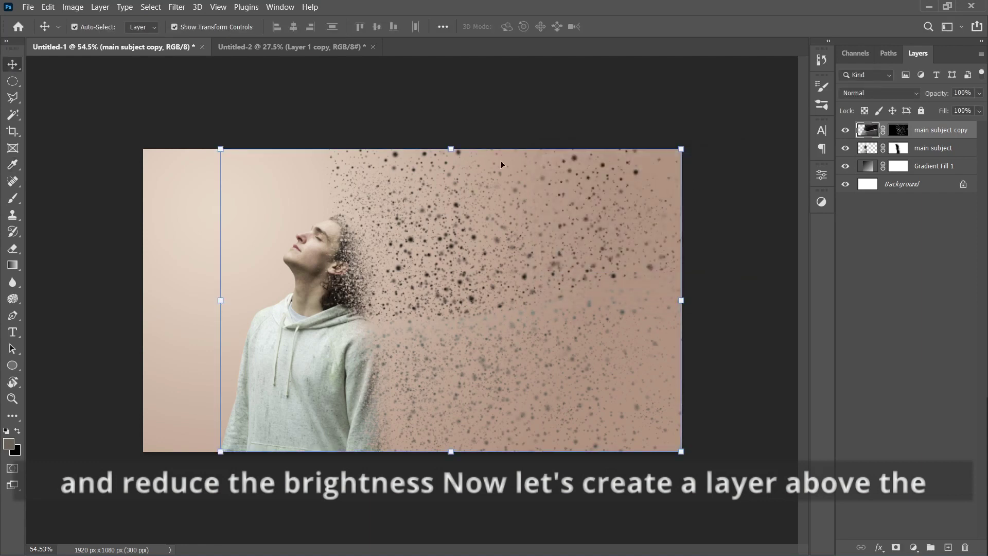
# Step: Create a new empty layer directly above the Gradient Fill 1 layer
pyautogui.click(609, 106)
pyautogui.click(338, 243)
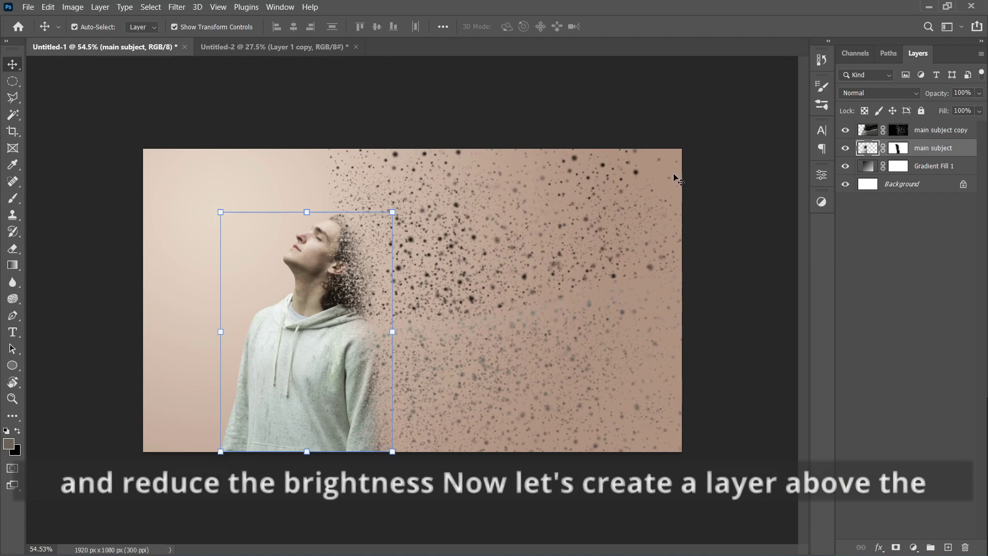
pyautogui.click(868, 166)
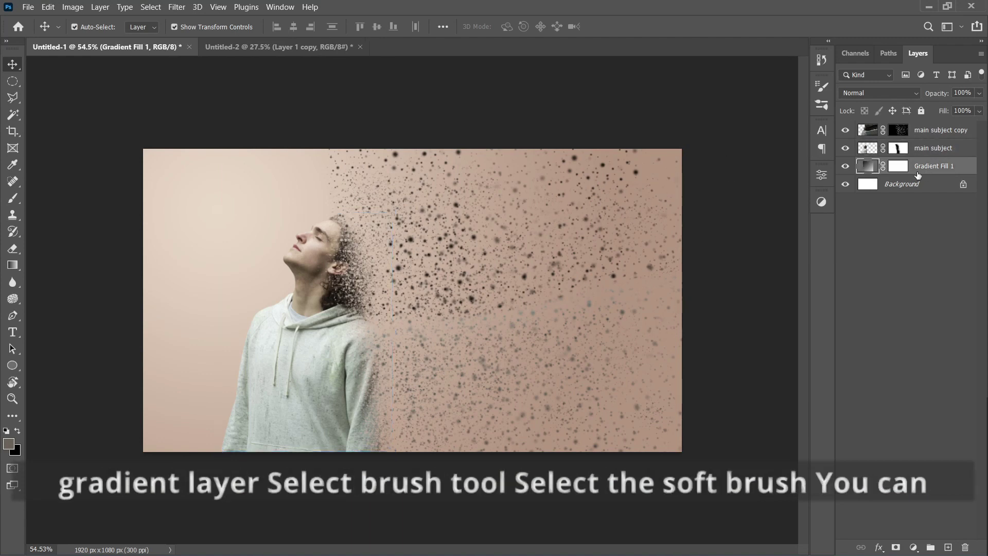
pyautogui.click(948, 548)
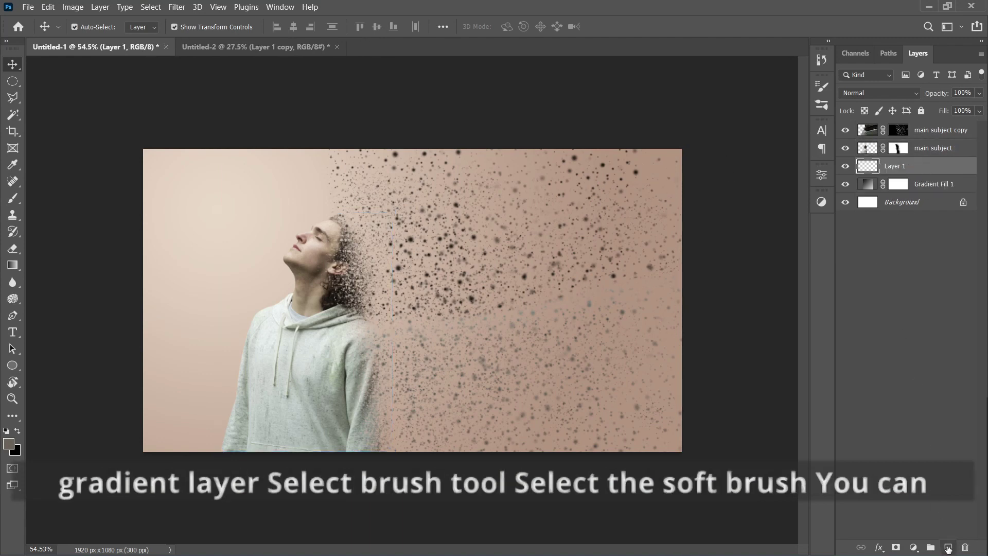
# Step: Activate the Brush tool and switch the open brush preset group from Free Dust Photoshop Brushes to Free Powder Photoshop Brushes 18
pyautogui.scroll(2, 337, 225)
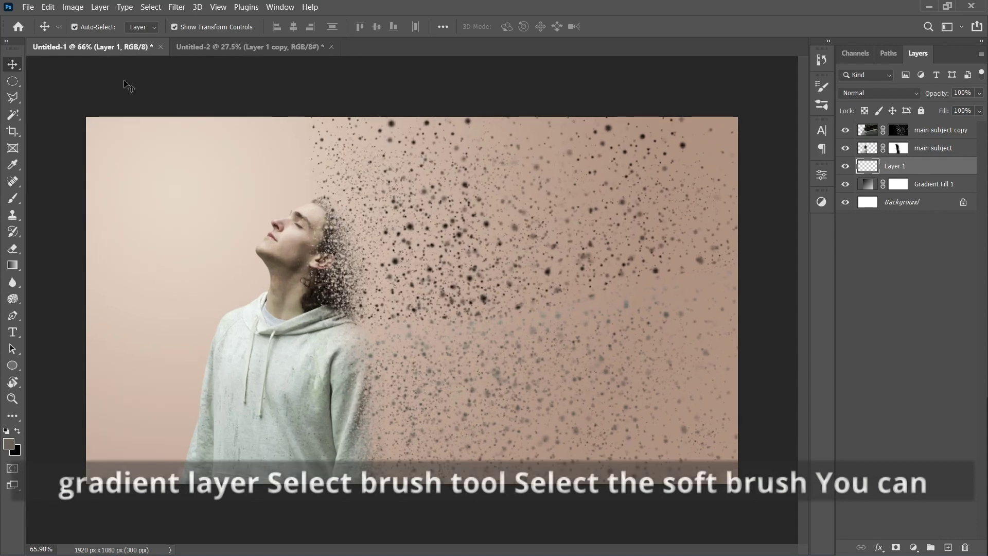
pyautogui.press('b')
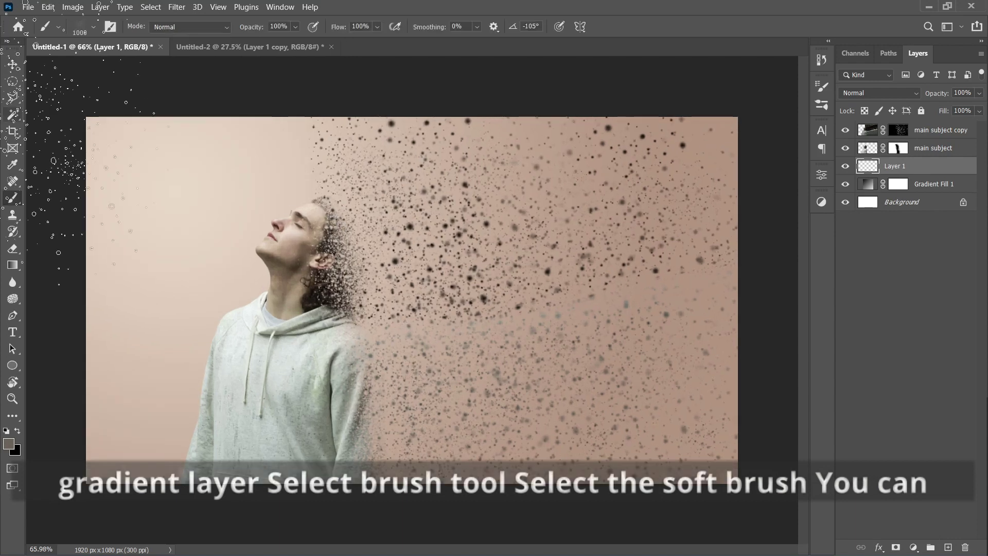
pyautogui.click(89, 29)
pyautogui.scroll(8, 49, 236)
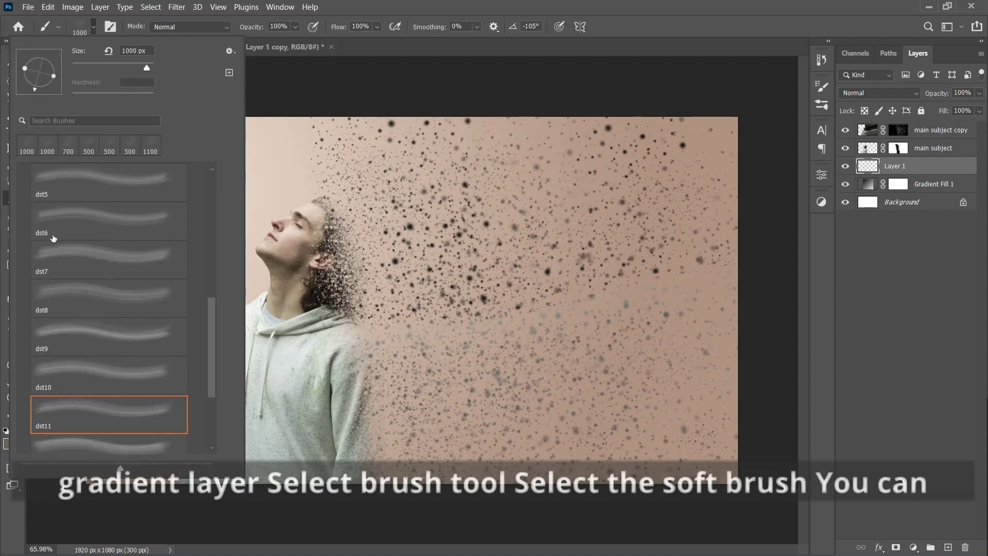
pyautogui.scroll(1, 50, 235)
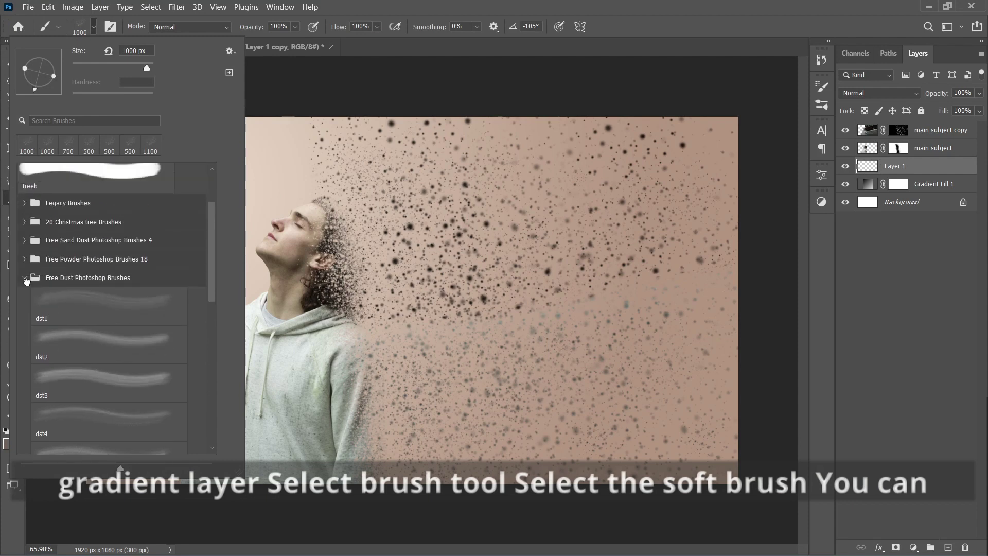
pyautogui.click(26, 278)
pyautogui.click(24, 341)
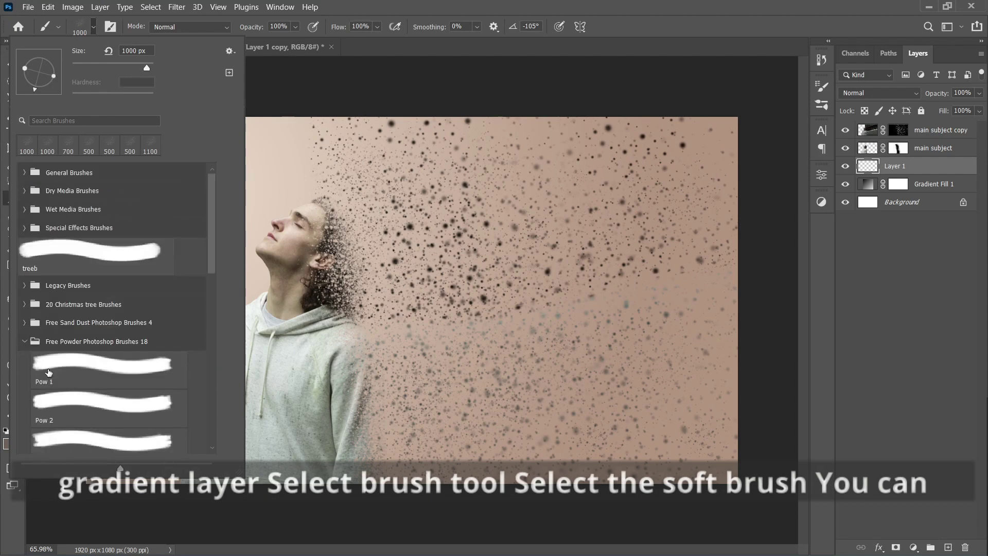
# Step: Preview the shapes of the powder brush tips Pow 1 to Pow 5 over the canvas at reduced sizes
pyautogui.scroll(-2, 94, 374)
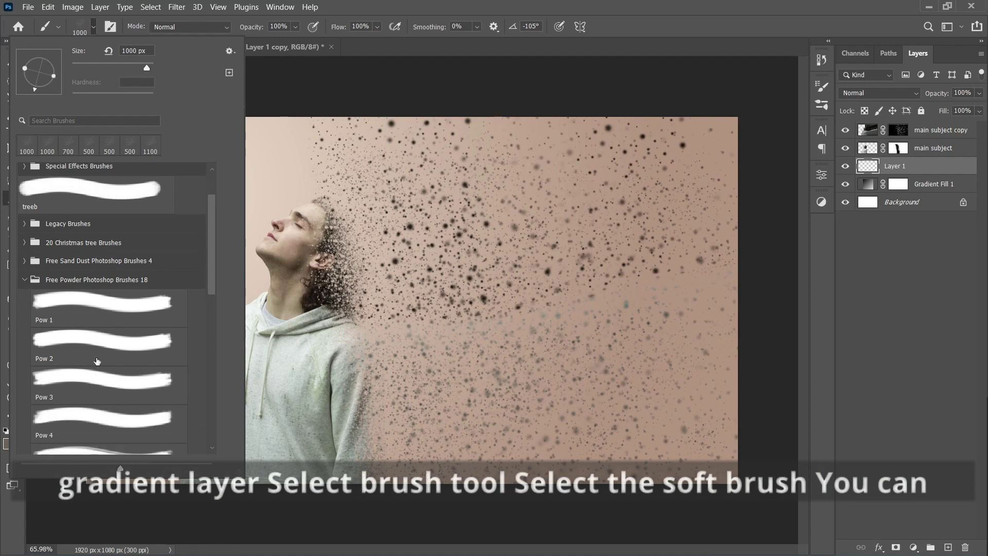
pyautogui.click(103, 308)
pyautogui.click(155, 342)
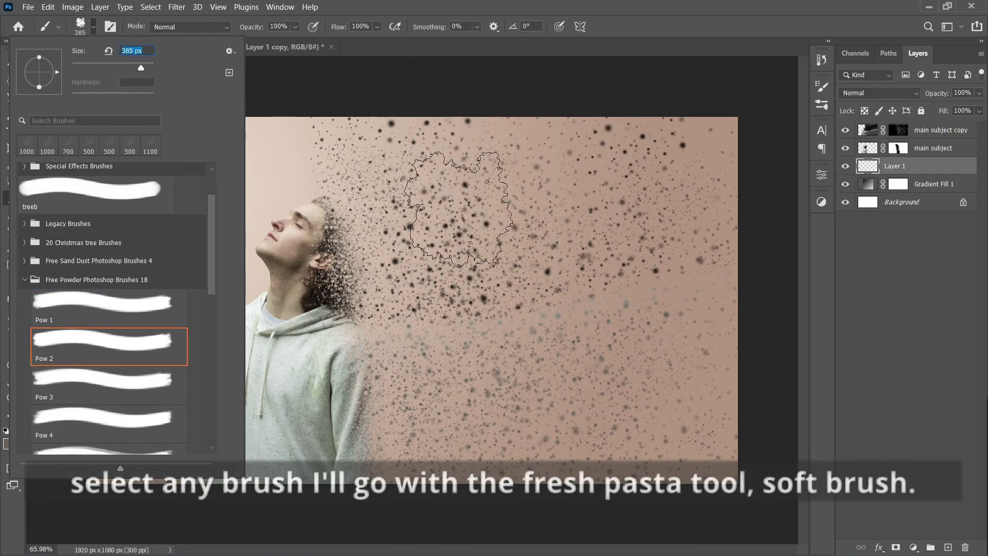
pyautogui.click(154, 381)
pyautogui.moveTo(148, 71); pyautogui.dragTo(134, 69)
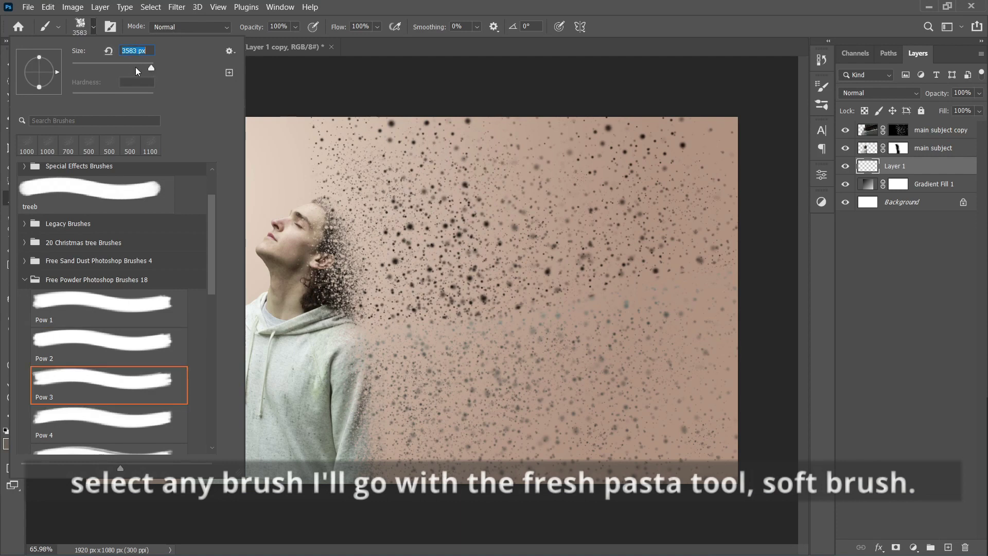
pyautogui.click(145, 426)
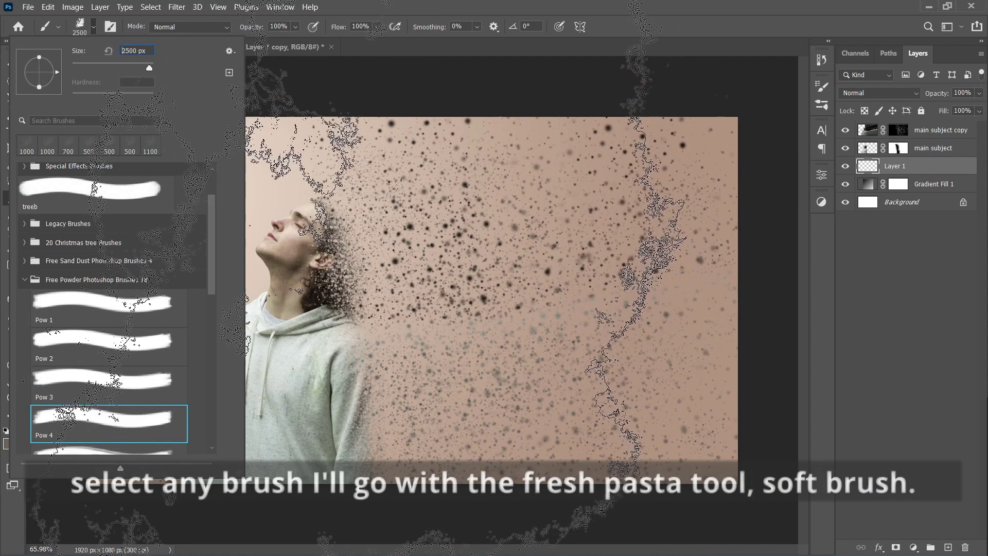
pyautogui.moveTo(149, 71); pyautogui.dragTo(140, 71)
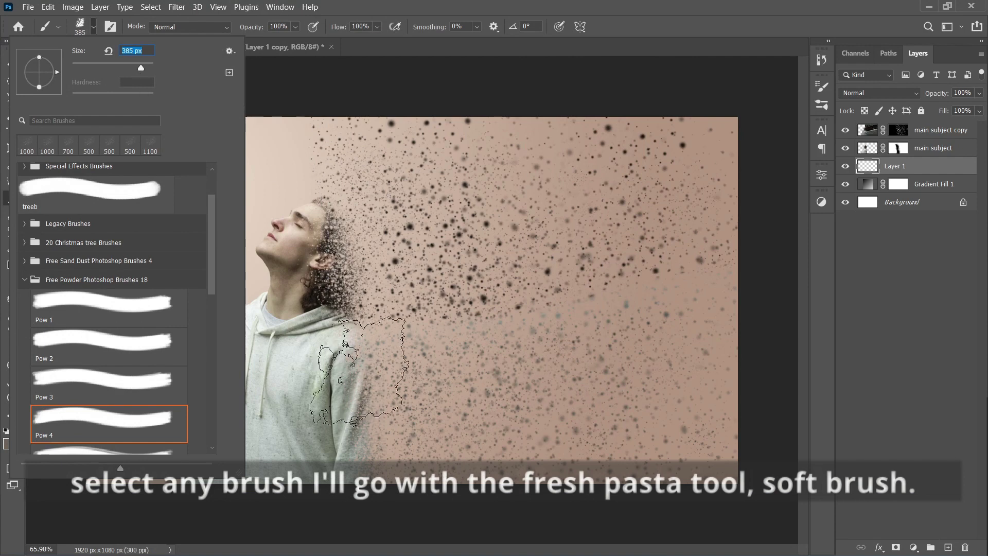
pyautogui.scroll(-1, 134, 388)
pyautogui.click(135, 435)
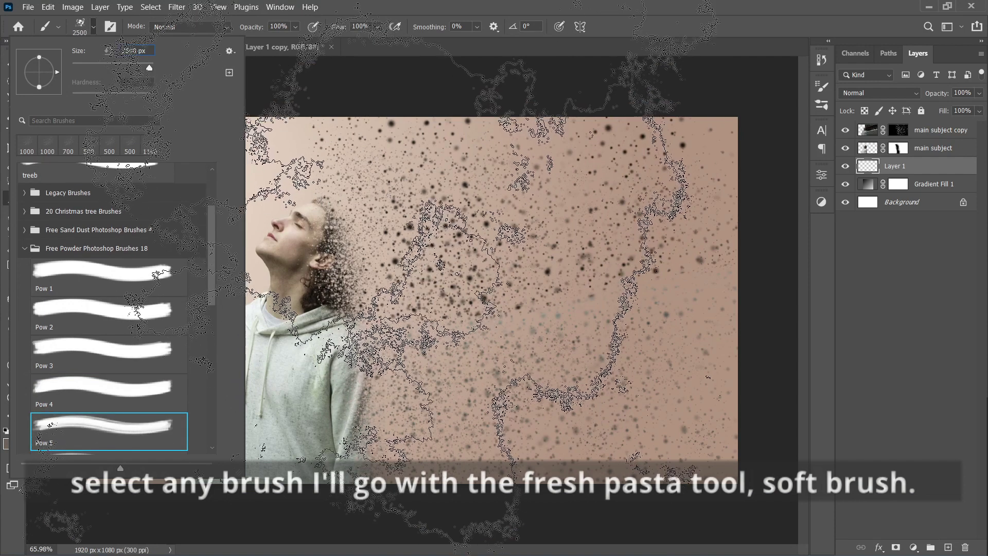
pyautogui.moveTo(142, 71); pyautogui.dragTo(139, 71)
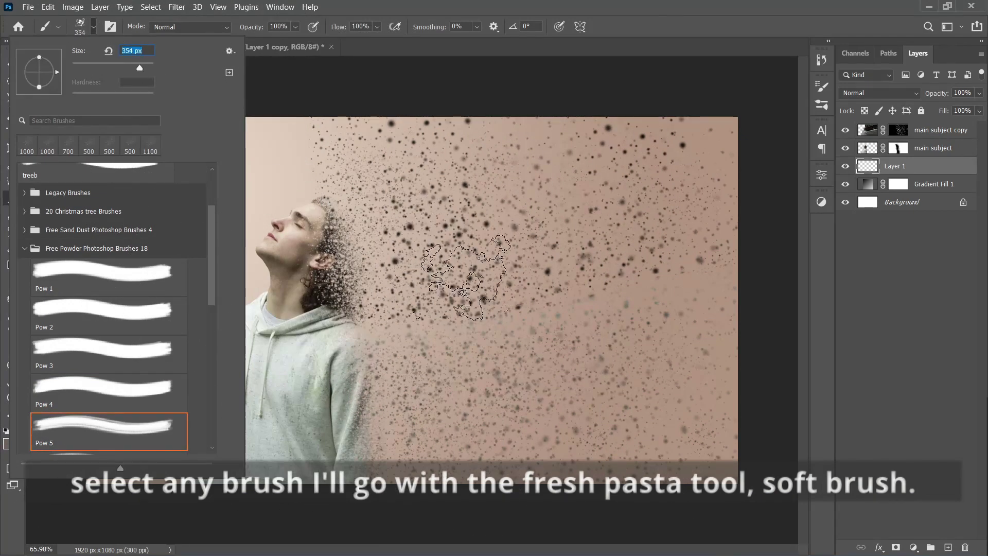
# Step: Preview the powder brush tips Pow 6 to Pow 10 over the canvas, reducing their sizes to compare the shapes
pyautogui.click(110, 425)
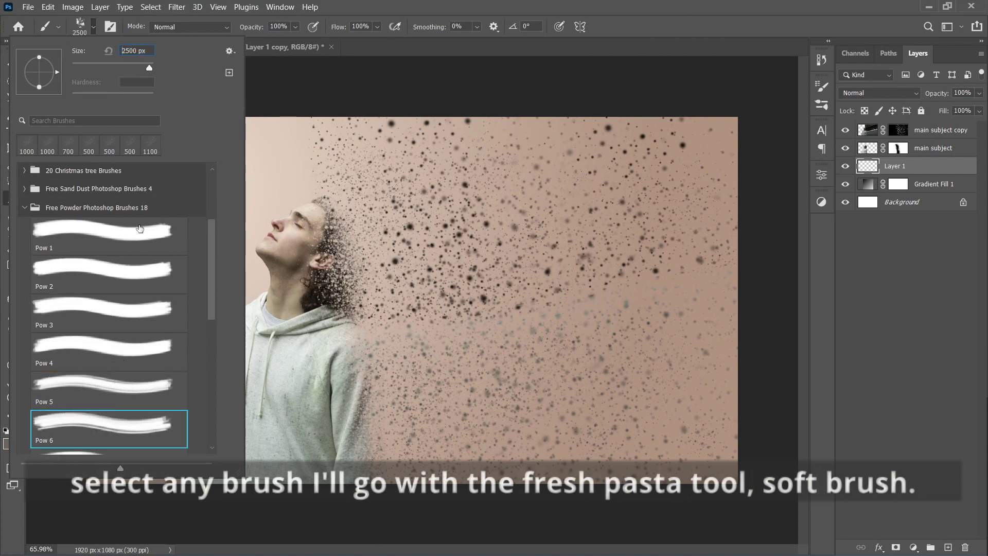
pyautogui.scroll(-2, 130, 384)
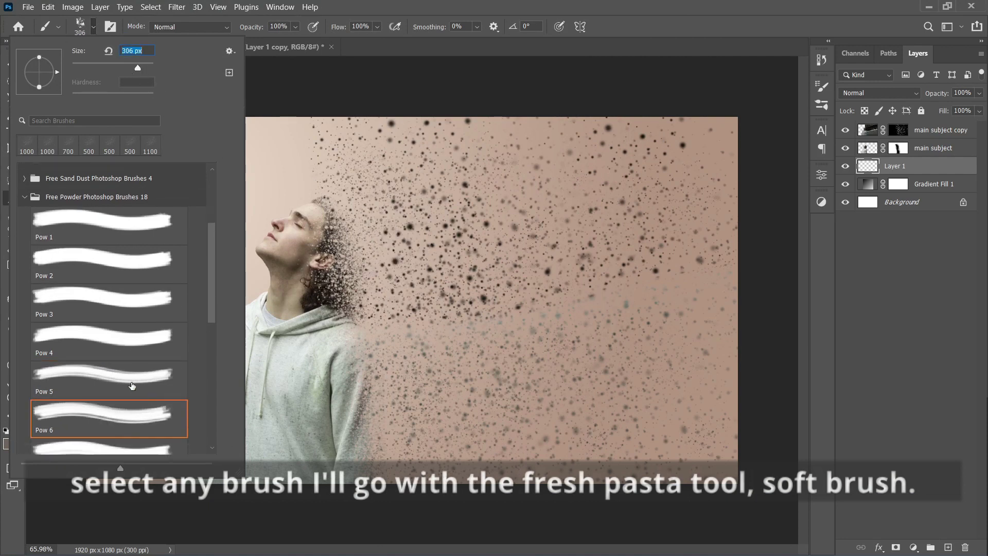
pyautogui.click(129, 384)
pyautogui.moveTo(149, 68); pyautogui.dragTo(137, 68)
pyautogui.scroll(-1, 181, 343)
pyautogui.scroll(-1, 181, 343)
pyautogui.click(150, 347)
pyautogui.moveTo(146, 71); pyautogui.dragTo(141, 68)
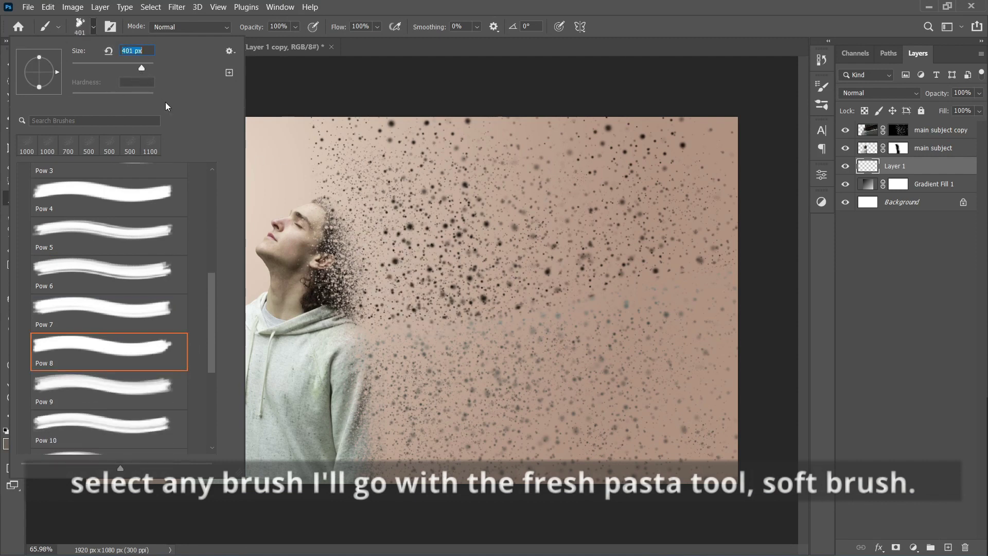
pyautogui.scroll(-1, 136, 346)
pyautogui.click(136, 347)
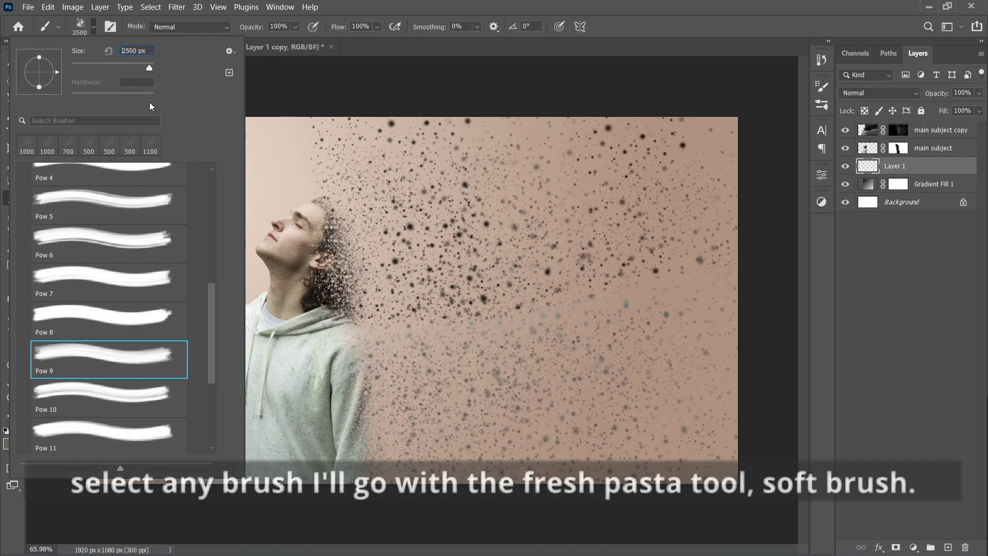
pyautogui.click(157, 407)
pyautogui.click(143, 72)
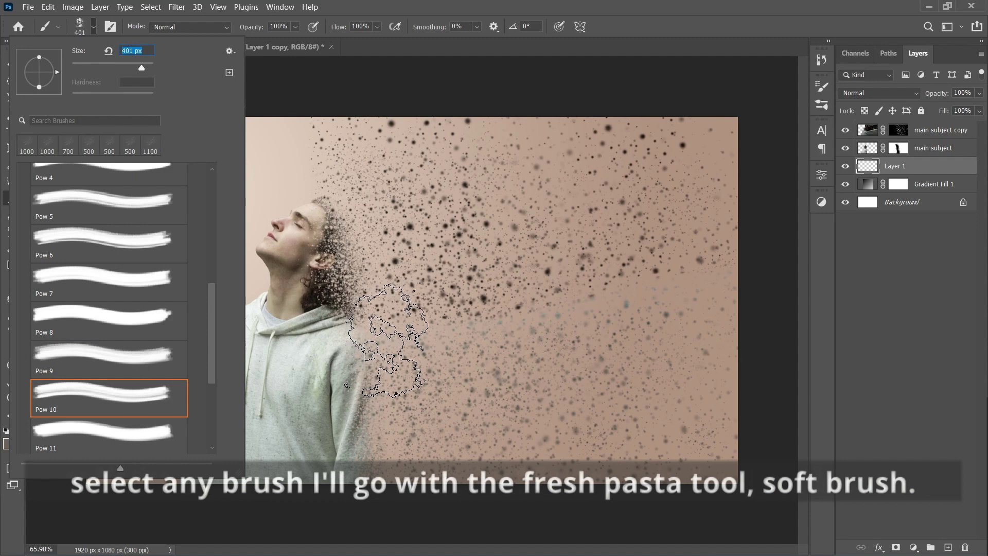
# Step: Preview the remaining powder brush tips, Pow 11 to Pow 15, at reduced sizes
pyautogui.click(146, 430)
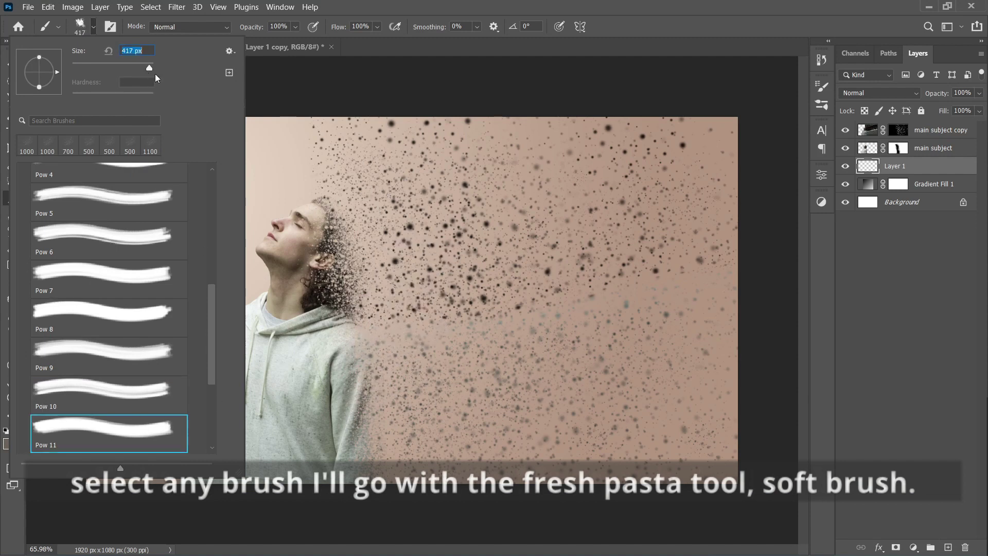
pyautogui.scroll(-3, 112, 376)
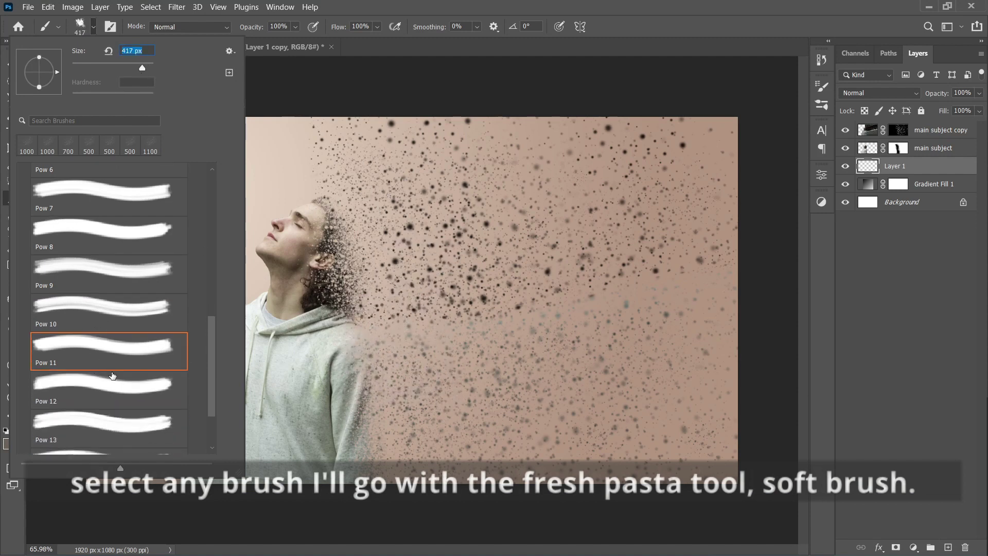
pyautogui.click(112, 379)
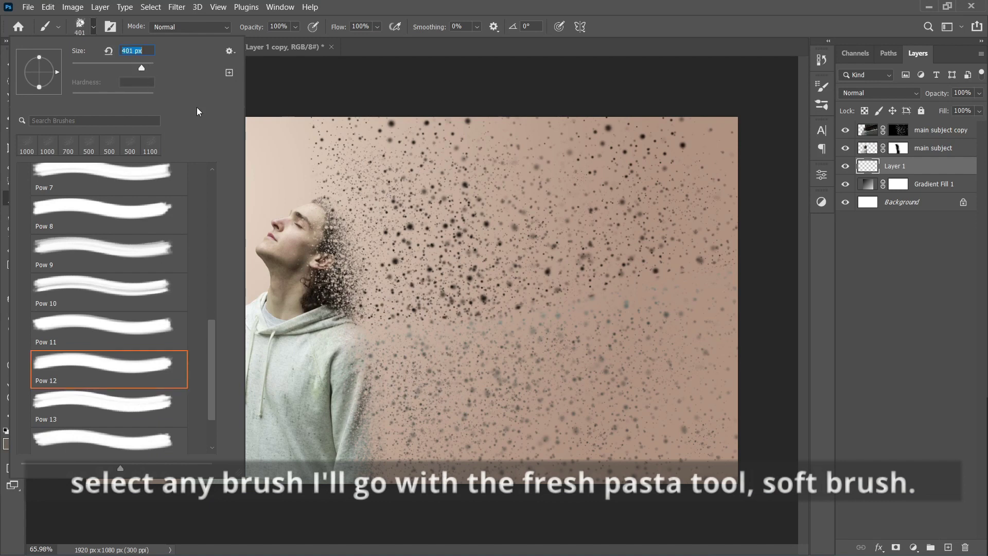
pyautogui.click(183, 405)
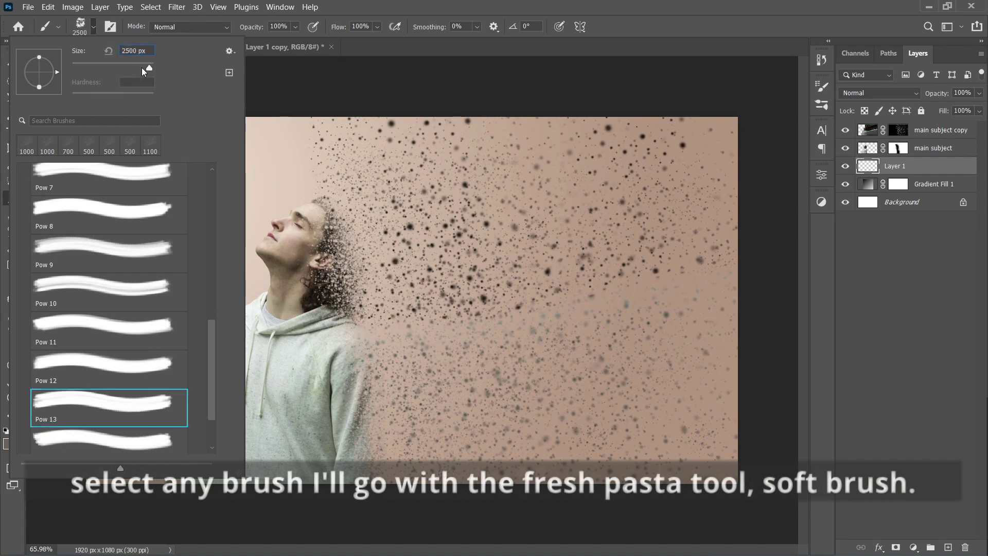
pyautogui.press('.')
pyautogui.moveTo(148, 68); pyautogui.dragTo(144, 67)
pyautogui.scroll(-2, 99, 392)
pyautogui.click(170, 412)
pyautogui.click(143, 67)
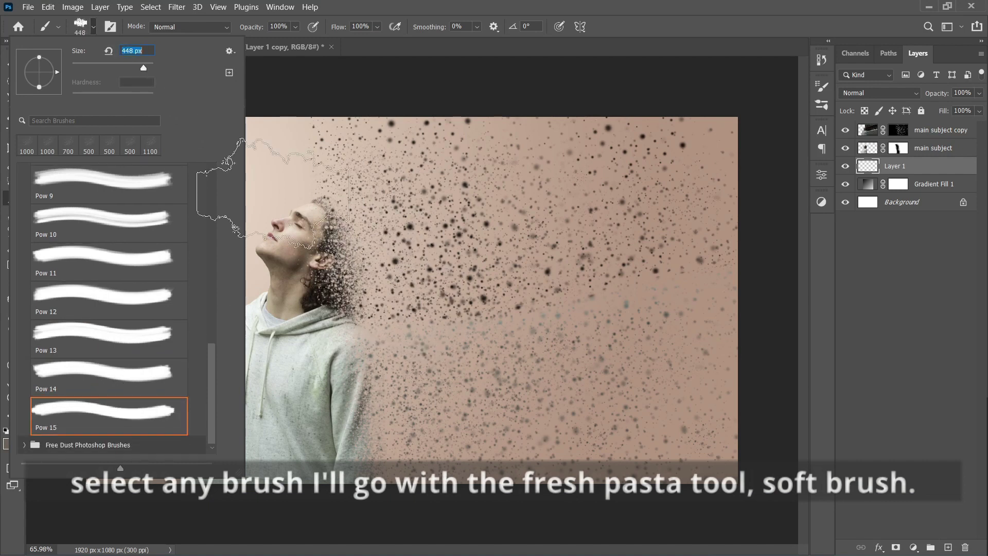
# Step: Choose the Pow 1 powder brush tip and enlarge it to 500 px
pyautogui.moveTo(210, 398); pyautogui.dragTo(210, 257)
pyautogui.click(103, 286)
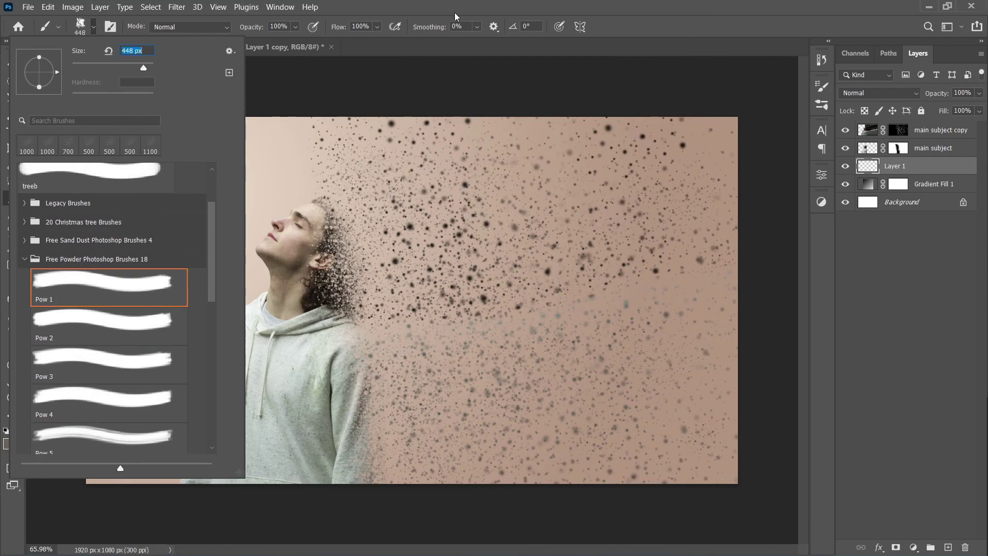
pyautogui.press('Return')
pyautogui.scroll(-2, 350, 222)
pyautogui.scroll(3, 369, 265)
pyautogui.press(']')
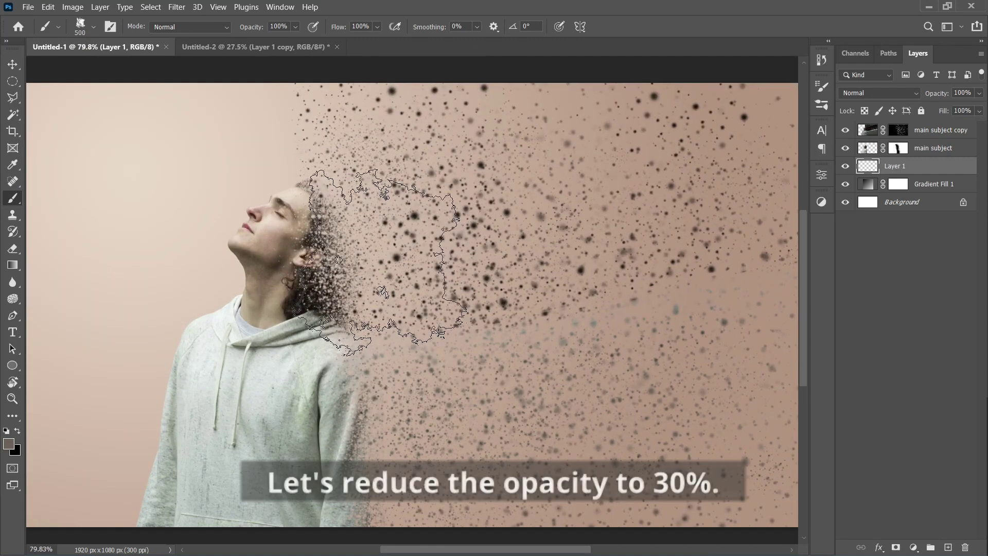
# Step: Undo the full-opacity test dab behind the head and set the brush opacity to 30%
pyautogui.click(383, 260)
pyautogui.hotkey('ctrl', 'z')
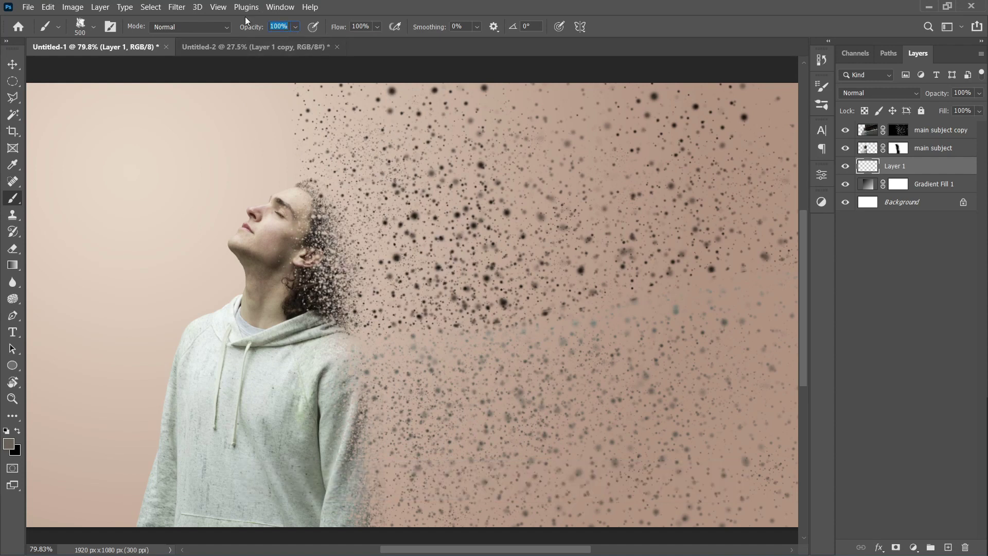
pyautogui.write('30')
pyautogui.press('Return')
# Step: Paint faint powder on Layer 1 down the fading back of the head with the brush reduced to 250 px
pyautogui.scroll(-2, 375, 272)
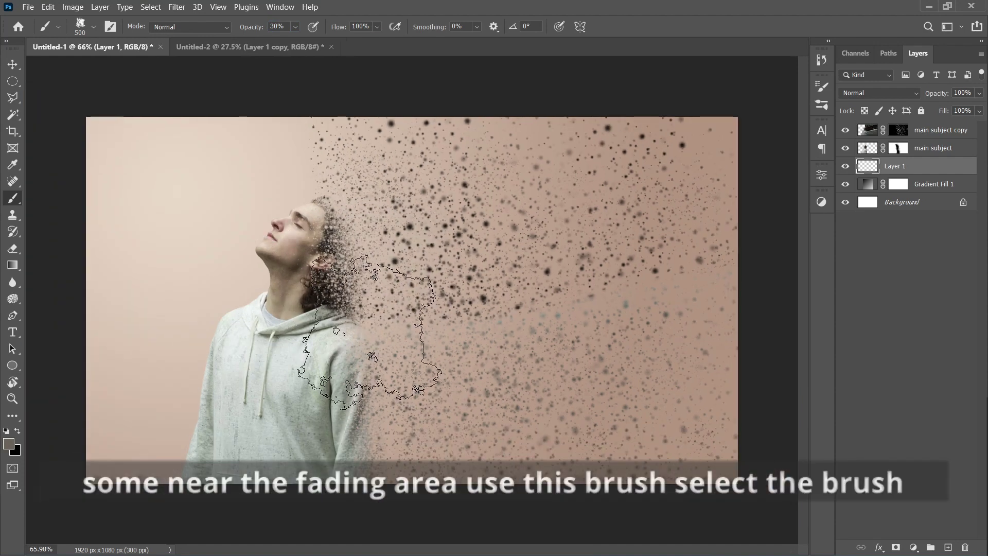
pyautogui.press('[')
pyautogui.press('[')
pyautogui.press('[')
pyautogui.press('[')
pyautogui.scroll(5, 352, 278)
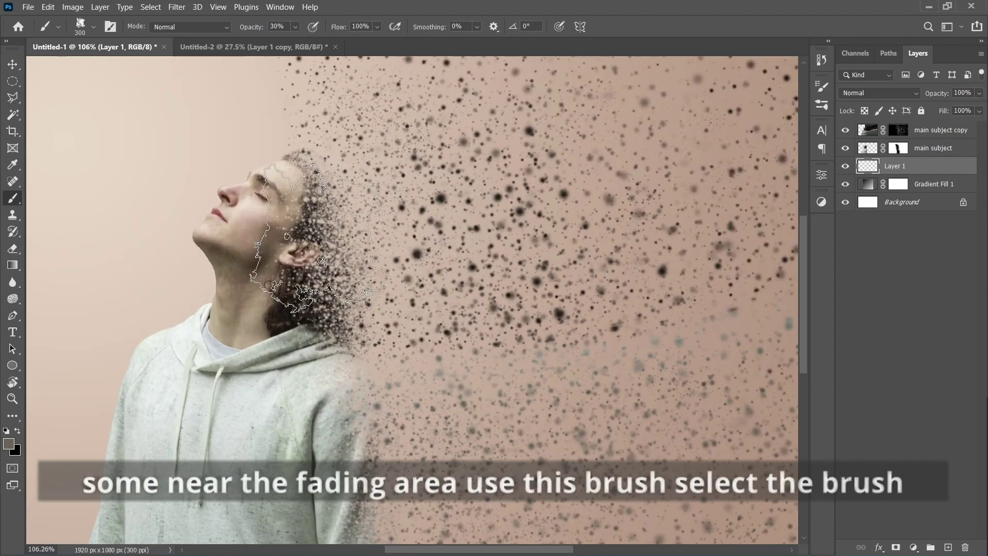
pyautogui.press('[')
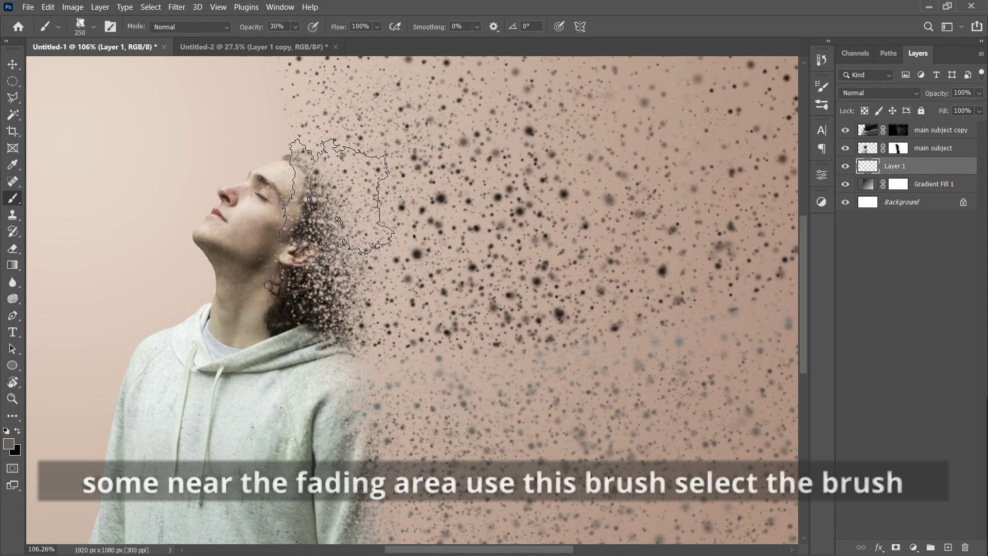
pyautogui.moveTo(337, 198); pyautogui.dragTo(367, 309)
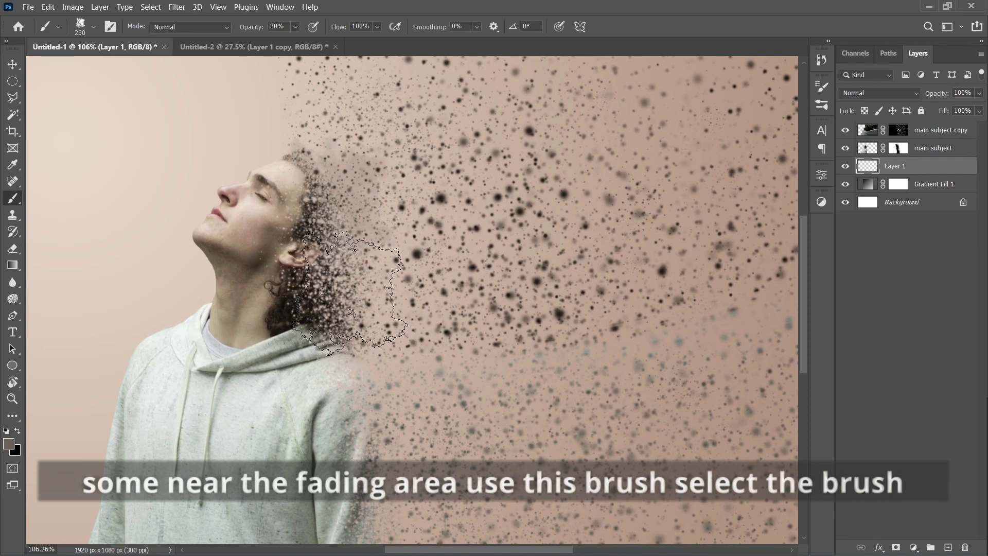
# Step: Build up the powder behind the neck on Layer 1, rotating the 250 px brush tip to 15°
pyautogui.press(']')
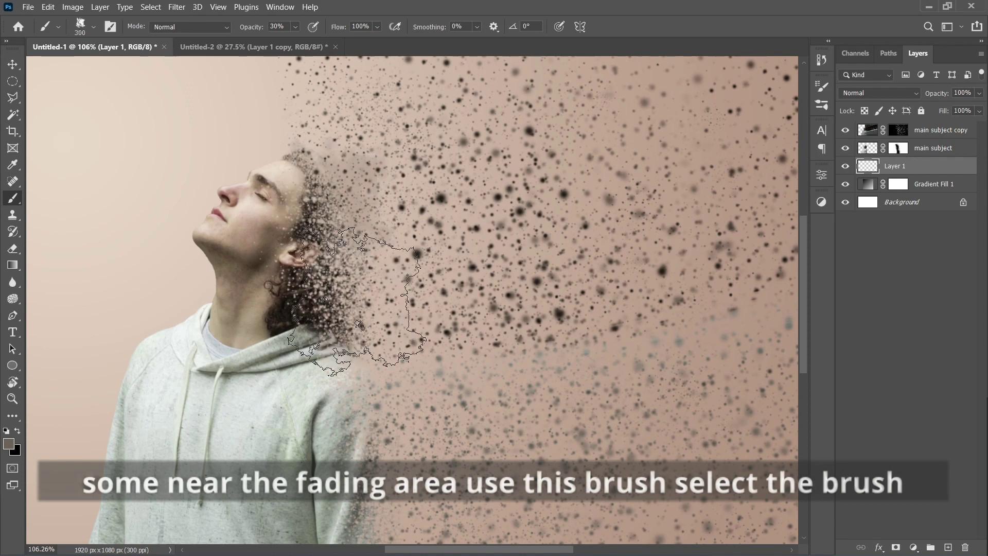
pyautogui.press('[')
pyautogui.hotkey('shift', 'Right')
pyautogui.hotkey('shift', 'Right')
pyautogui.hotkey('shift', 'Left')
pyautogui.hotkey('shift', 'Left')
pyautogui.hotkey('shift', 'Left')
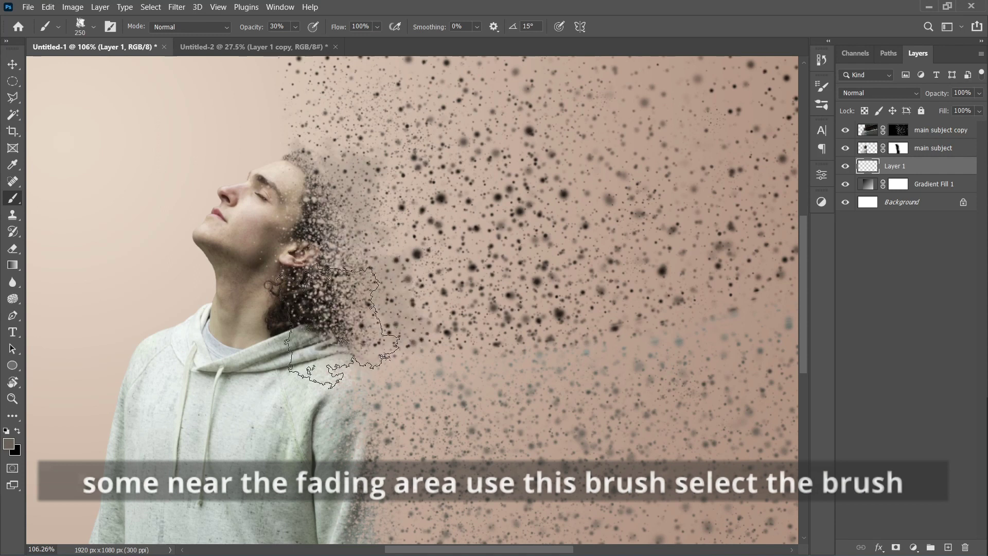
# Step: Paint faint powder on Layer 1 along the hoodie's fading back edge with the brush enlarged to 600 px
pyautogui.scroll(-2, 308, 334)
pyautogui.press(']')
pyautogui.press(']')
pyautogui.press(']')
pyautogui.press(']')
pyautogui.press(']')
pyautogui.press(']')
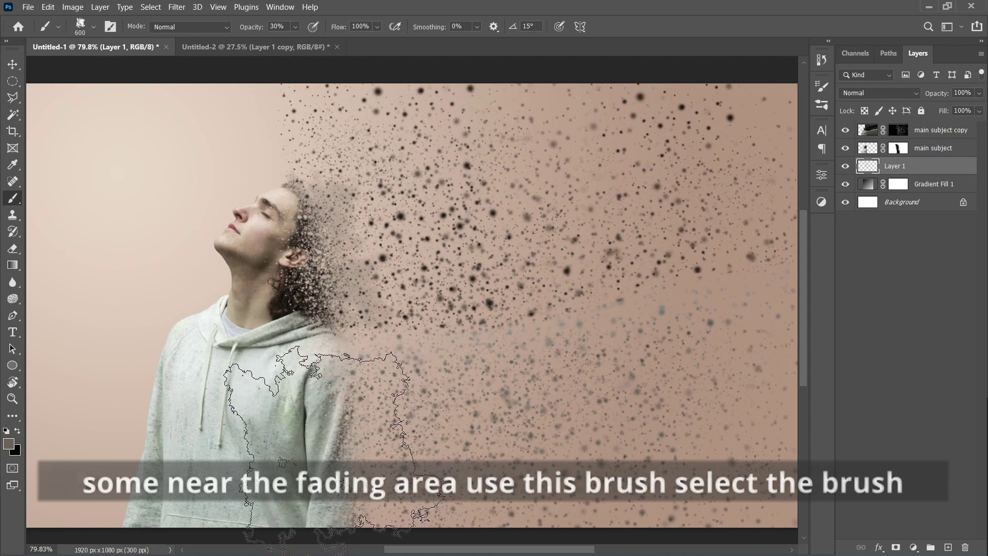
pyautogui.scroll(-2, 309, 417)
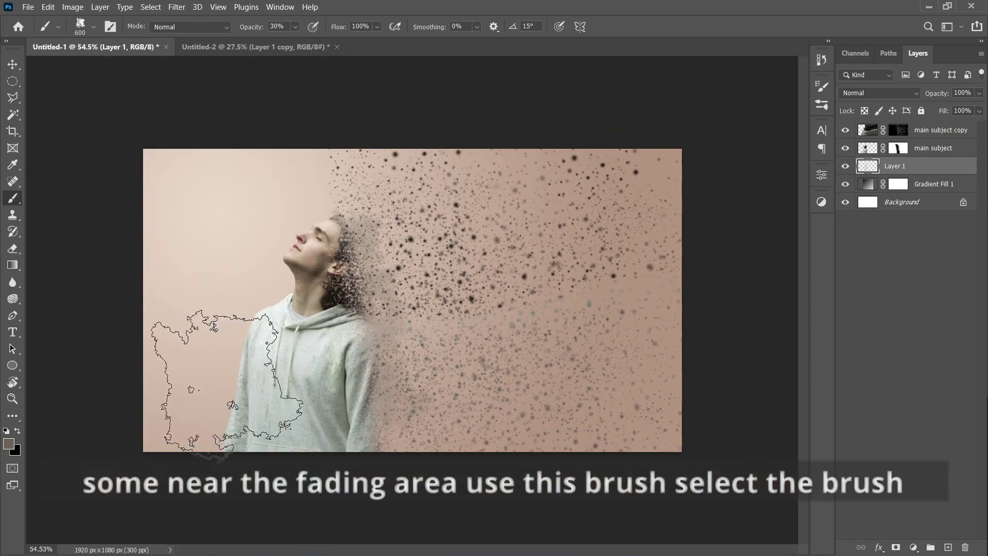
pyautogui.press('v')
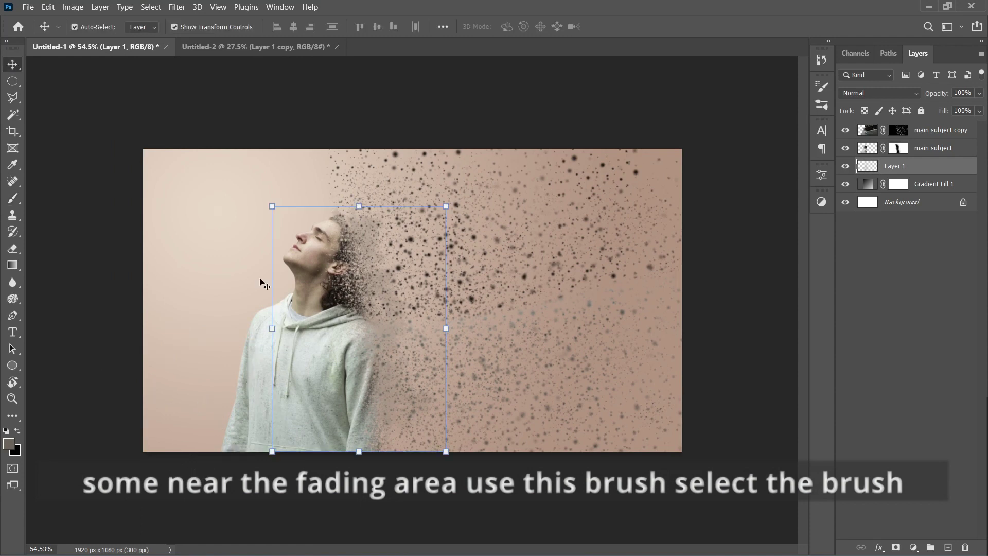
pyautogui.click(596, 128)
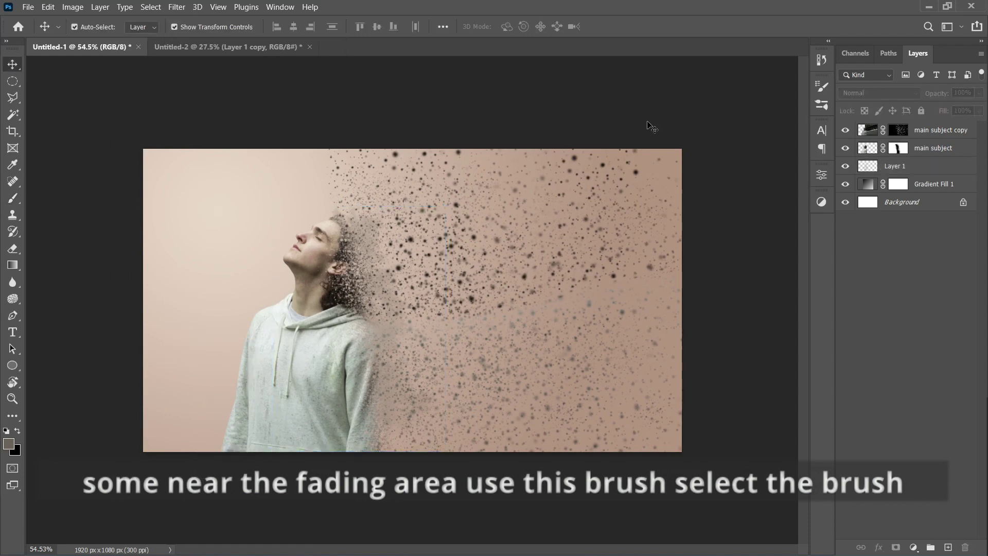
pyautogui.scroll(1, 451, 237)
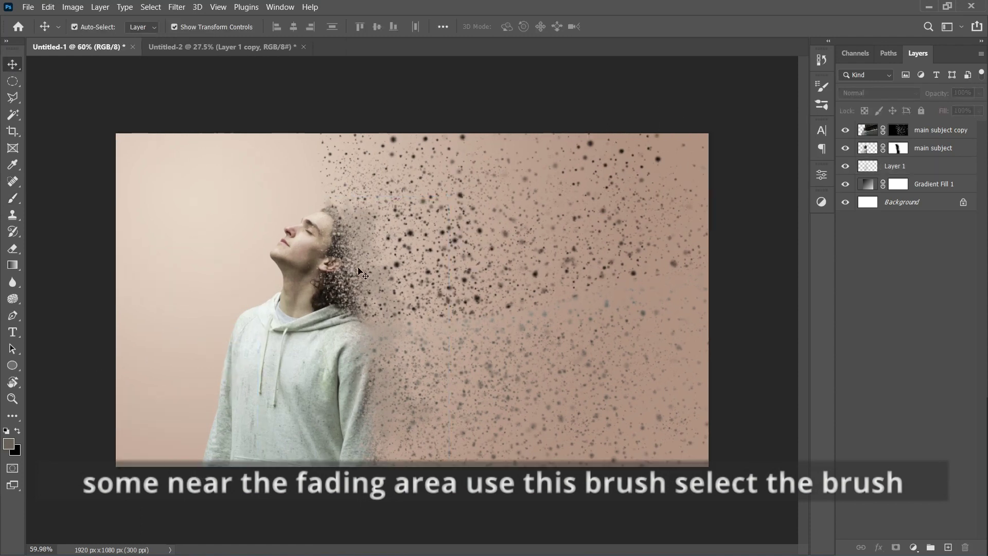
pyautogui.scroll(1, 363, 273)
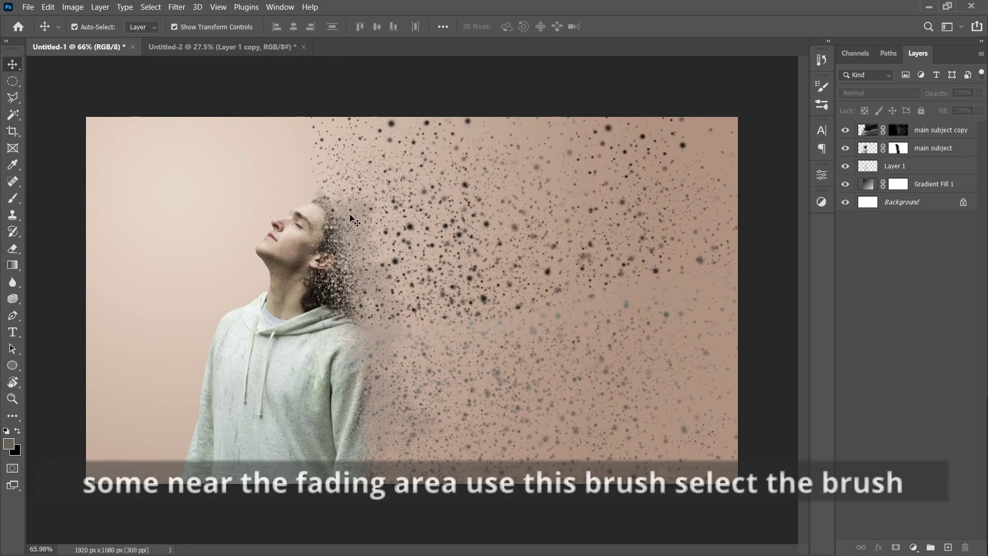
# Step: Add an empty layer above Layer 1 and choose the dst6 tip from Free Dust Photoshop Brushes at 432 px
pyautogui.click(937, 170)
pyautogui.click(948, 547)
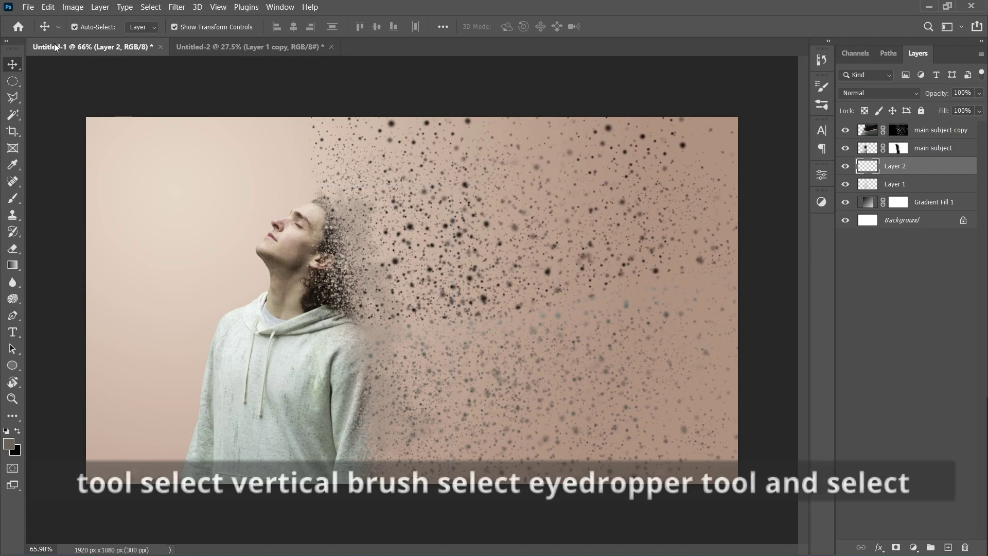
pyautogui.press('b')
pyautogui.click(94, 28)
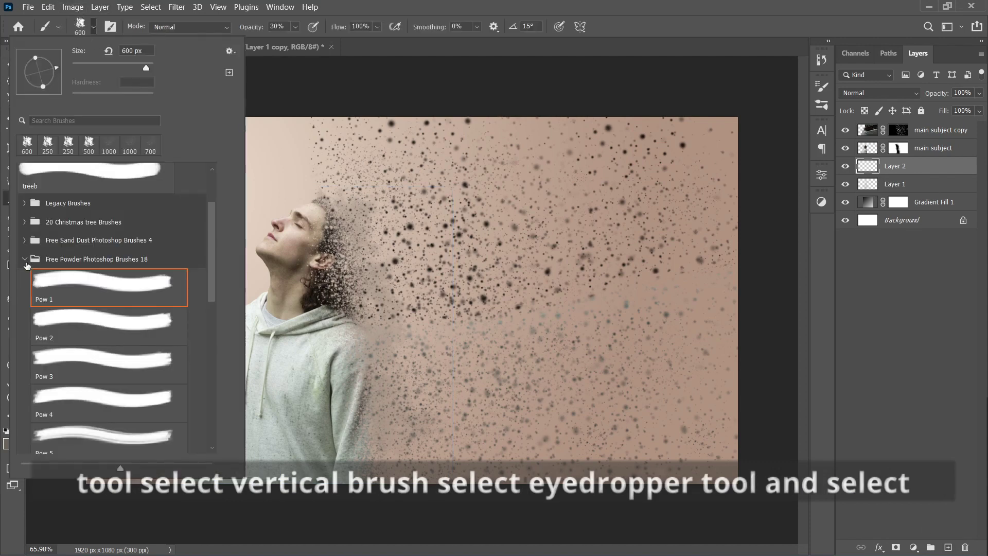
pyautogui.click(26, 260)
pyautogui.click(24, 360)
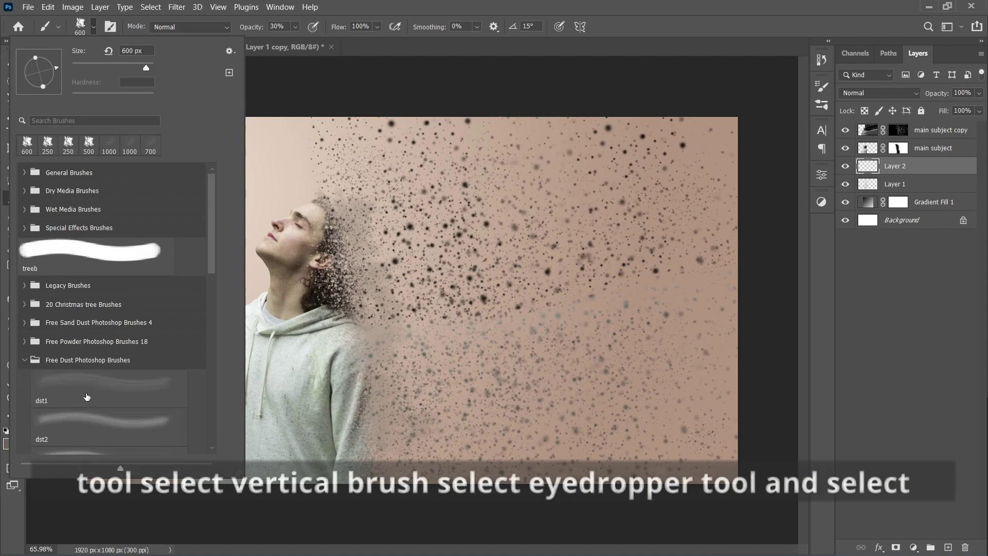
pyautogui.scroll(-5, 214, 268)
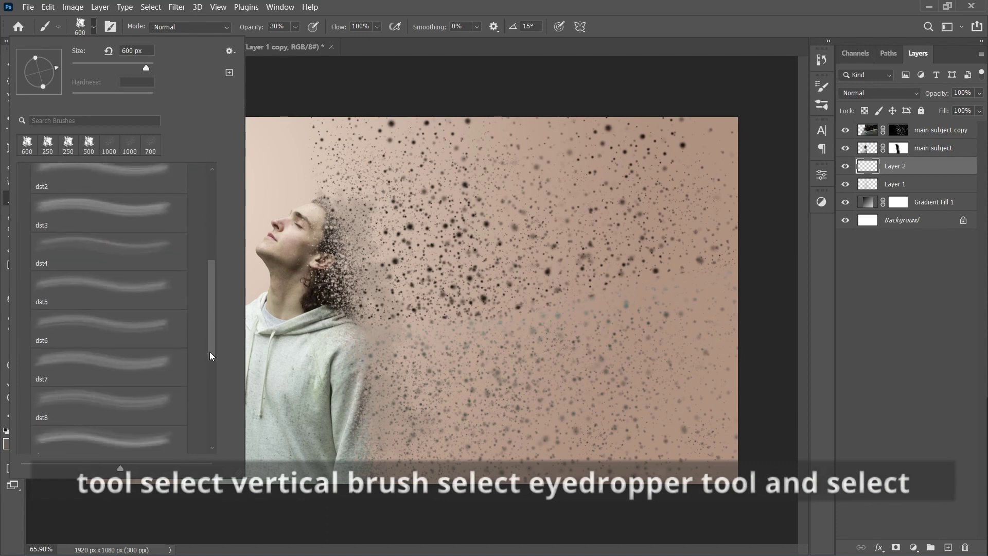
pyautogui.click(97, 322)
pyautogui.click(142, 68)
pyautogui.click(551, 6)
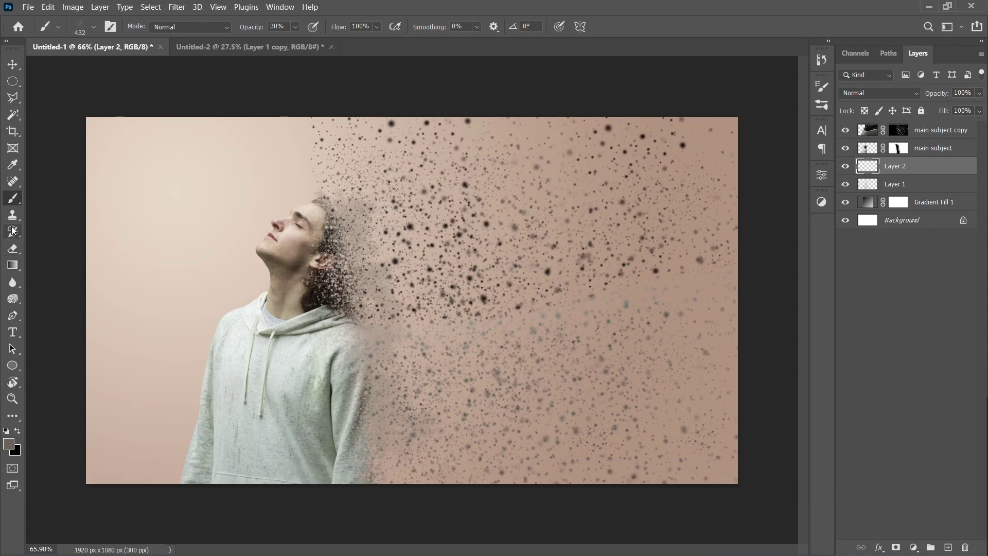
# Step: Sample the dark brown of the hair behind the neck as the foreground colour
pyautogui.press('i')
pyautogui.scroll(5, 307, 333)
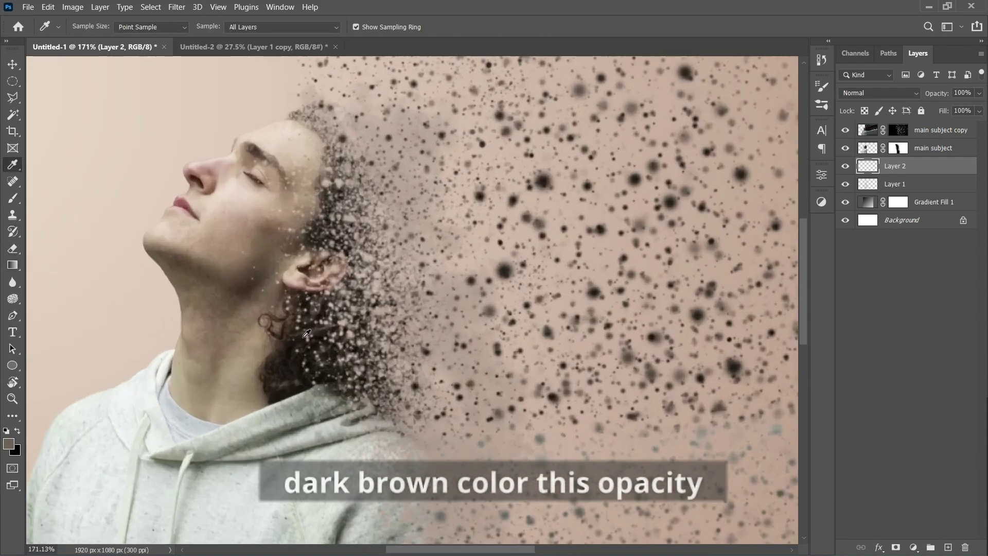
pyautogui.click(295, 330)
pyautogui.scroll(-5, 294, 330)
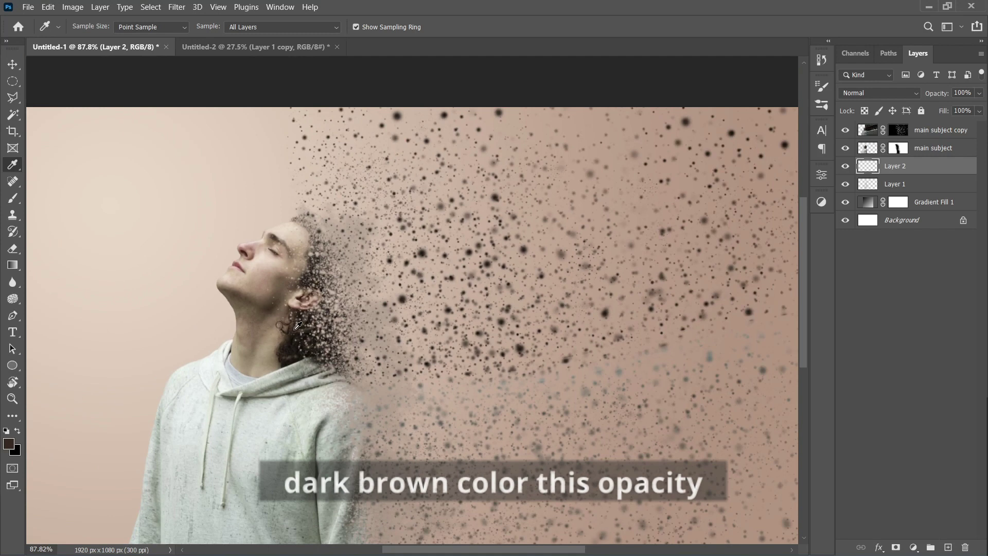
# Step: Set the dust brush to 100% opacity and 250 px for painting above the back of the head on Layer 2
pyautogui.press('b')
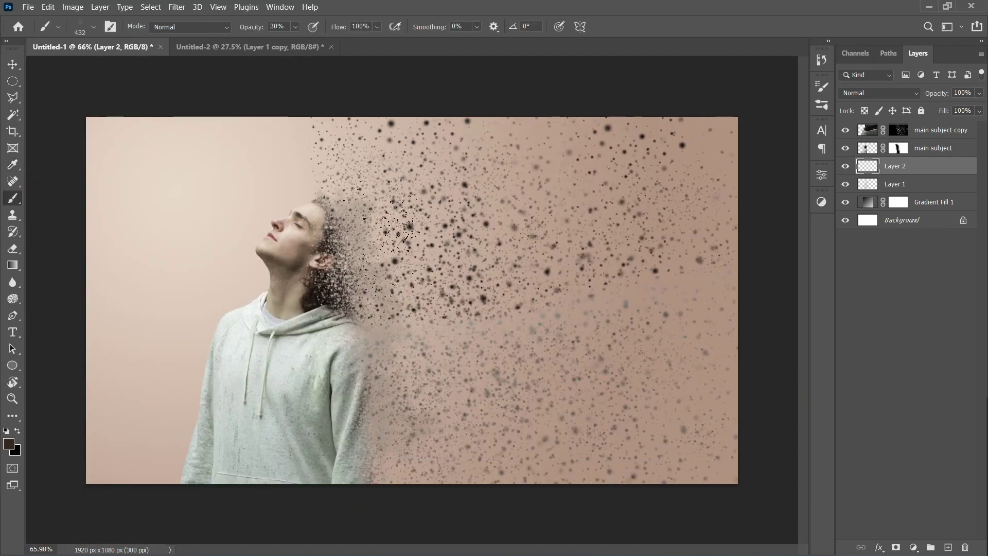
pyautogui.press(']')
pyautogui.press(']')
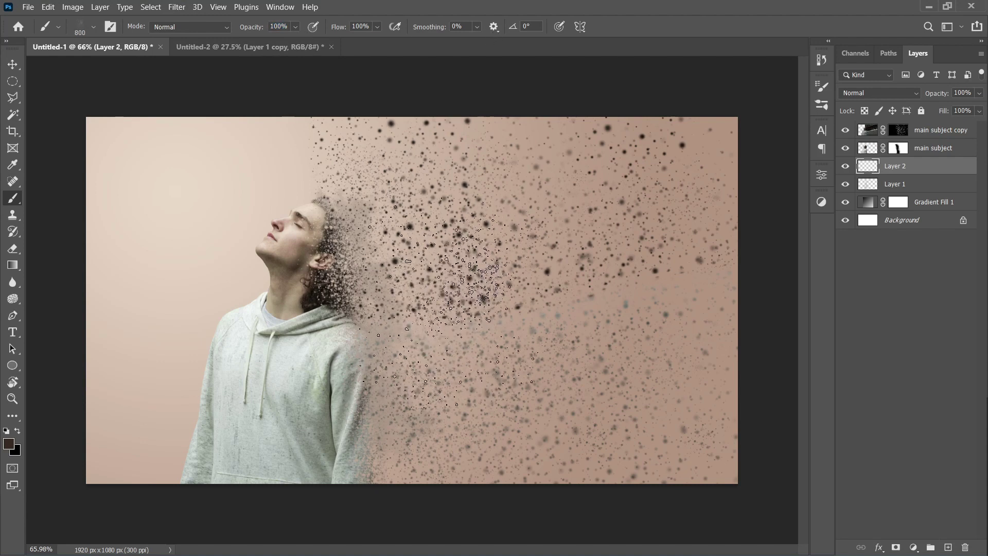
pyautogui.scroll(1, 411, 302)
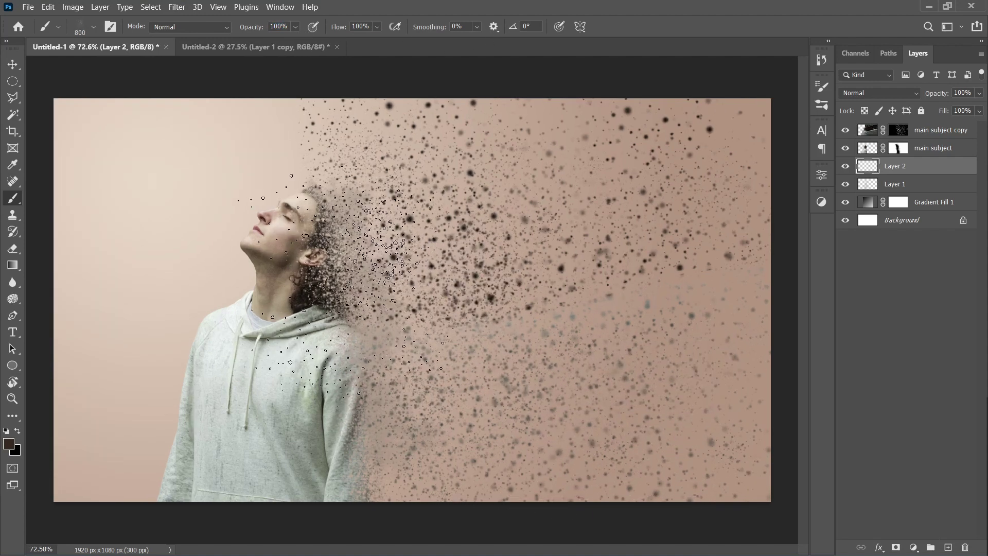
pyautogui.press('[')
pyautogui.press('[')
pyautogui.press('[')
pyautogui.press('[')
pyautogui.press('[')
pyautogui.press('[')
pyautogui.scroll(6, 345, 190)
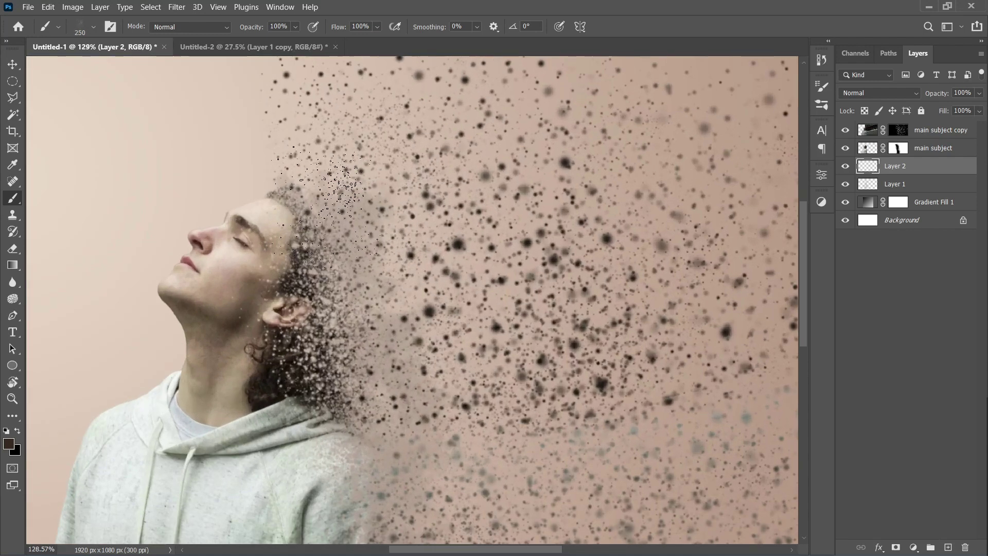
# Step: Scatter dark brown dust above and behind the man on Layer 2, rotating the tip to 30° and 15° and enlarging it to 600 px
pyautogui.hotkey('shift', 'Left')
pyautogui.press(']')
pyautogui.press(']')
pyautogui.press(']')
pyautogui.press(']')
pyautogui.press(']')
pyautogui.press(']')
pyautogui.press(']')
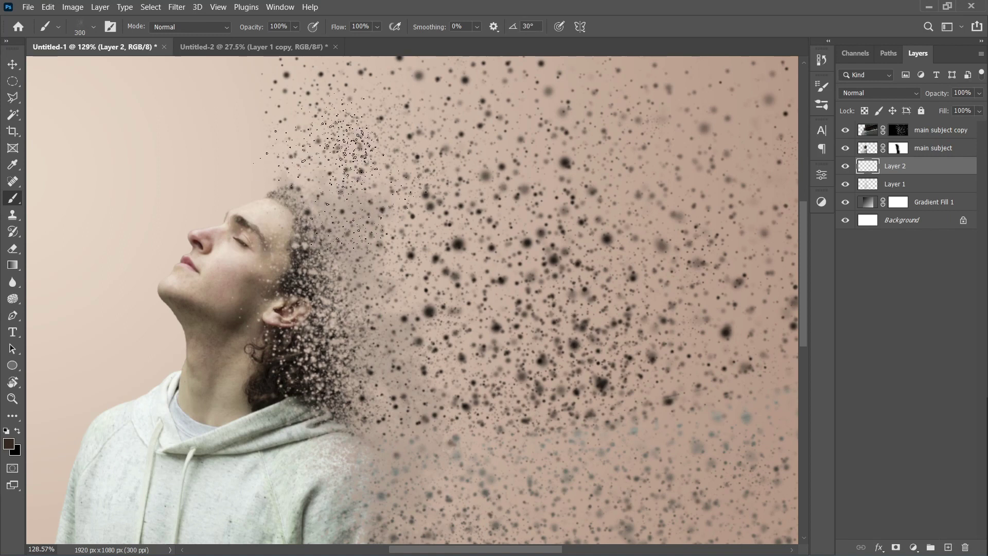
pyautogui.scroll(-6, 345, 189)
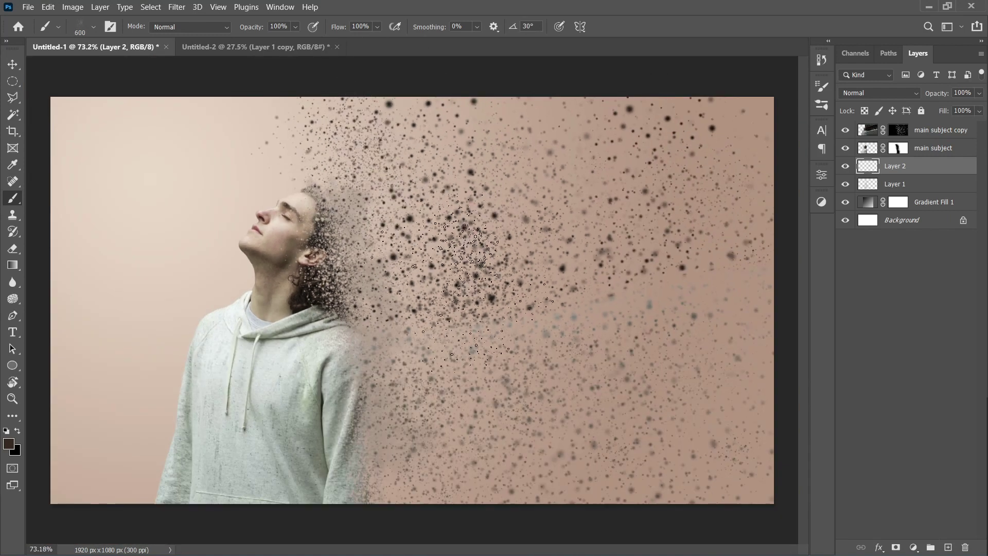
pyautogui.scroll(-2, 409, 291)
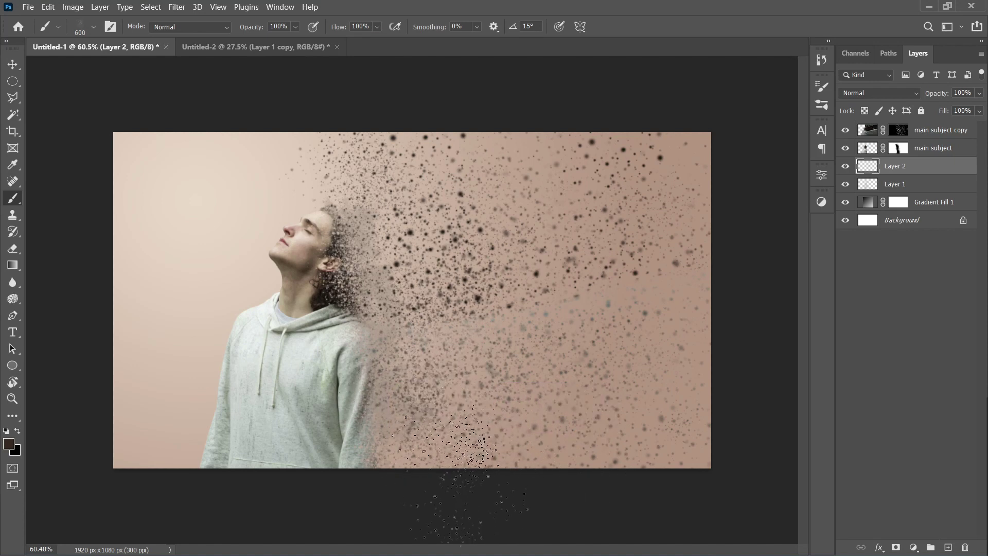
# Step: Target the layer mask of main subject copy and choose a soft round tip from General Brushes
pyautogui.click(901, 131)
pyautogui.hotkey('ctrl', '-')
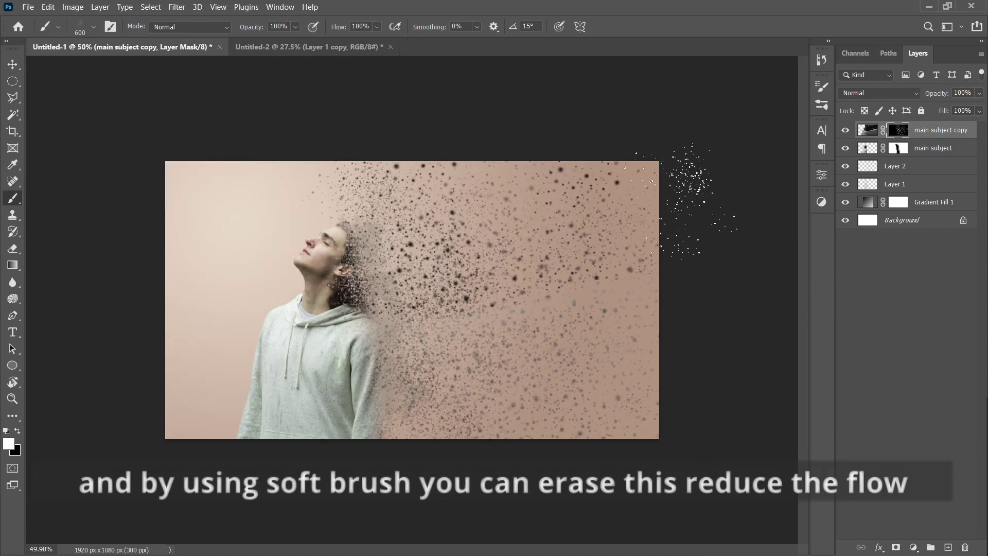
pyautogui.click(95, 27)
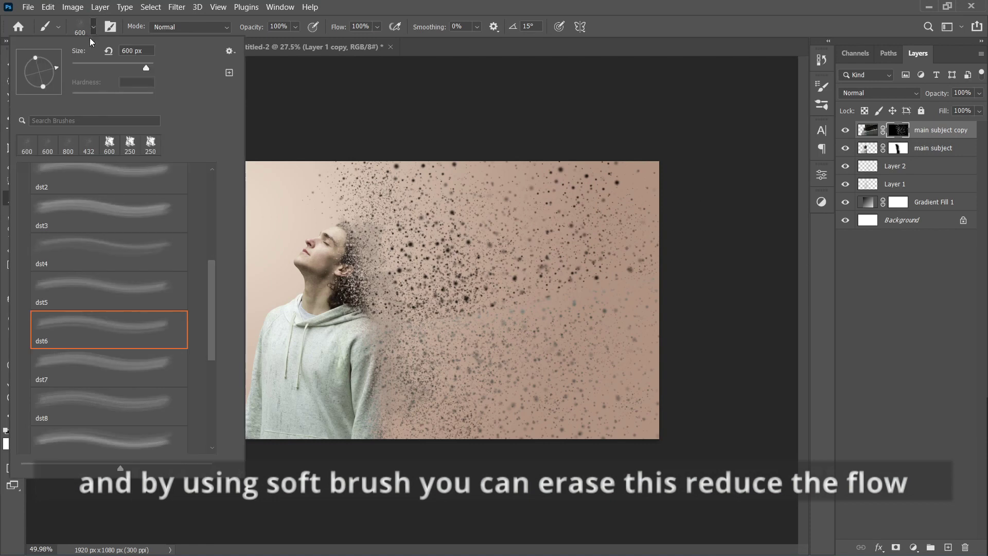
pyautogui.moveTo(211, 300); pyautogui.dragTo(220, 165)
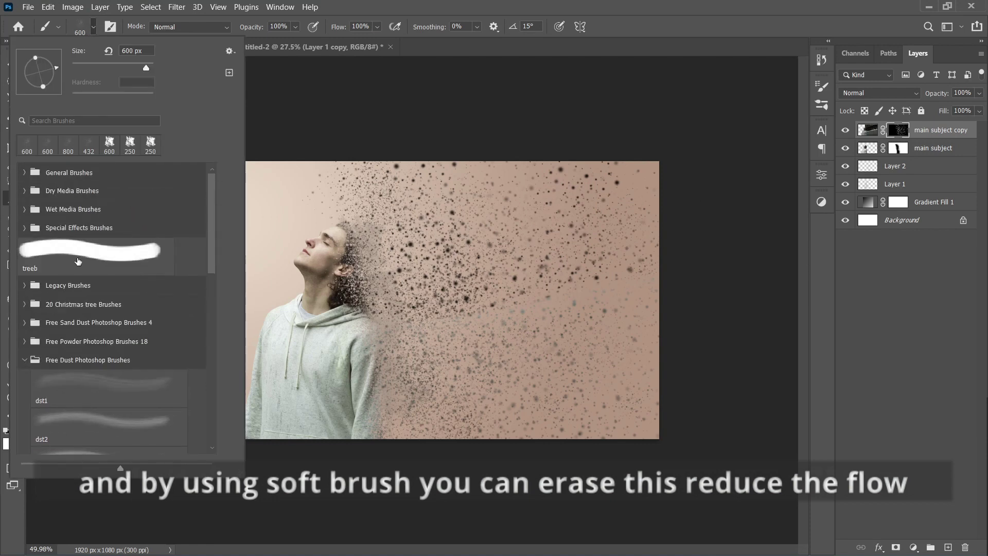
pyautogui.click(24, 173)
pyautogui.click(94, 205)
pyautogui.click(650, 165)
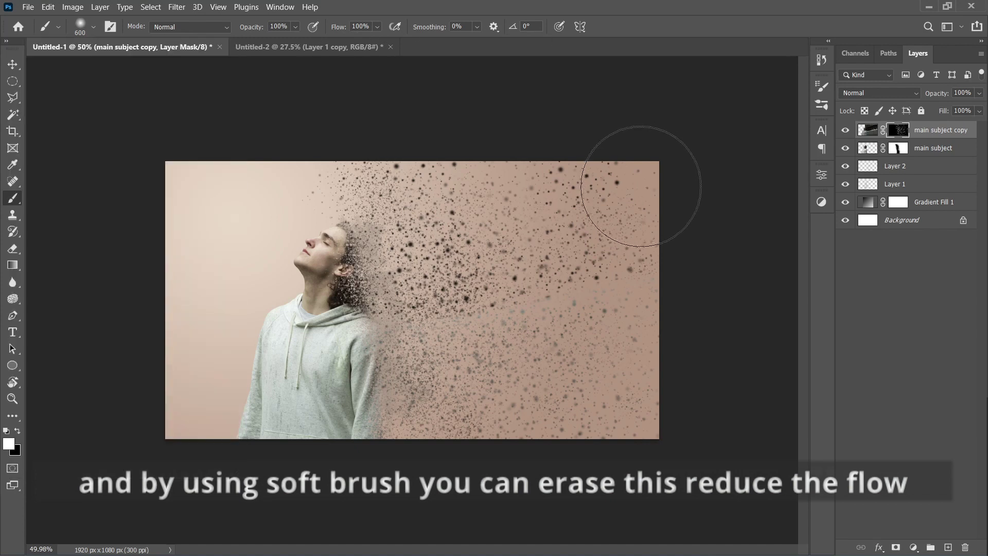
# Step: Try fading the particles near the image's right edge on the mask with the soft brush and the Eraser at 100% flow
pyautogui.moveTo(606, 150); pyautogui.dragTo(670, 292)
pyautogui.hotkey('ctrl', 'z')
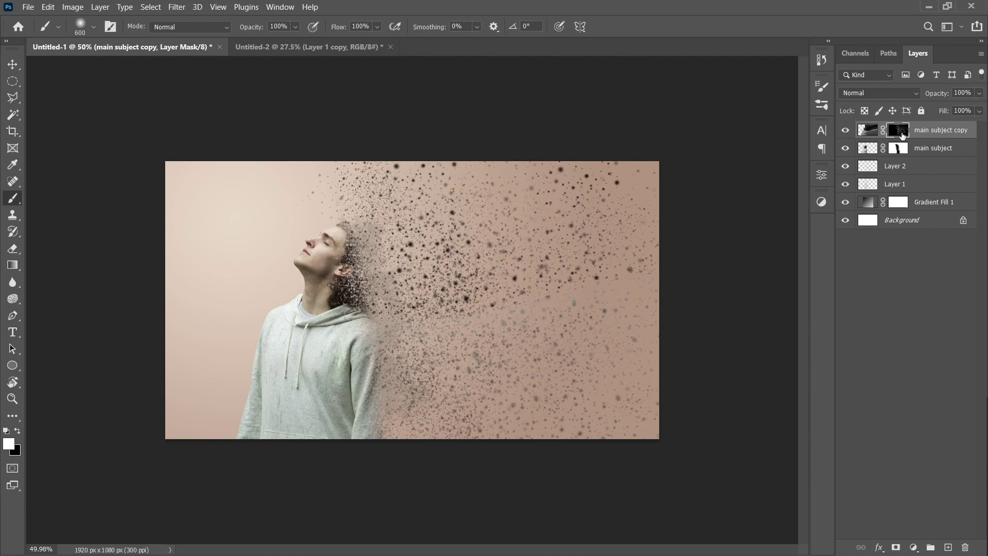
pyautogui.press('e')
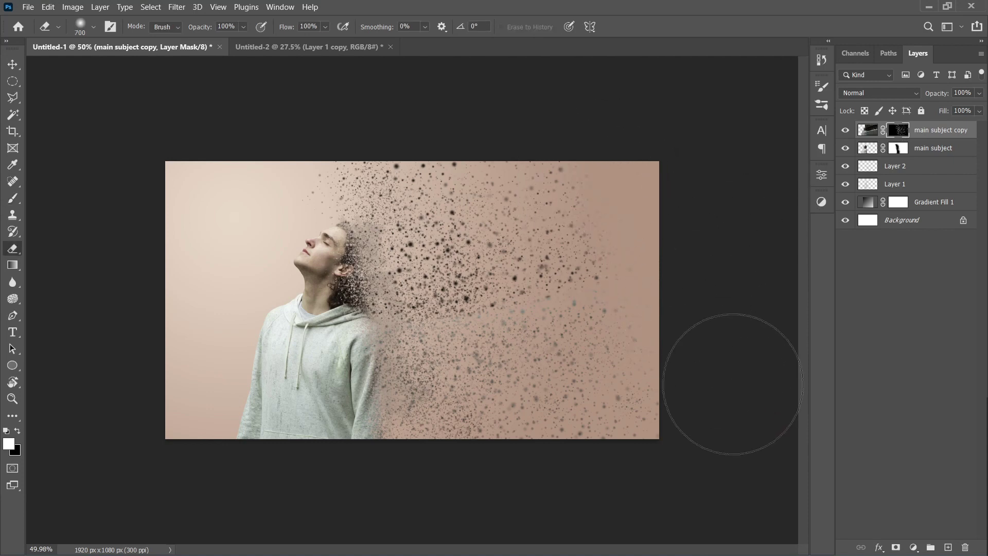
pyautogui.moveTo(662, 346); pyautogui.dragTo(597, 267)
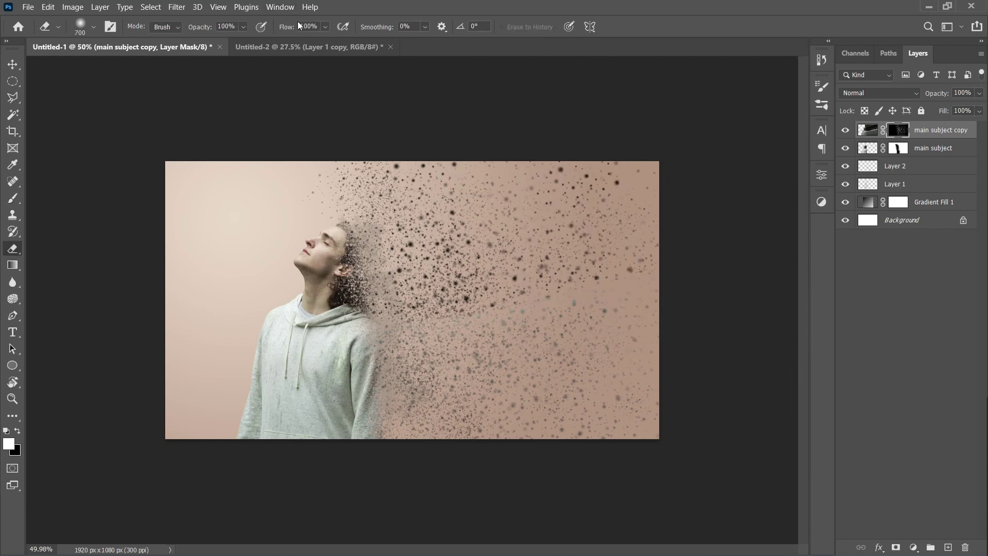
# Step: Fade the far particles gradually toward the image's right edge on the mask with a 1200 px soft Eraser at 30% flow
pyautogui.hotkey('shift', '4')
pyautogui.hotkey('shift', '9')
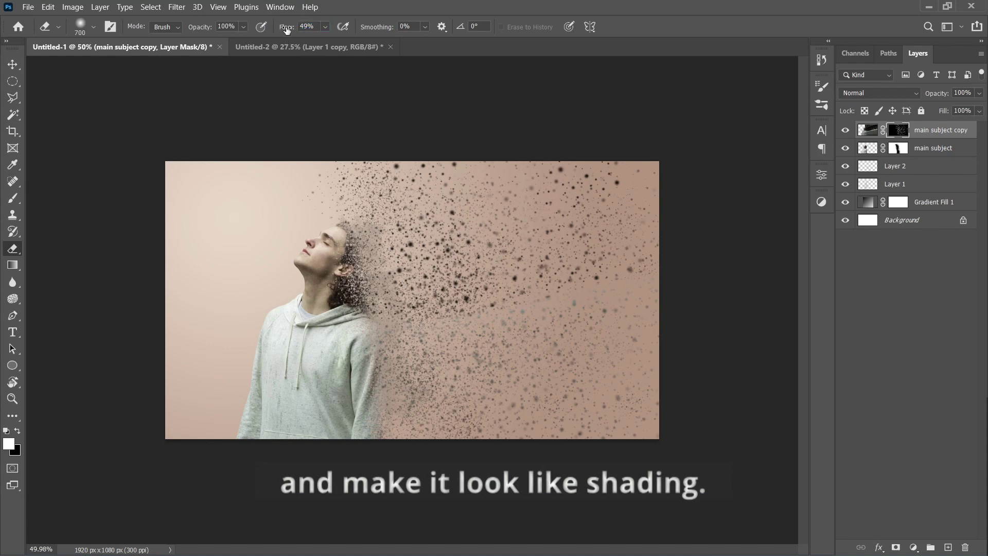
pyautogui.hotkey('shift', '3')
pyautogui.hotkey('shift', '0')
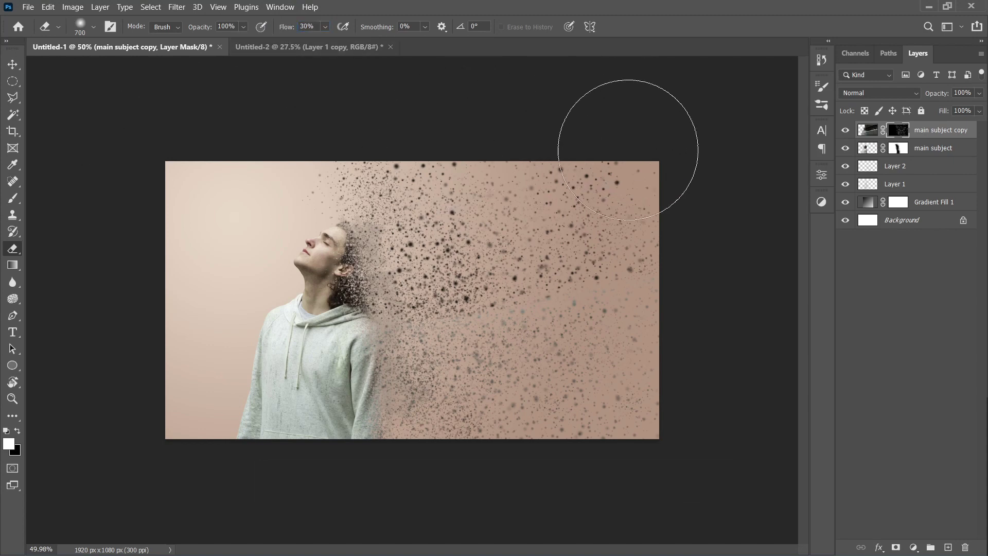
pyautogui.press(']')
pyautogui.press(']')
pyautogui.press(']')
pyautogui.press(']')
pyautogui.press(']')
pyautogui.moveTo(600, 209)
pyautogui.mouseDown()
pyautogui.moveTo(639, 287)
pyautogui.moveTo(698, 242)
pyautogui.moveTo(662, 195)
pyautogui.moveTo(719, 238)
pyautogui.moveTo(514, 170)
pyautogui.moveTo(734, 367)
pyautogui.moveTo(571, 231)
pyautogui.moveTo(657, 376)
pyautogui.moveTo(563, 397)
pyautogui.moveTo(712, 387)
pyautogui.moveTo(541, 110)
pyautogui.moveTo(518, 203)
pyautogui.moveTo(702, 357)
pyautogui.moveTo(348, 356)
pyautogui.mouseUp()
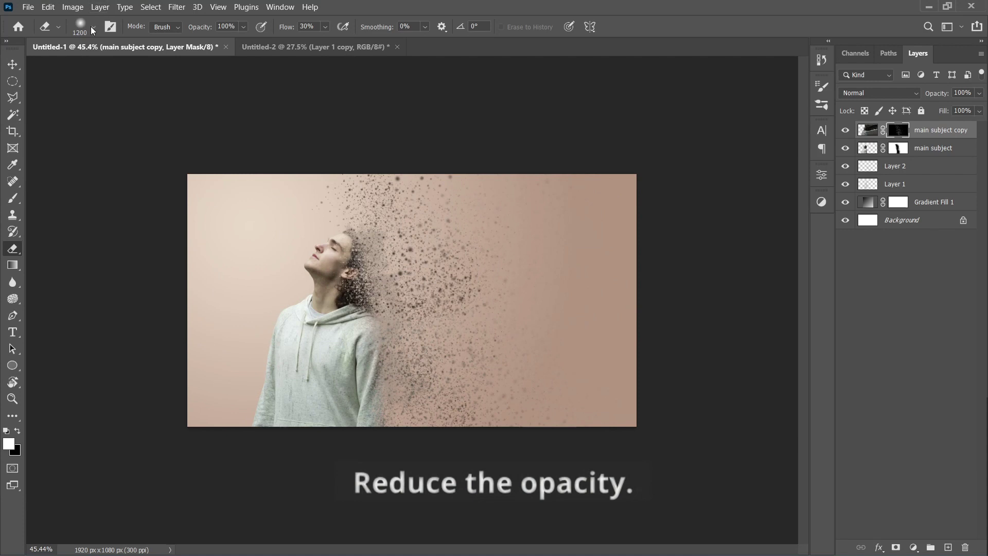
# Step: Choose the dst6 dust tip from Free Dust Photoshop Brushes for the Eraser
pyautogui.click(92, 30)
pyautogui.scroll(-10, 82, 305)
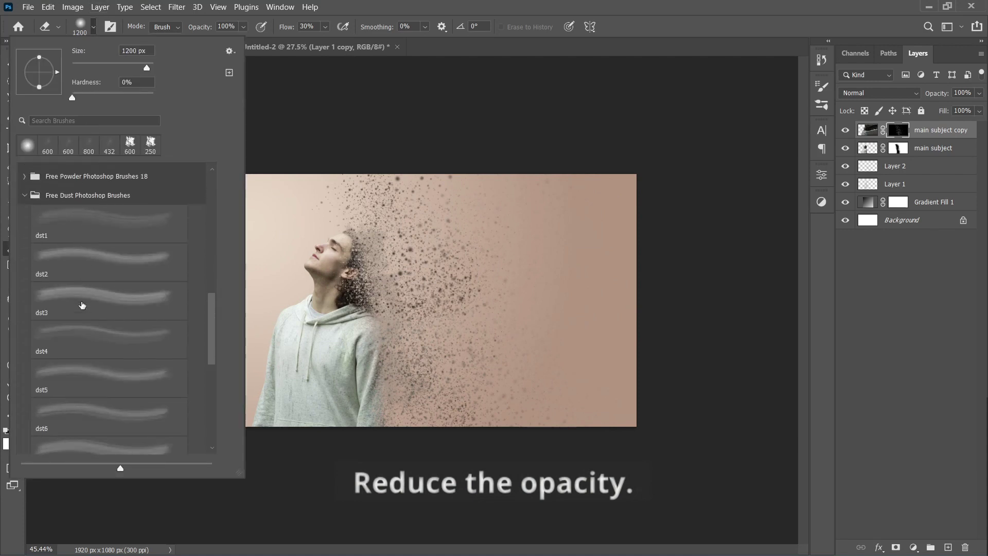
pyautogui.click(115, 404)
pyautogui.press('Return')
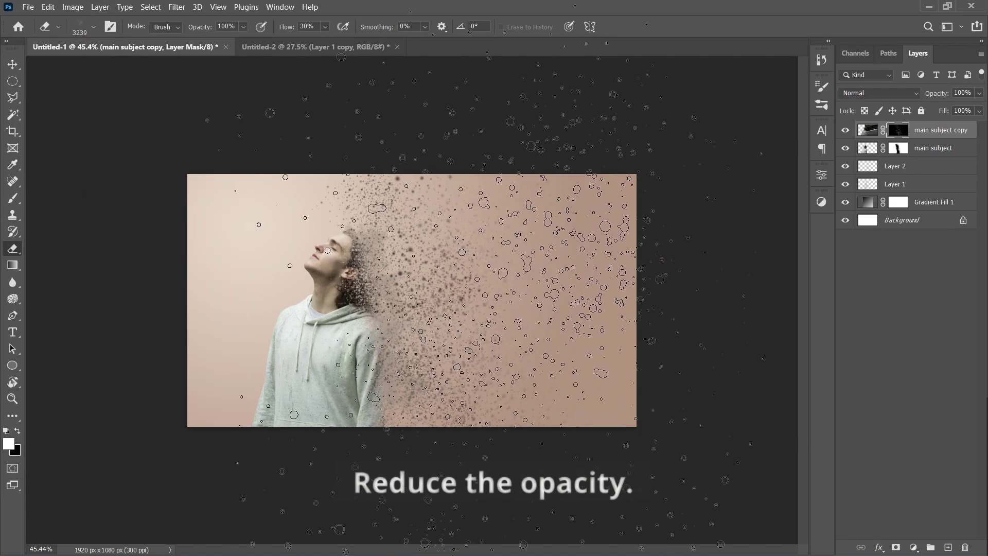
# Step: Bring back faint scattered particles in the faded area of the mask, using the Eraser at 1600 px and 59% opacity with white as background colour
pyautogui.press('[')
pyautogui.press('[')
pyautogui.press('[')
pyautogui.press('[')
pyautogui.press('[')
pyautogui.press('[')
pyautogui.press('[')
pyautogui.press('[')
pyautogui.press('[')
pyautogui.press('[')
pyautogui.press('[')
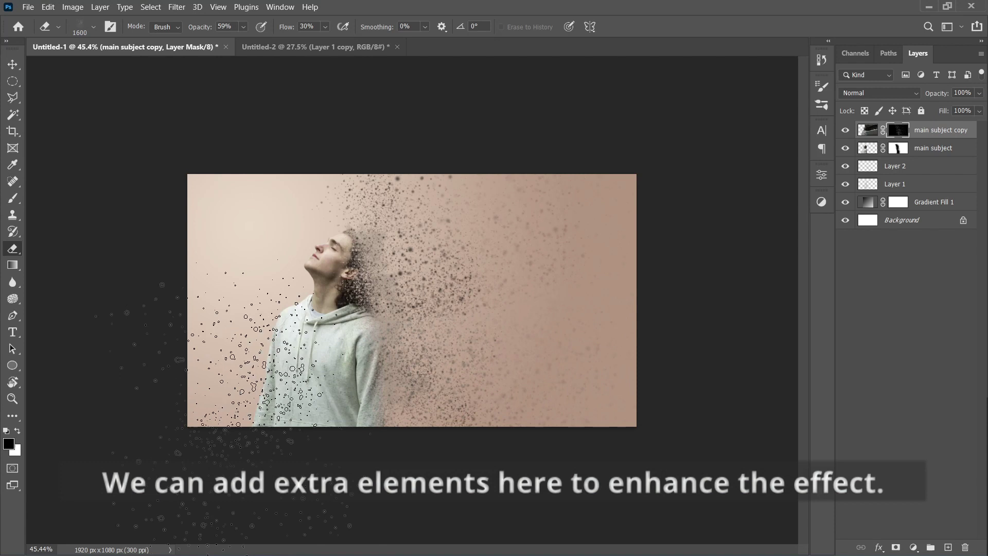
# Step: Fit the whole image in view with no layer selected and review the overall dispersion effect
pyautogui.scroll(-1, 206, 229)
pyautogui.press('v')
pyautogui.hotkey('ctrl', '0')
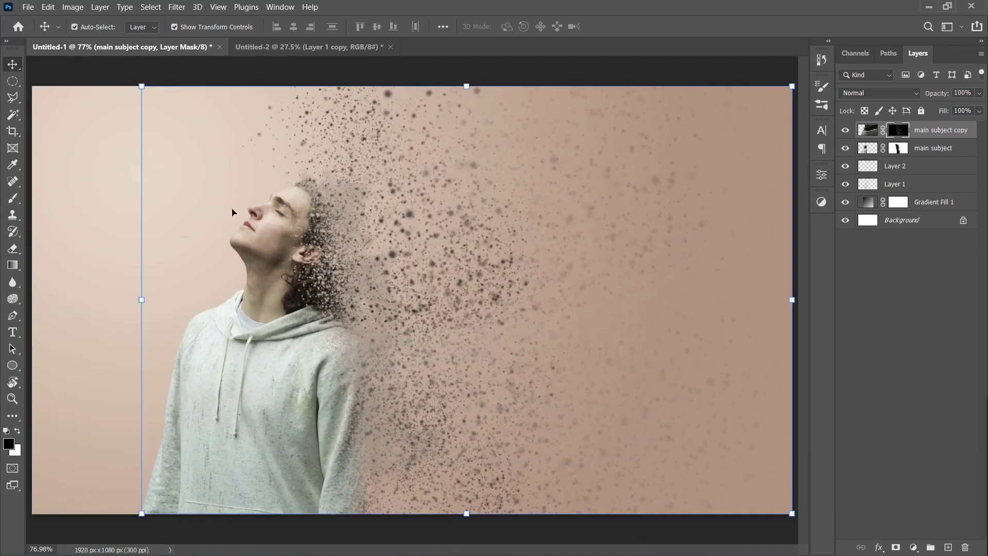
pyautogui.hotkey('ctrl', '-')
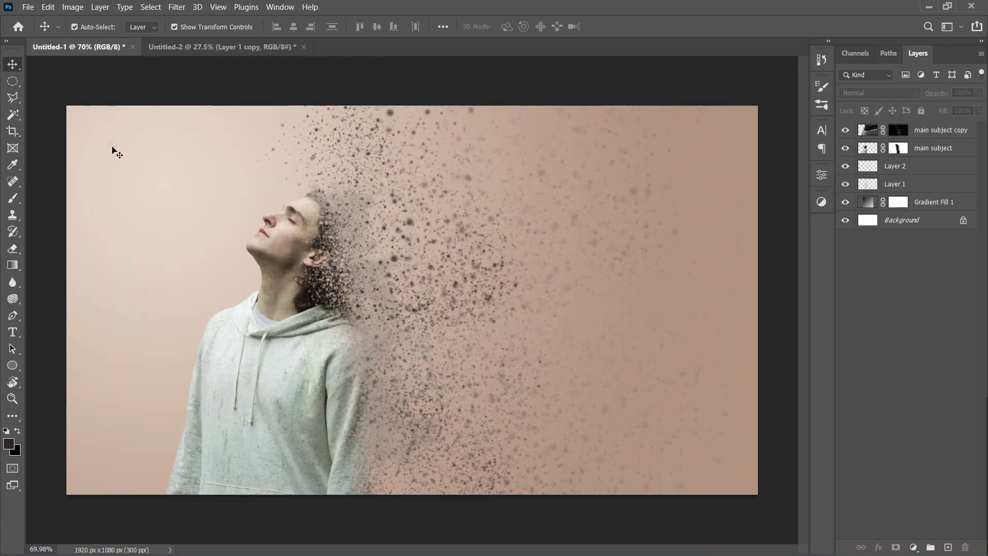
pyautogui.hotkey('ctrl', '+')
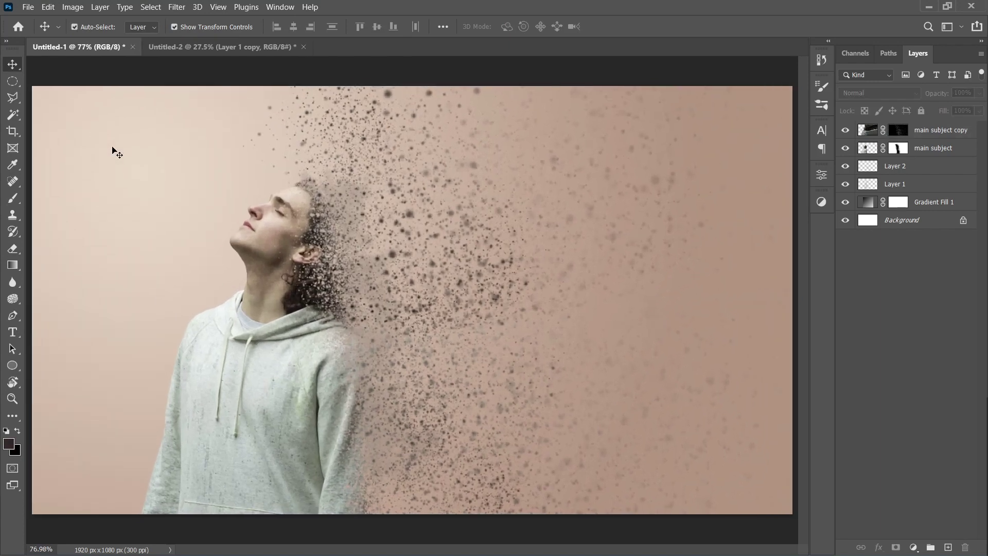